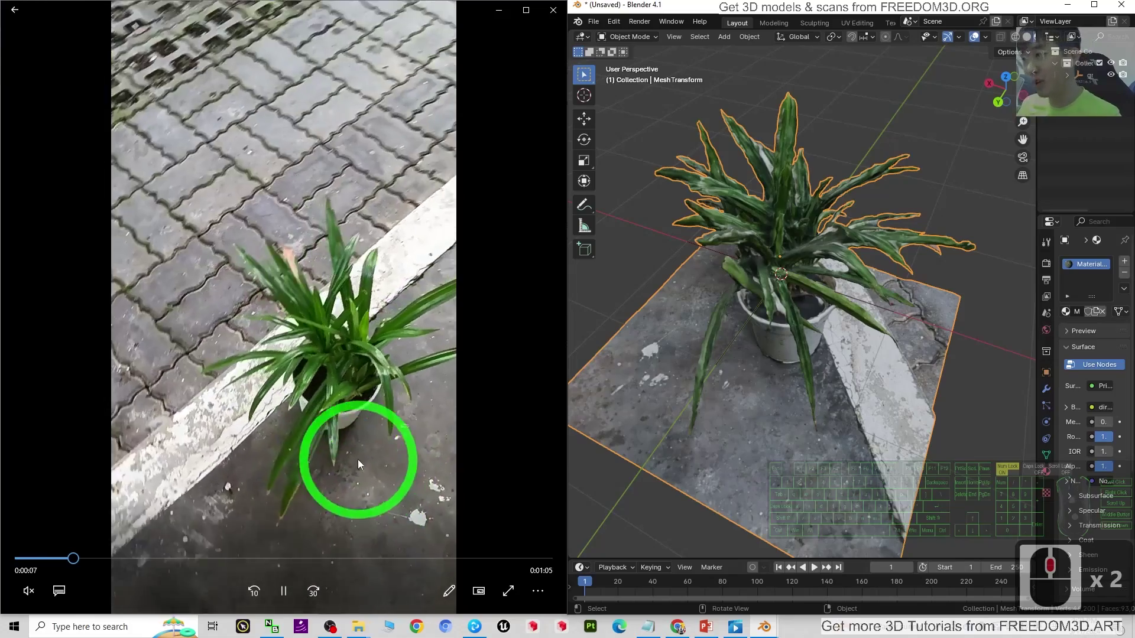
Step: Orbit the plant scan and inspect its mesh in wireframe display
mouse_move(831, 417)
middle_mouse_down()
mouse_move(857, 389)
mouse_move(873, 392)
mouse_move(806, 409)
mouse_move(833, 432)
middle_mouse_up()
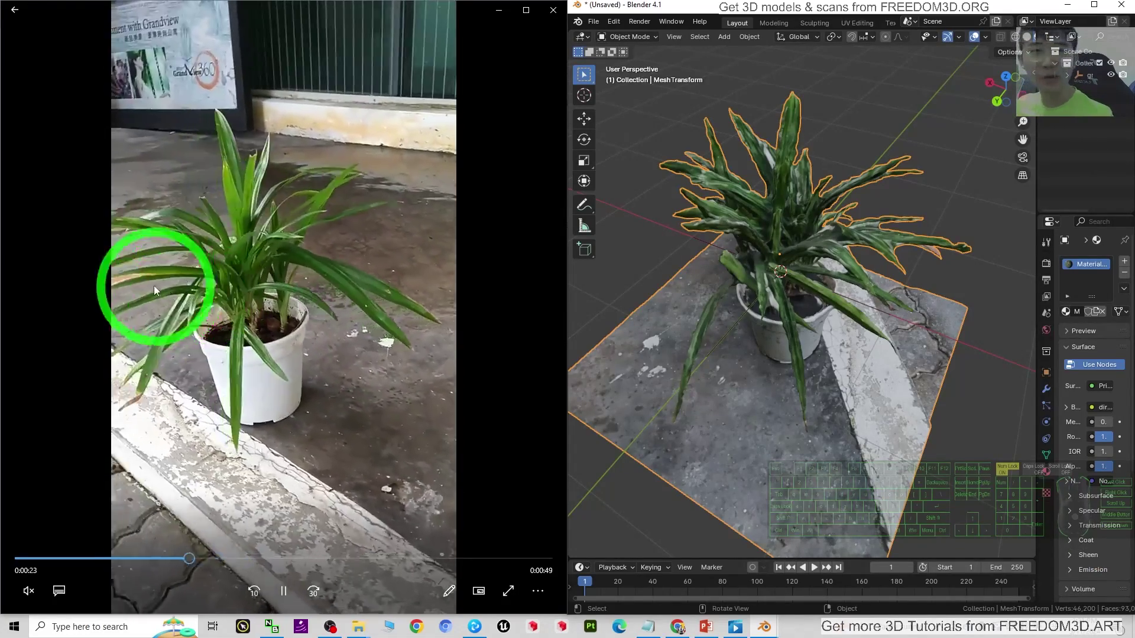
middle_click_drag(830, 366, 656, 154)
mouse_move(837, 369)
middle_mouse_down()
mouse_move(856, 383)
mouse_move(725, 378)
mouse_move(808, 296)
mouse_move(800, 415)
mouse_move(823, 435)
mouse_move(845, 379)
middle_mouse_up()
left_click(1001, 37)
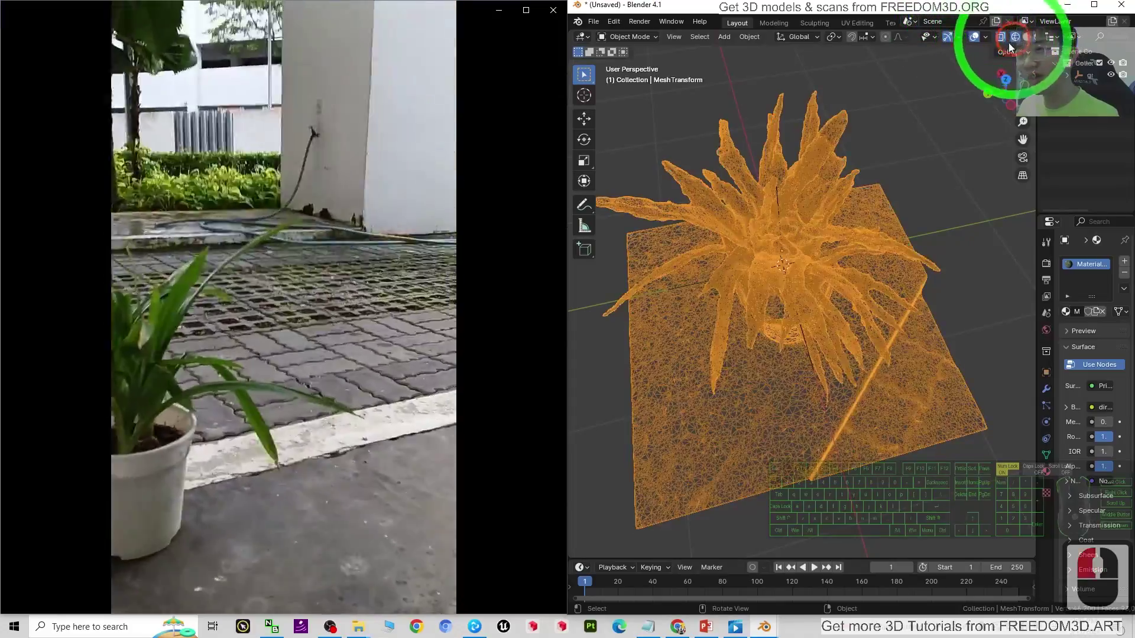
middle_click_drag(802, 429, 861, 314)
scroll(824, 274, "up", 4)
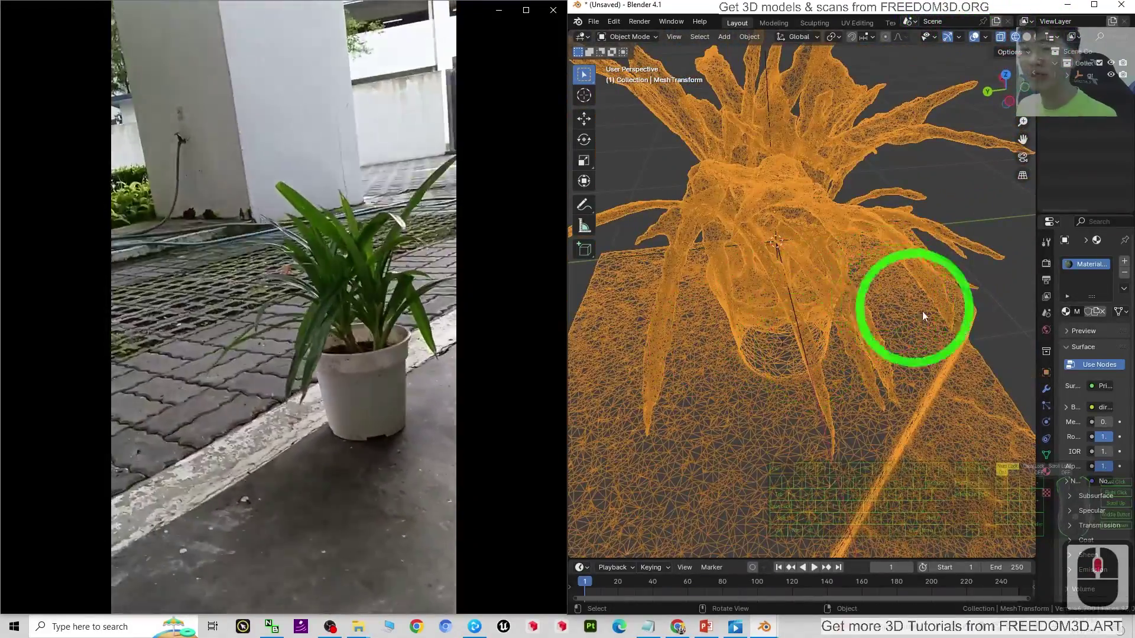
middle_click_drag(929, 320, 871, 321)
scroll(871, 321, "down", 3)
mouse_move(904, 362)
middle_mouse_down()
mouse_move(938, 365)
mouse_move(843, 355)
mouse_move(851, 314)
mouse_move(788, 216)
mouse_move(828, 225)
mouse_move(803, 293)
mouse_move(799, 219)
middle_mouse_up()
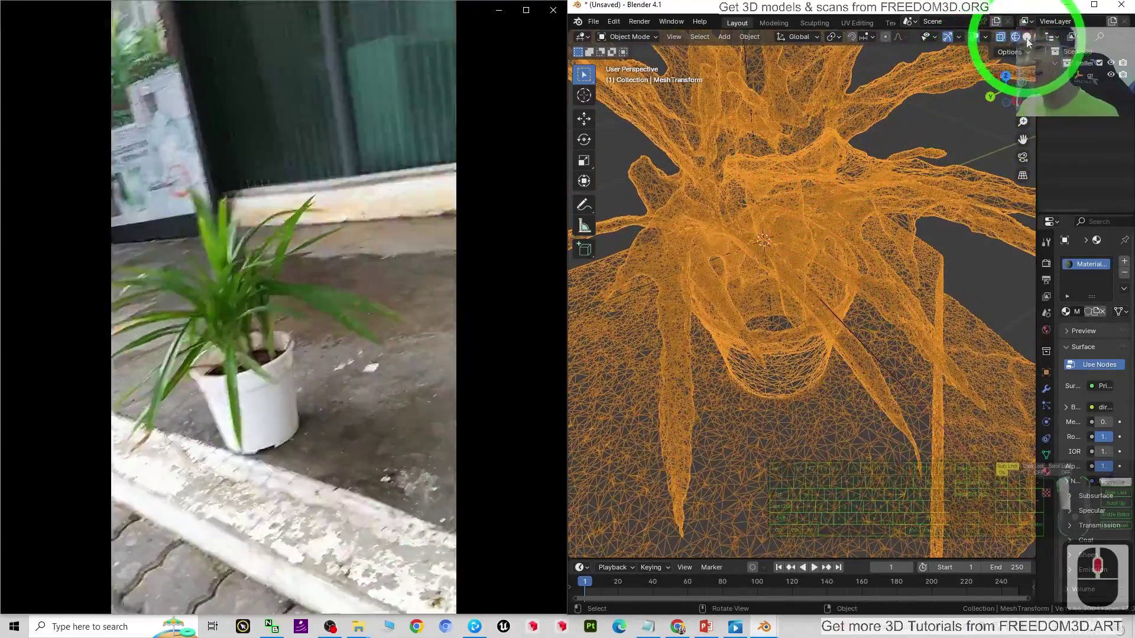
Step: View the plant scan with solid shading, then textured, from new angles
left_click(1027, 36)
scroll(871, 302, "down", 3)
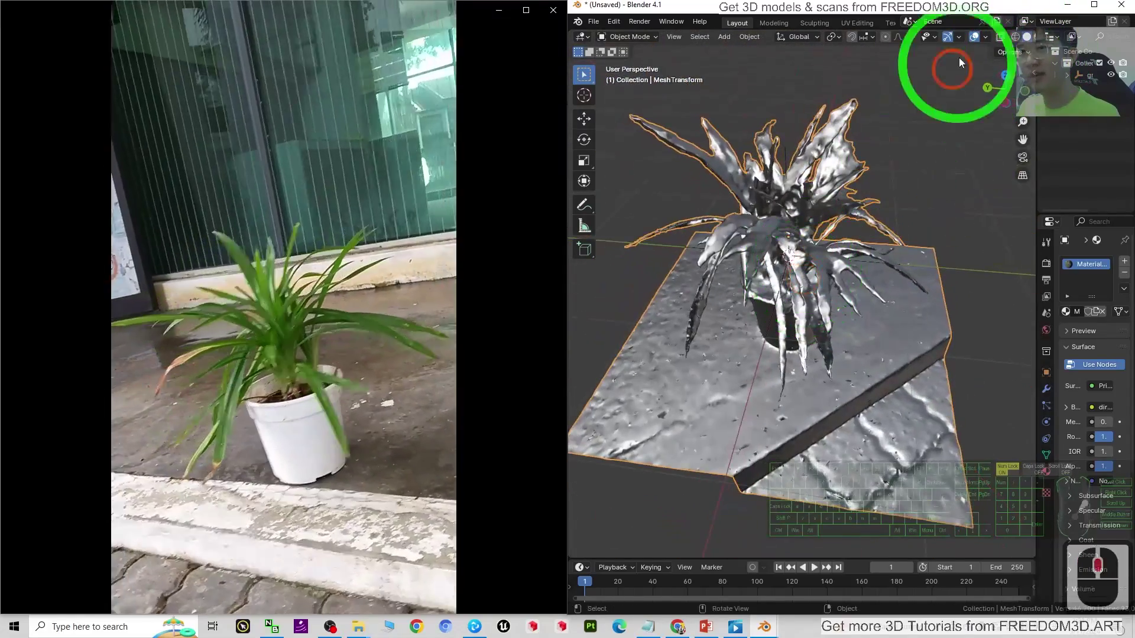
left_click(1039, 36)
left_click(920, 318)
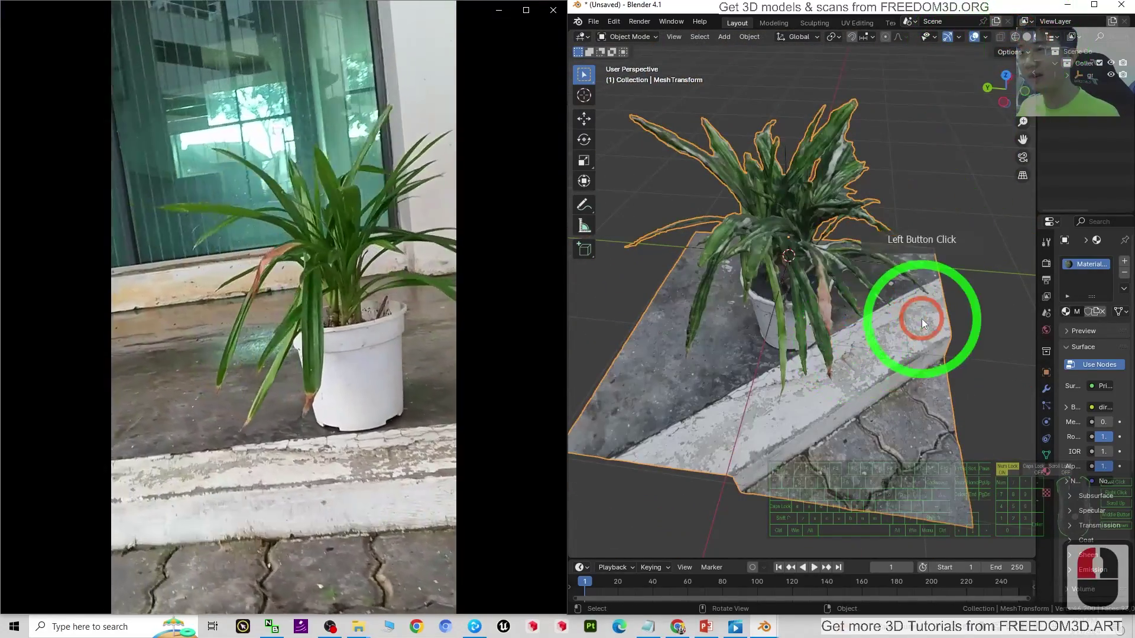
middle_click_drag(921, 318, 854, 379)
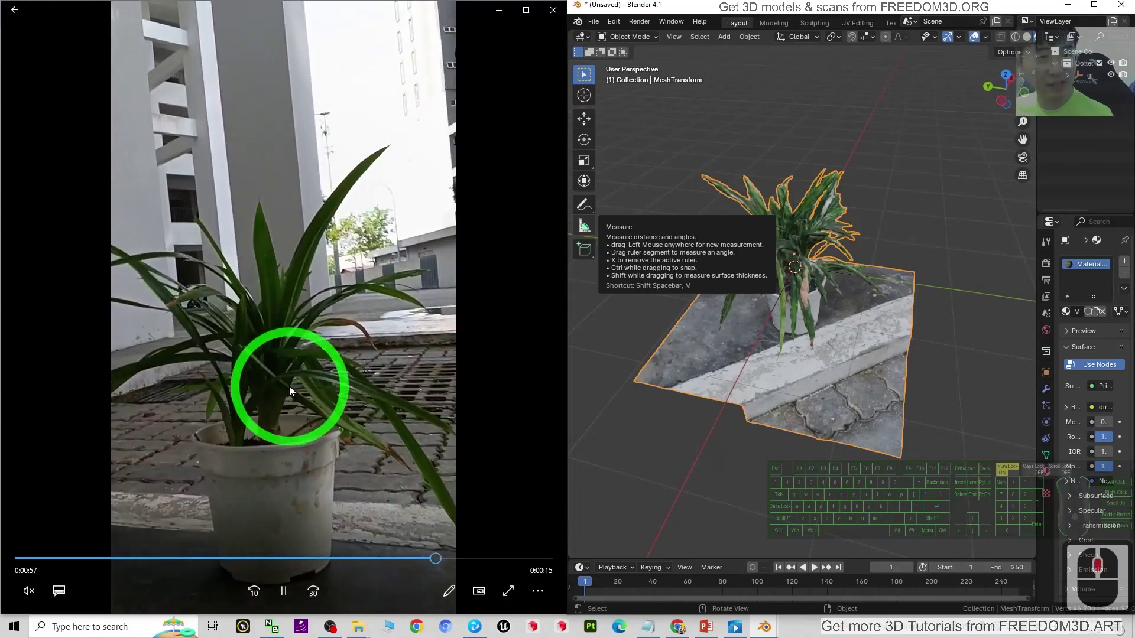
left_click(1058, 402)
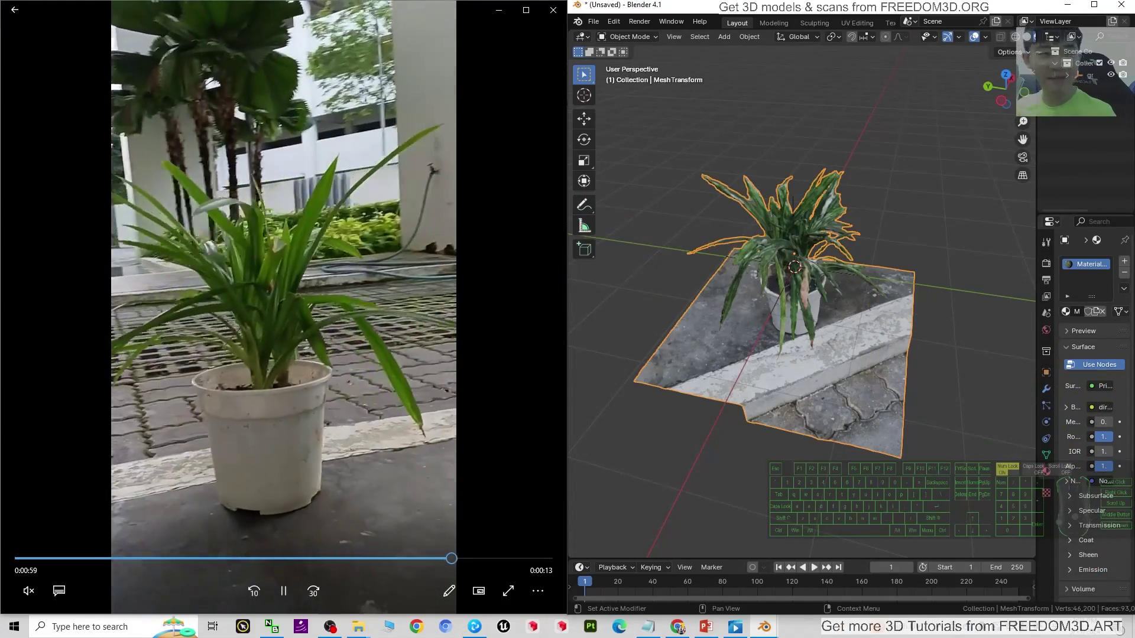
middle_click_drag(821, 348, 829, 403)
scroll(874, 303, "up", 3)
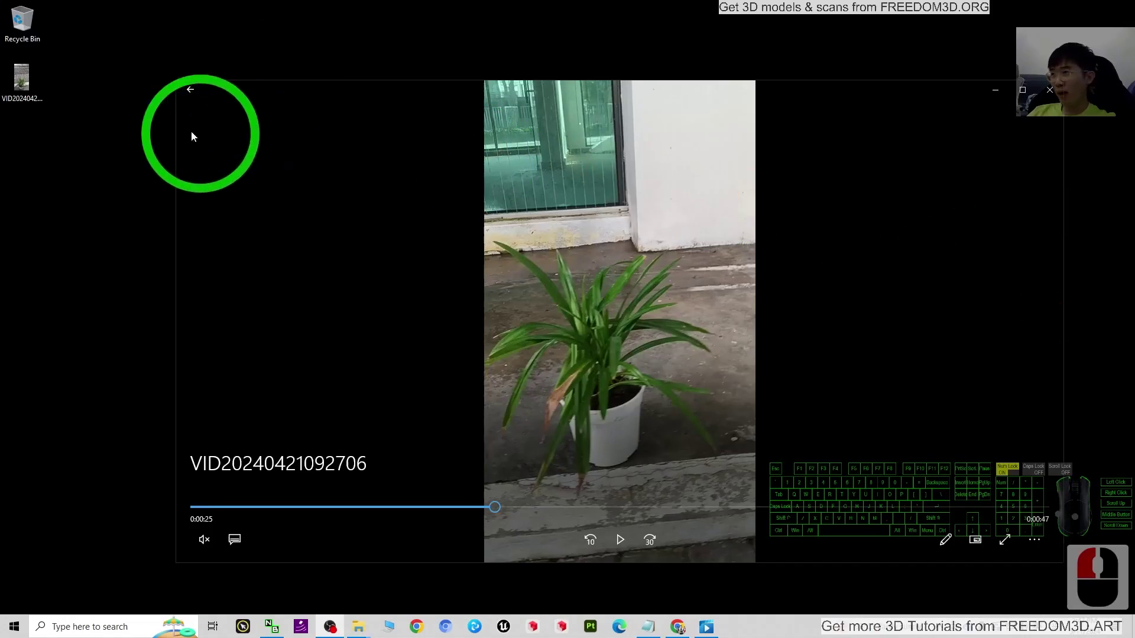
Step: Play VID20240421092706.mp4, rewind it, skip ahead to 0:00:32, then close the player
double_click(35, 97)
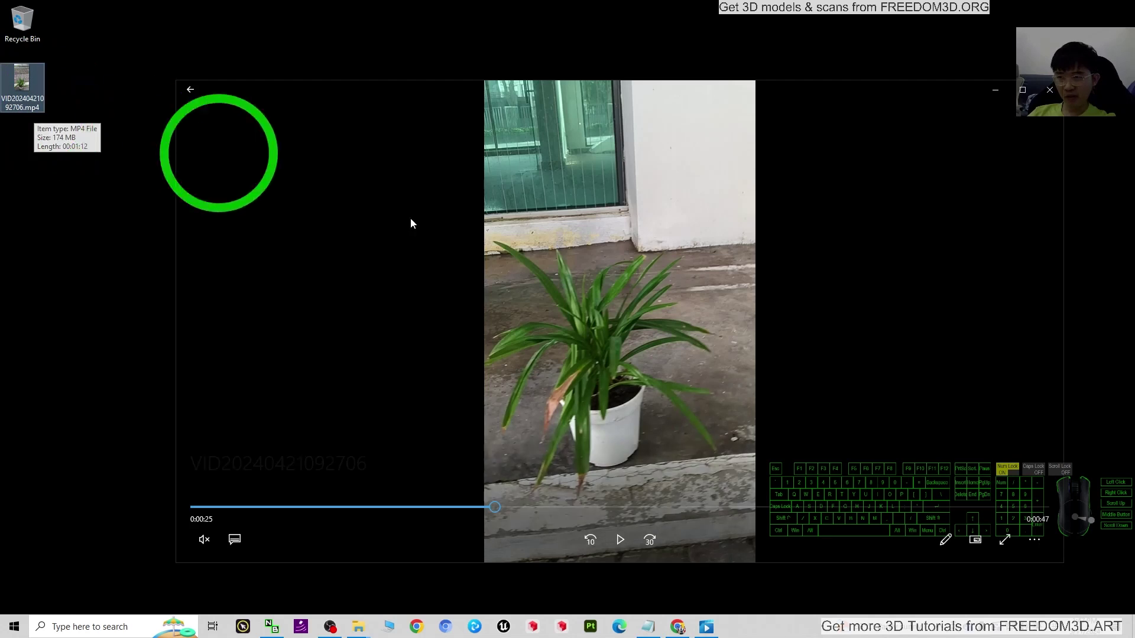
left_click_drag(493, 509, 204, 508)
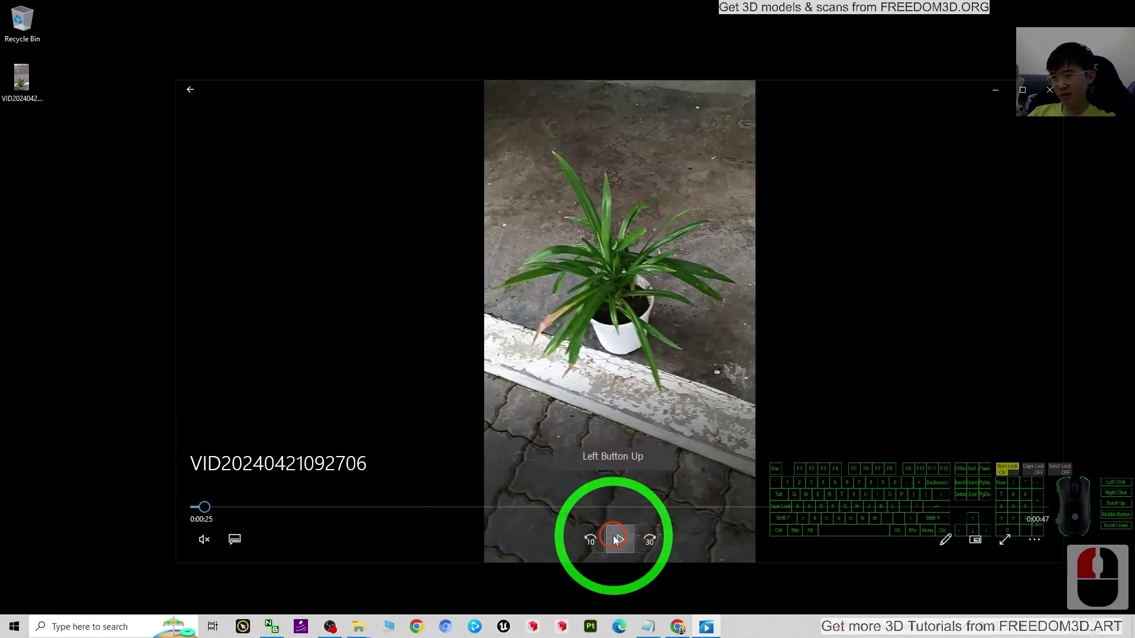
left_click(618, 539)
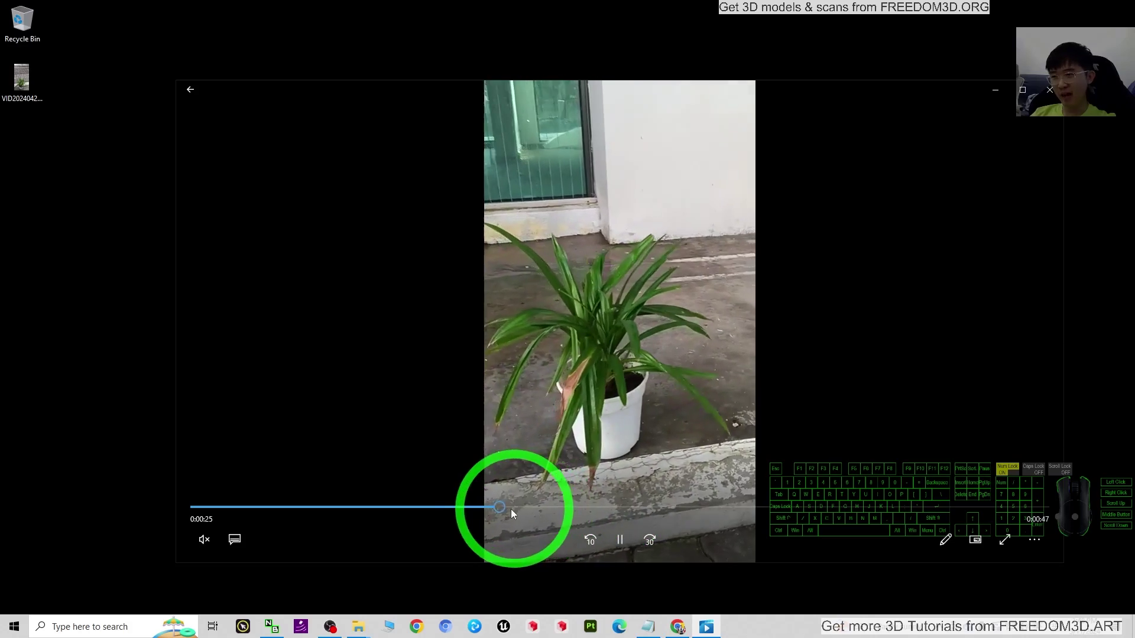
left_click_drag(511, 507, 926, 511)
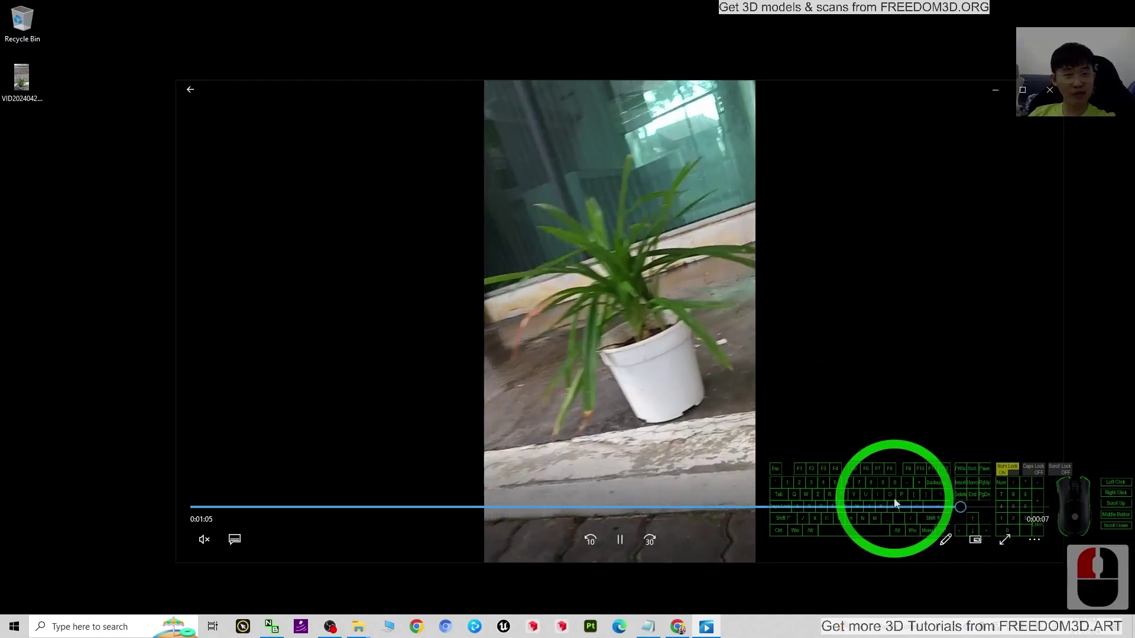
left_click(965, 107)
left_click(1050, 89)
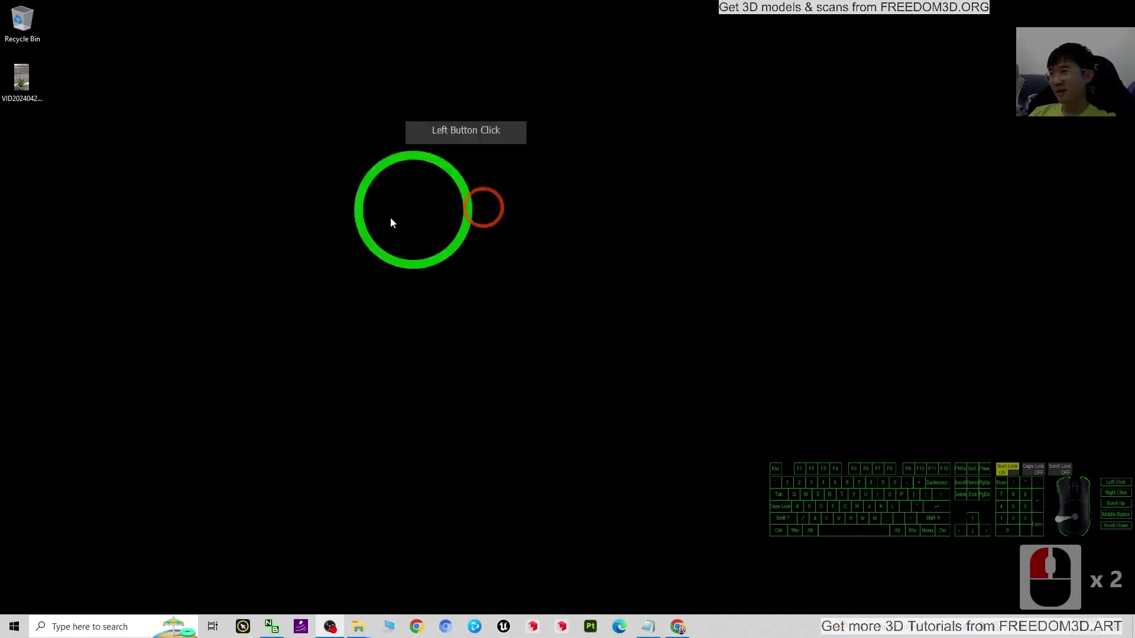
Step: Reopen and close the plant video, then launch Adobe Premiere Pro 2022 from Windows search
double_click(22, 80)
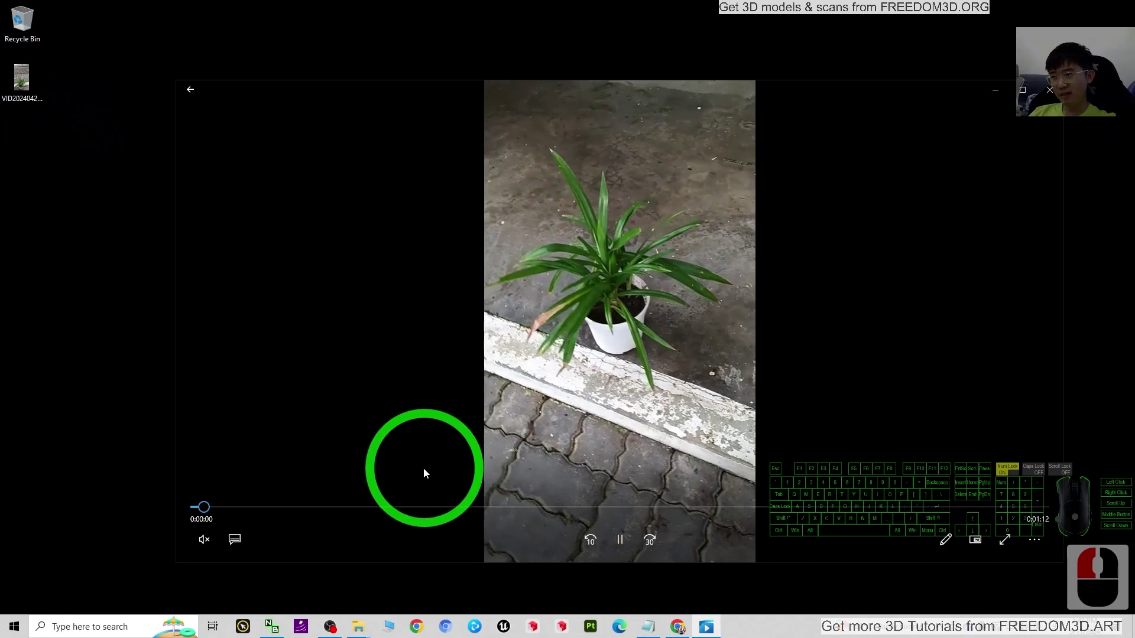
left_click(1049, 89)
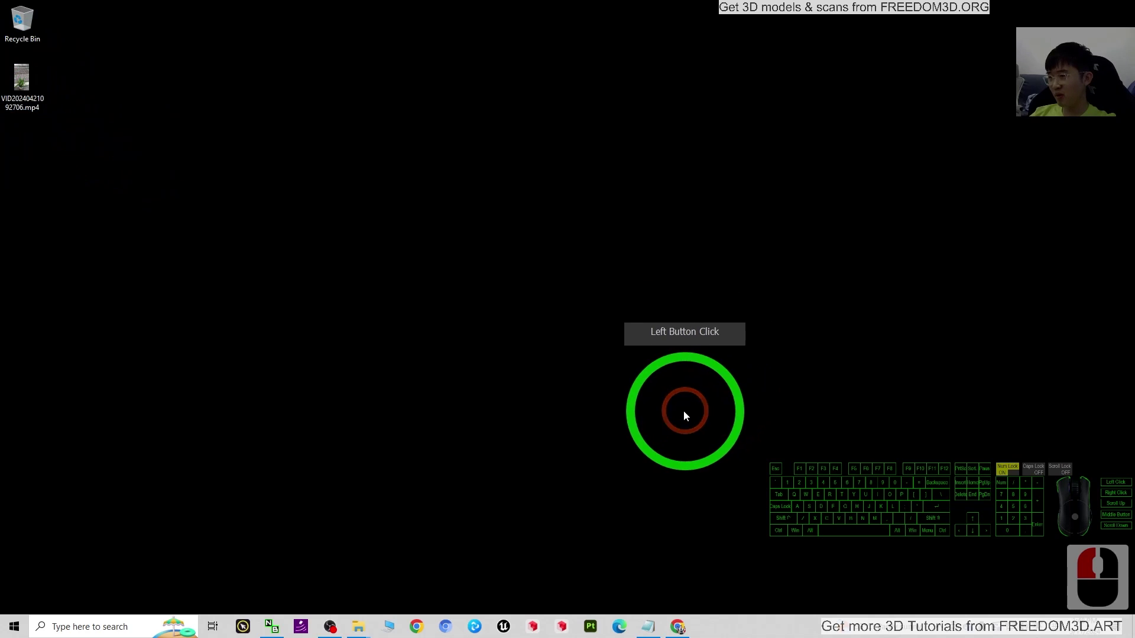
left_click(82, 628)
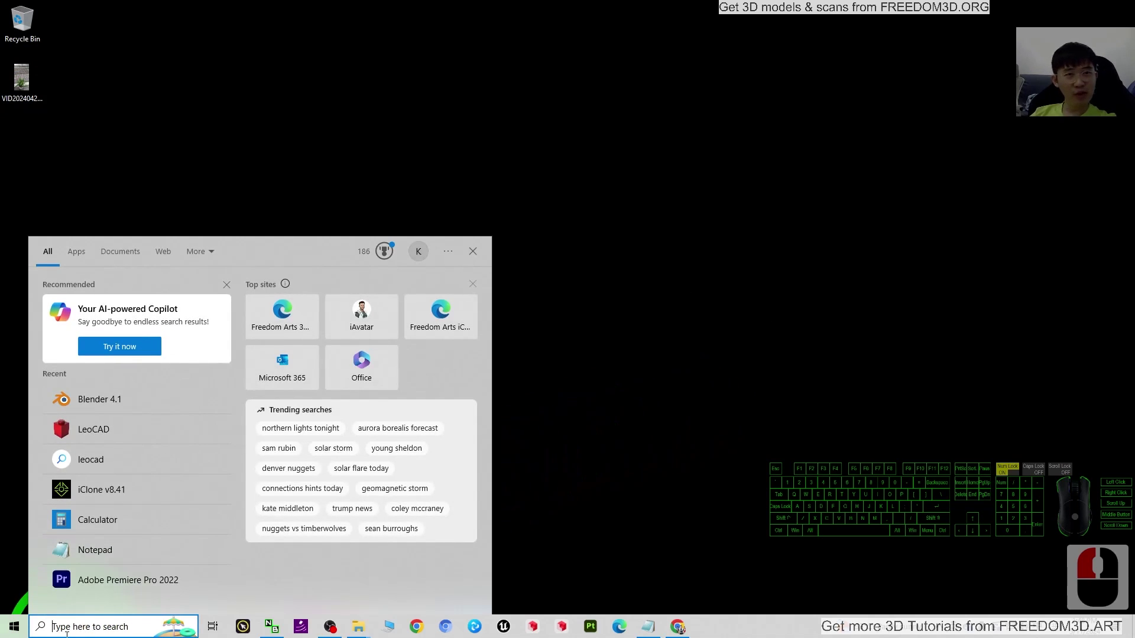
left_click(124, 590)
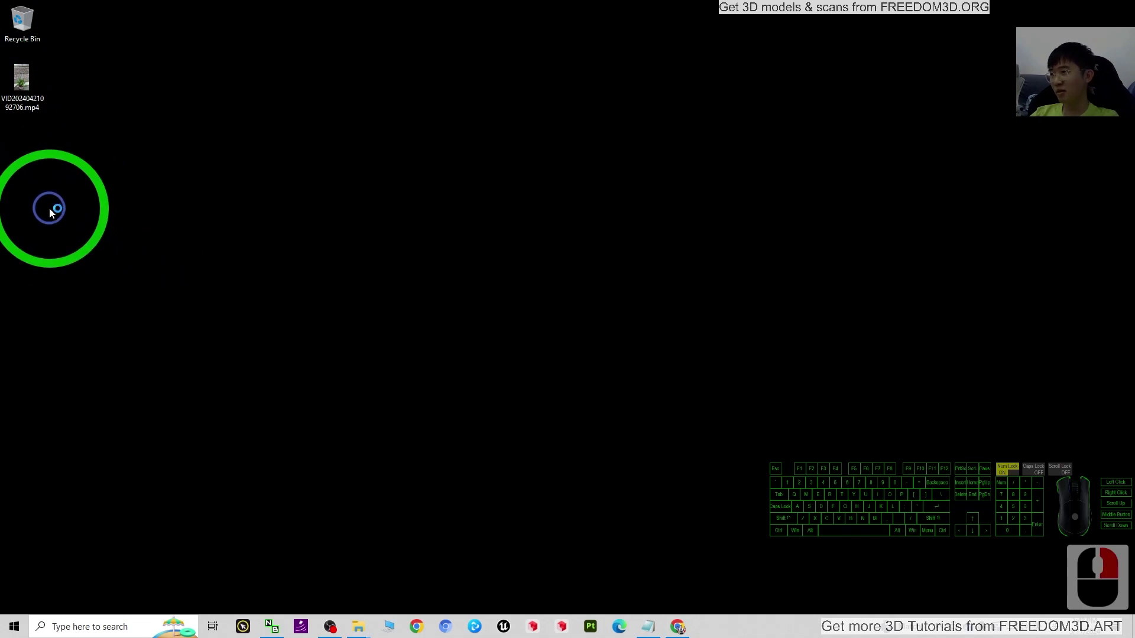
Step: Dismiss the desktop context menu and restore Premiere to a floating window
right_click(49, 206)
left_click(380, 6)
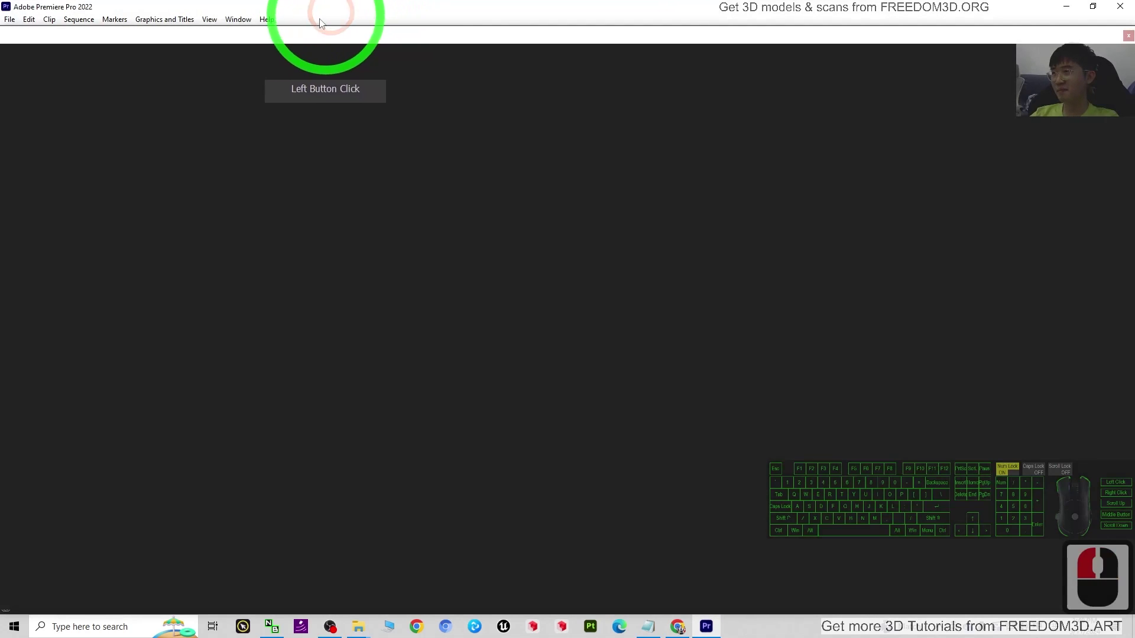
left_click_drag(331, 7, 444, 25)
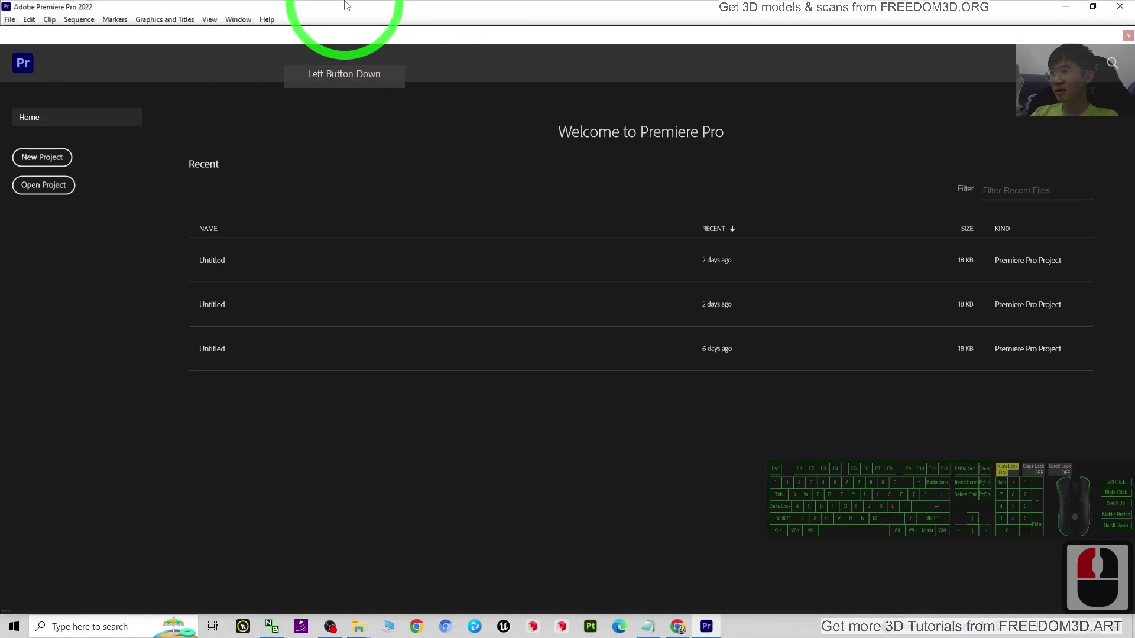
Step: Make a new project on the Desktop named 'image sequence'
left_click(45, 158)
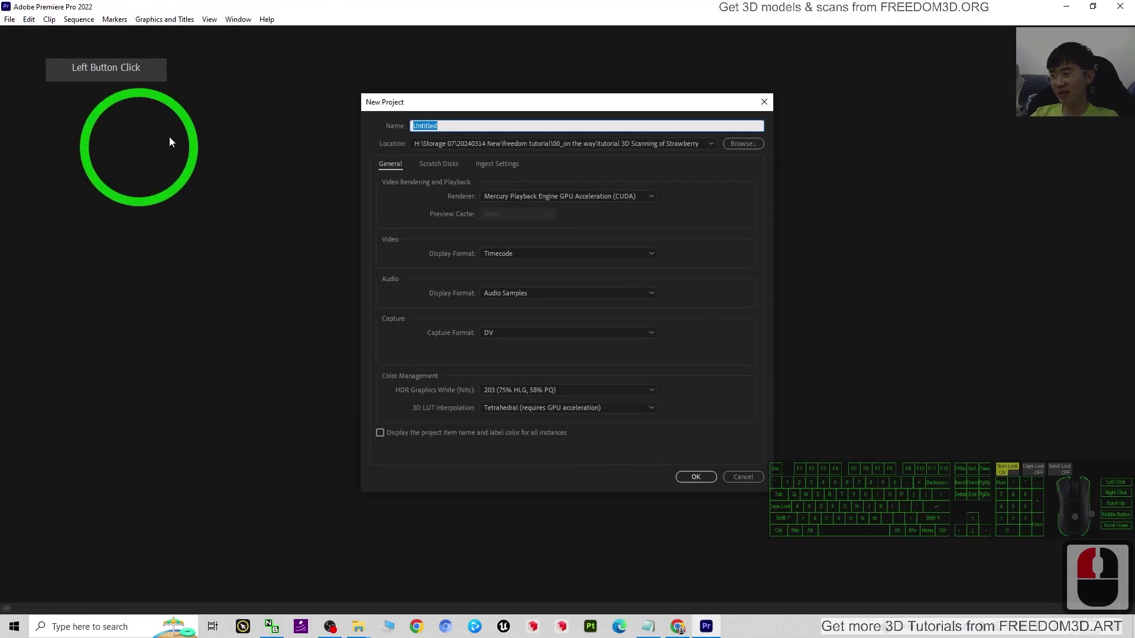
left_click(735, 146)
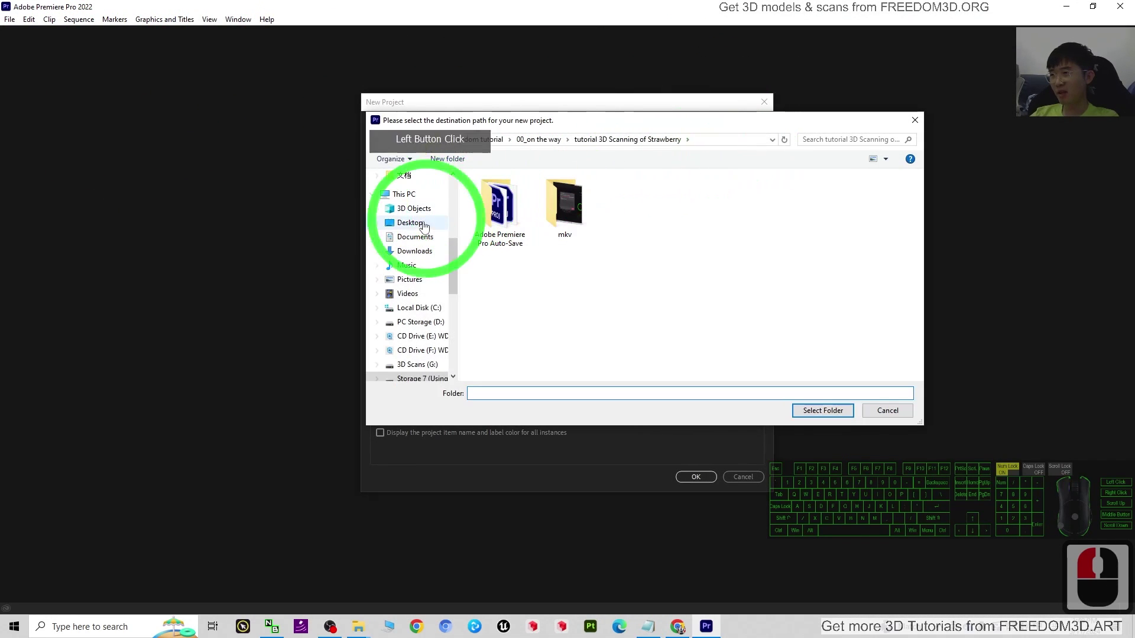
left_click(824, 410)
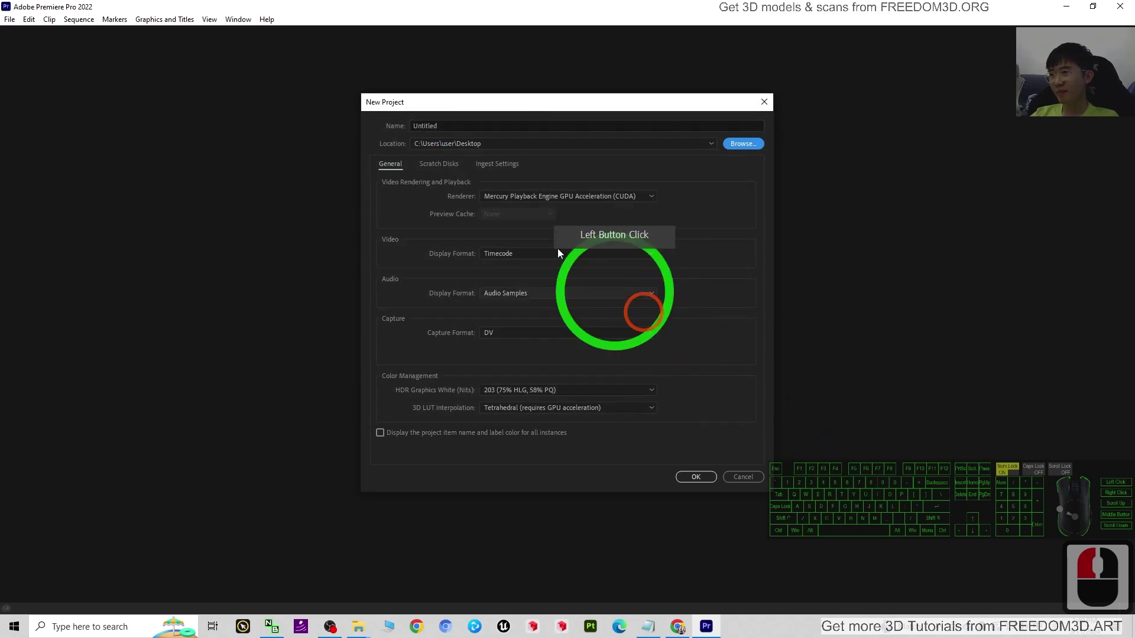
double_click(445, 127)
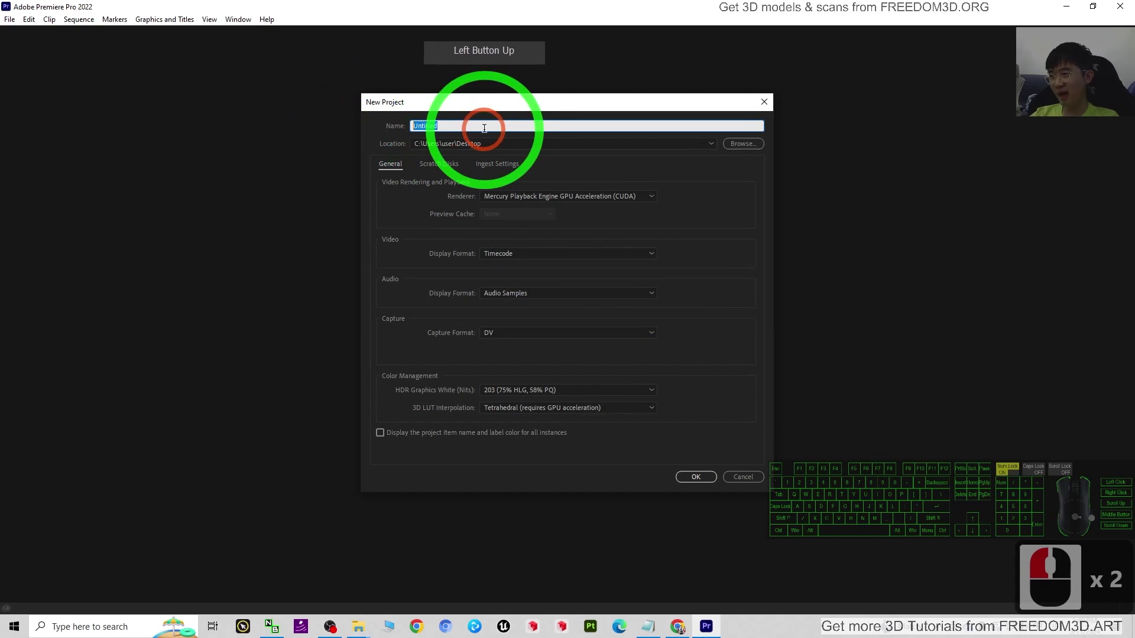
type("IMAGE SEQU")
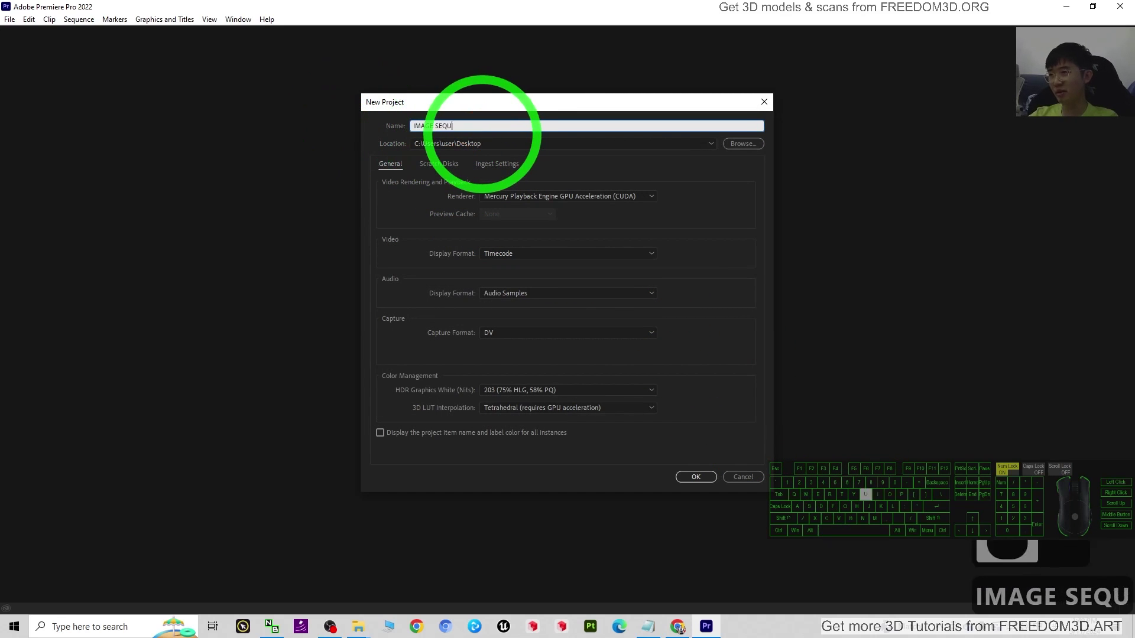
key("BackSpace")
key("BackSpace")
key("BackSpace")
key("BackSpace")
key("BackSpace")
key("BackSpace")
key("BackSpace")
key("BackSpace")
key("BackSpace")
key("BackSpace")
key("BackSpace")
key("BackSpace")
key("BackSpace")
key("BackSpace")
key("BackSpace")
key("BackSpace")
key("BackSpace")
key("BackSpace")
key("BackSpace")
key("BackSpace")
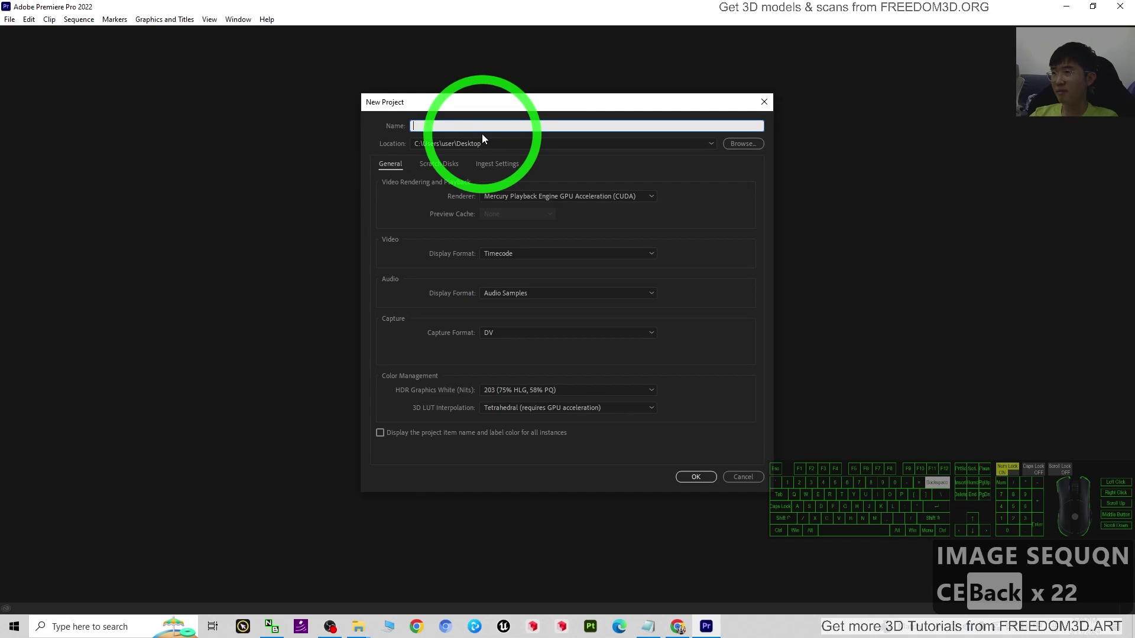
type("image")
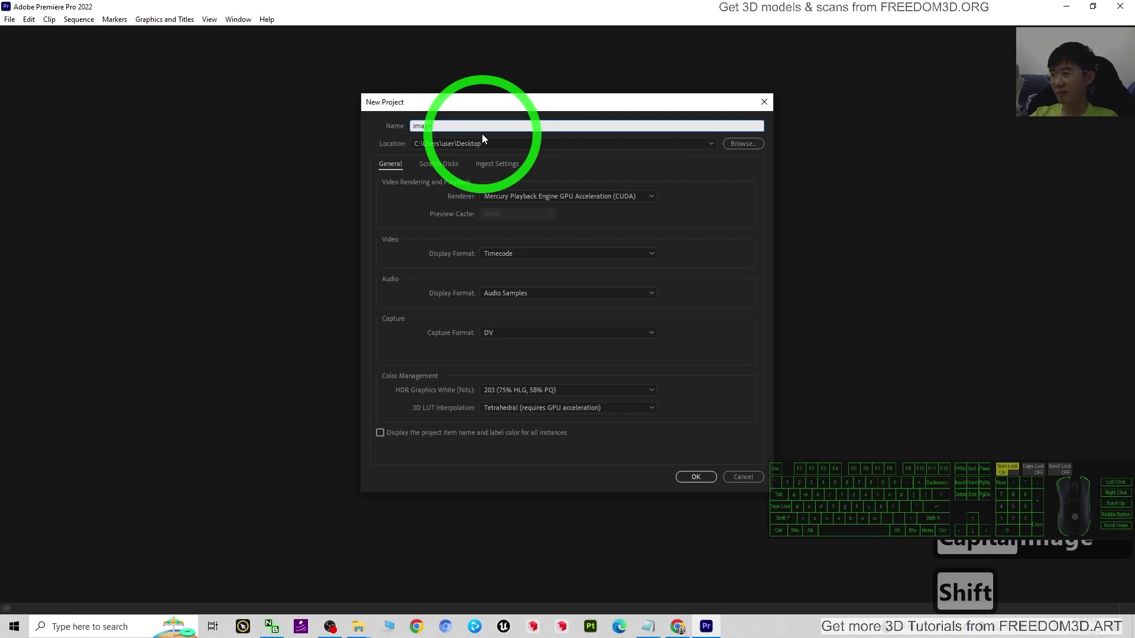
type(" sequence")
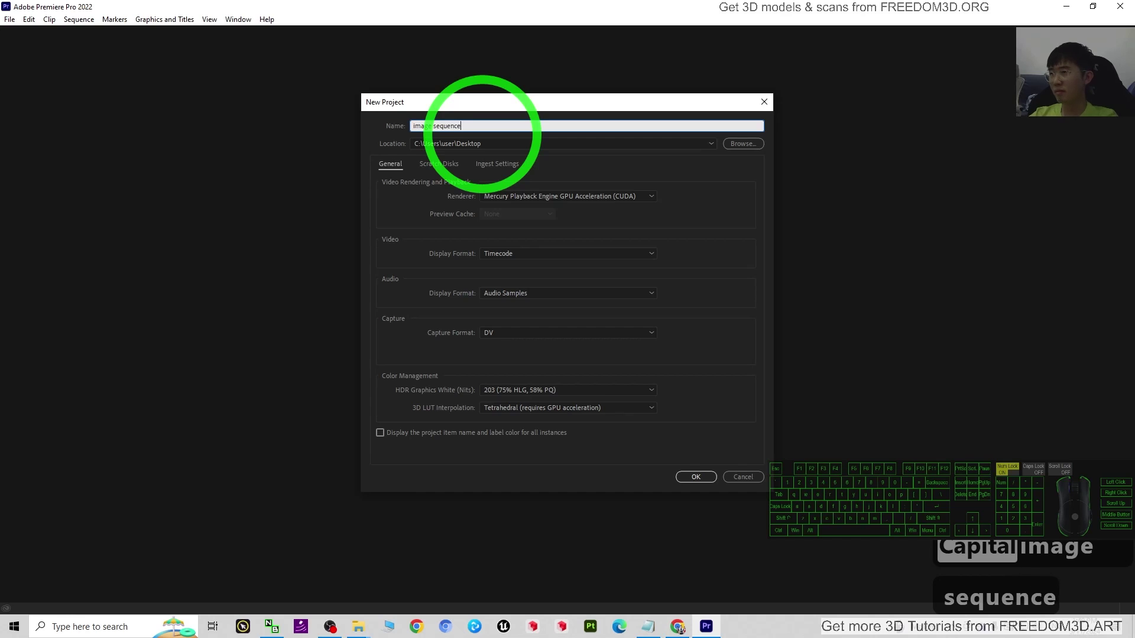
left_click(696, 477)
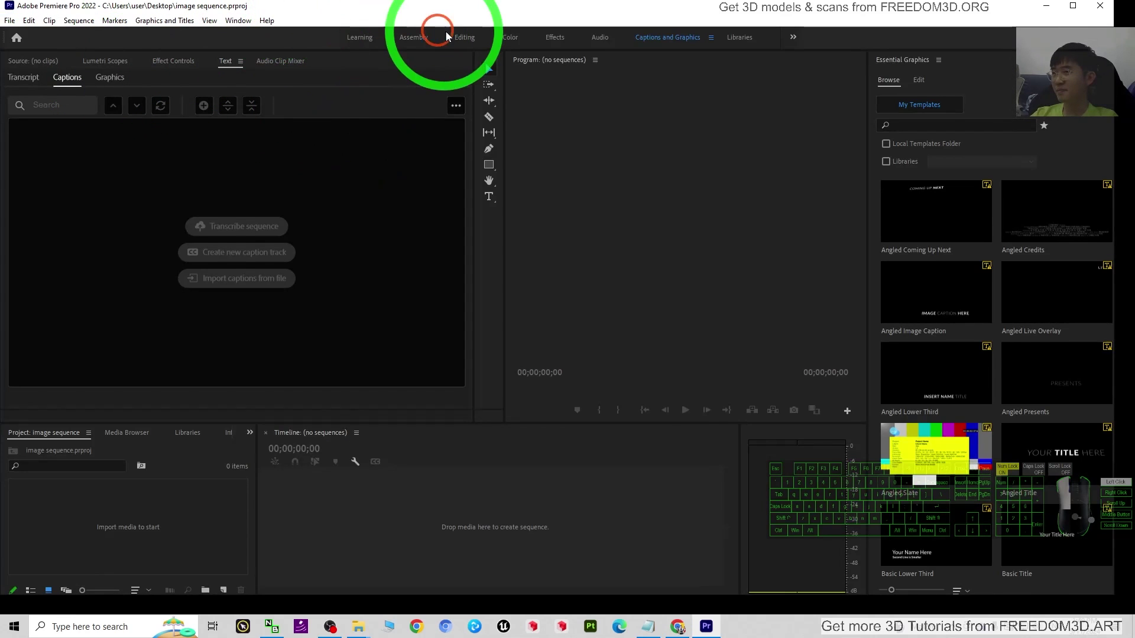
Step: Import the plant video into a sequence, then shrink Premiere to expose the desktop
left_click_drag(440, 7, 113, 133)
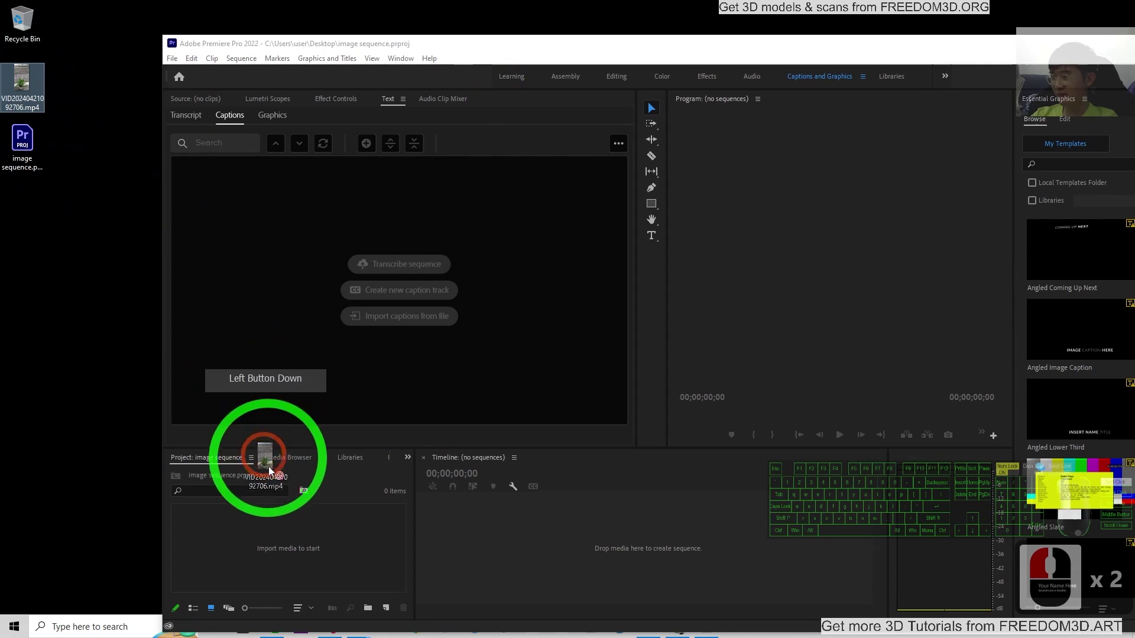
left_click_drag(270, 478, 291, 541)
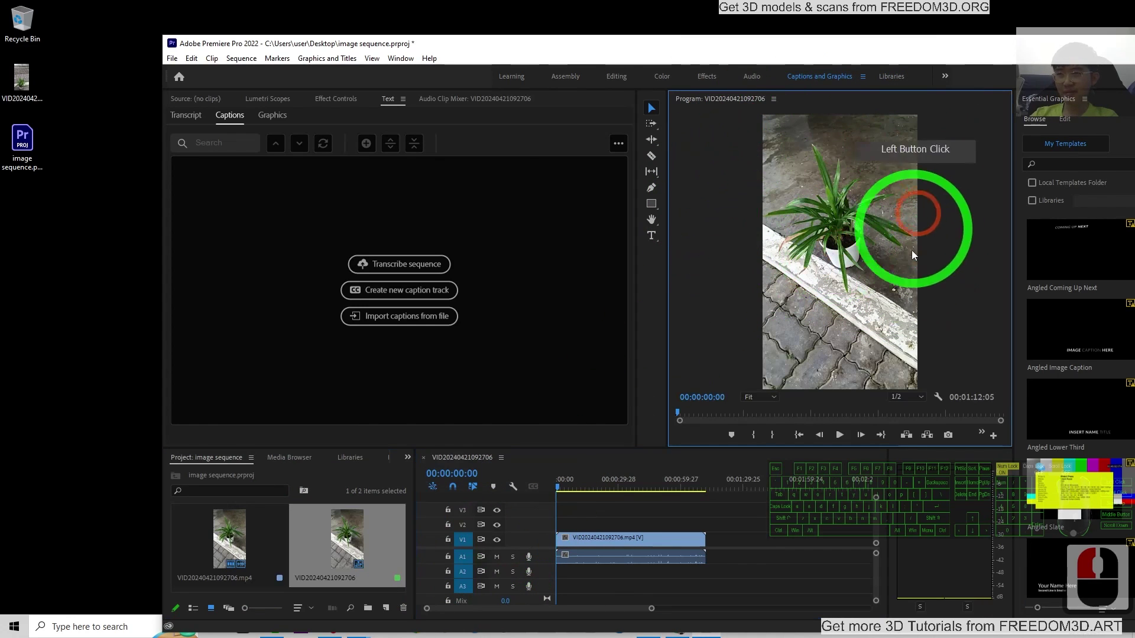
left_click_drag(788, 55, 718, 1)
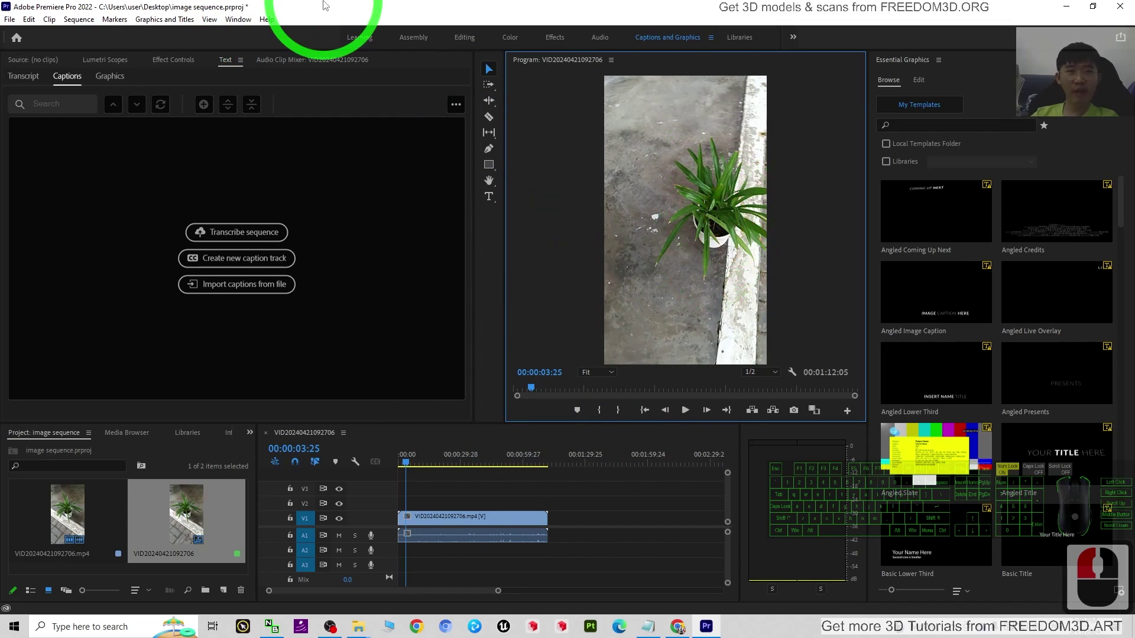
left_click_drag(323, 5, 108, 228)
Step: Add a New > Folder on the desktop named 'image sequence'
left_click(114, 386)
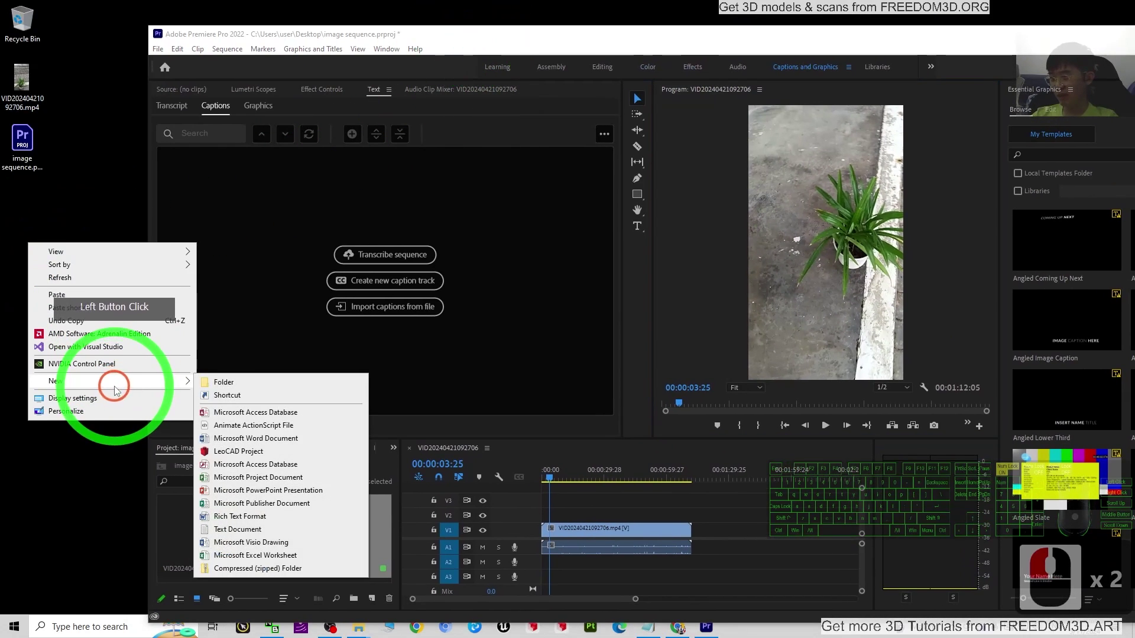
left_click(2, 146)
left_click(125, 382)
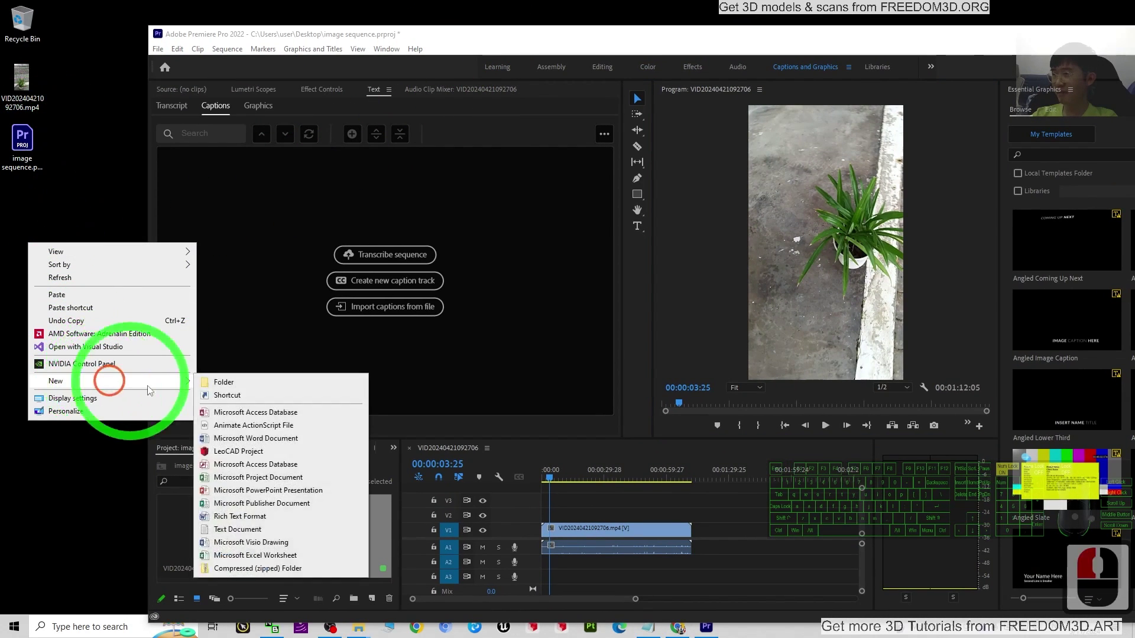
left_click(266, 384)
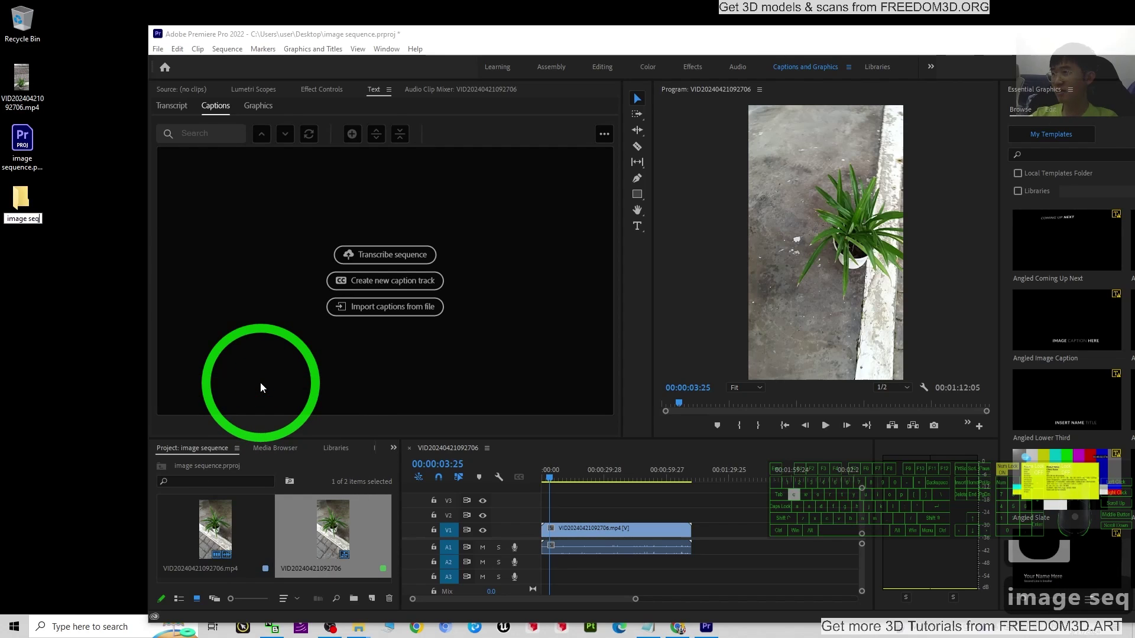
key("Return")
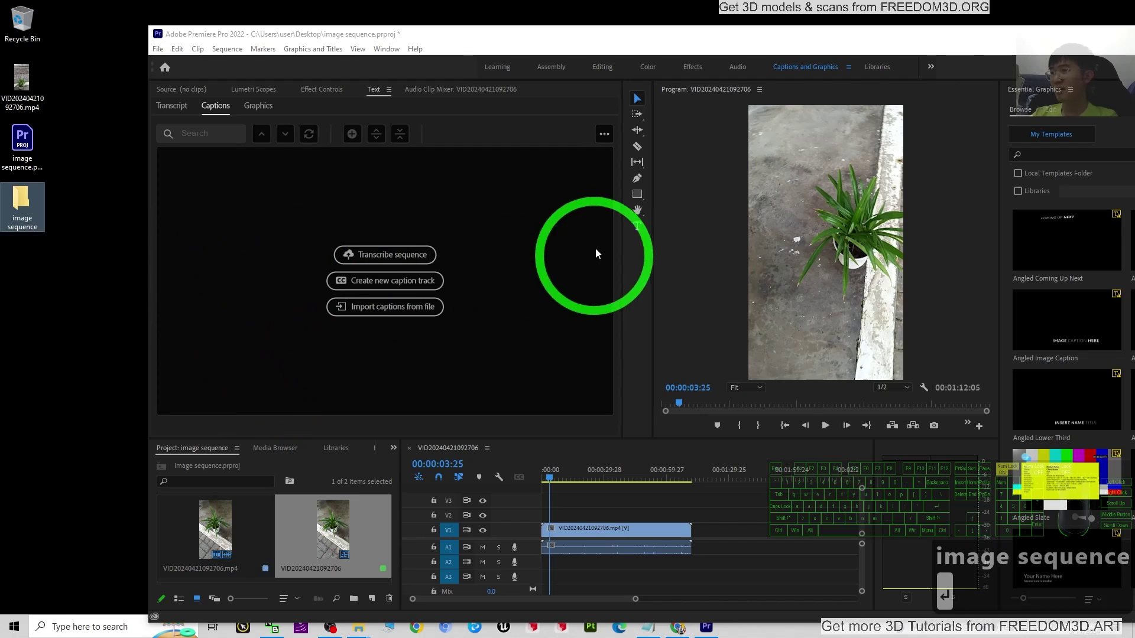
Step: Open File > Export > Media and set the format to JPEG
left_click(161, 51)
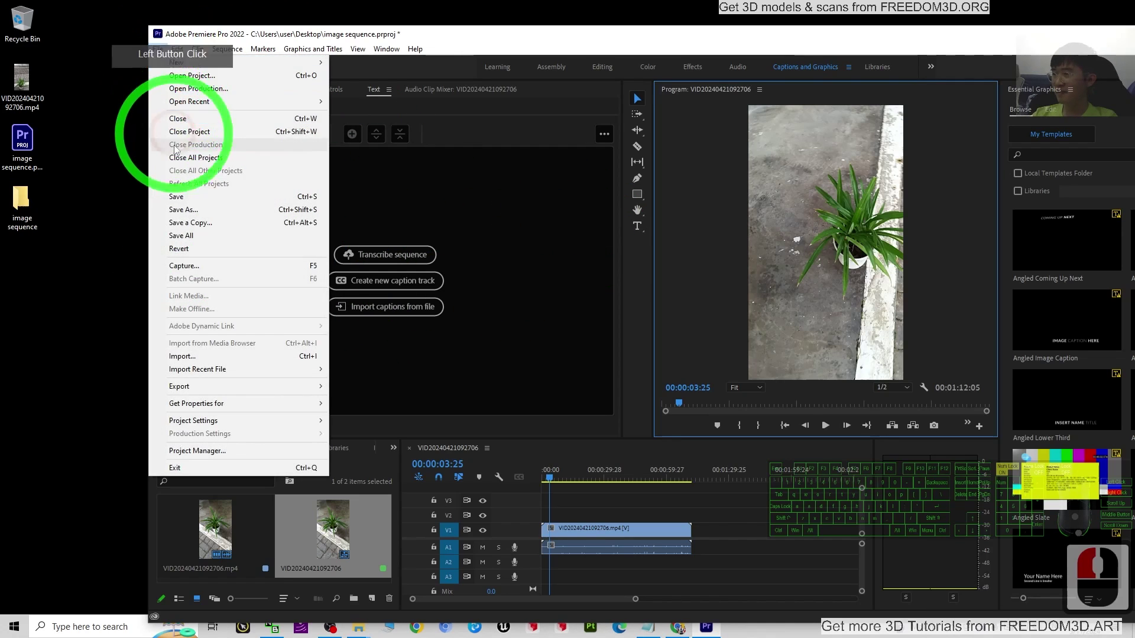
left_click(189, 386)
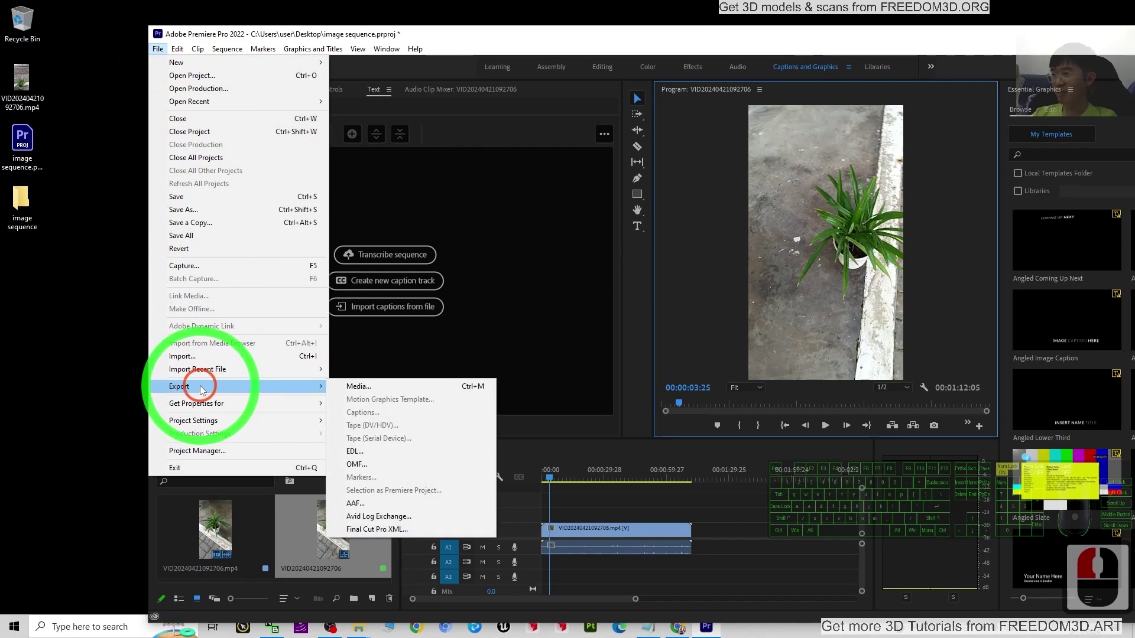
left_click(381, 386)
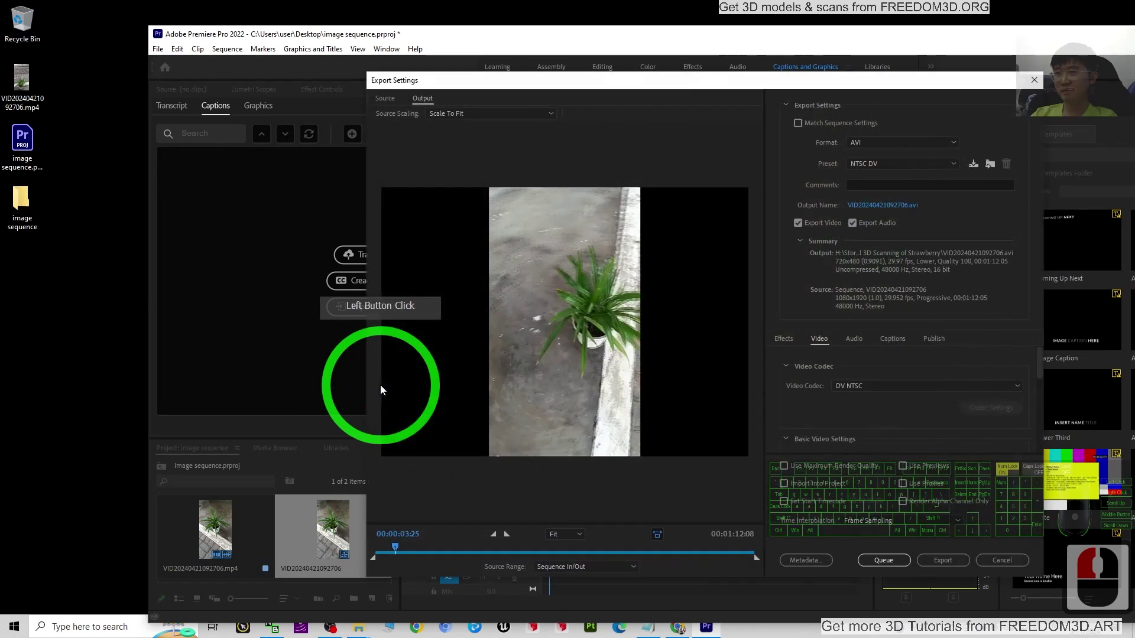
left_click_drag(709, 89, 592, 75)
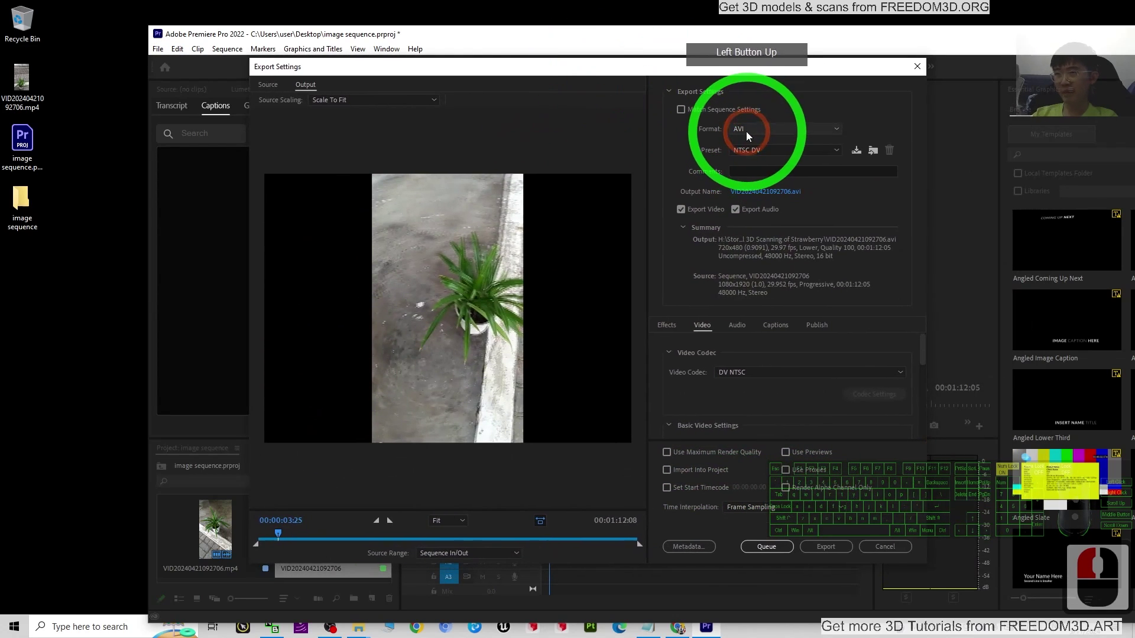
left_click(745, 131)
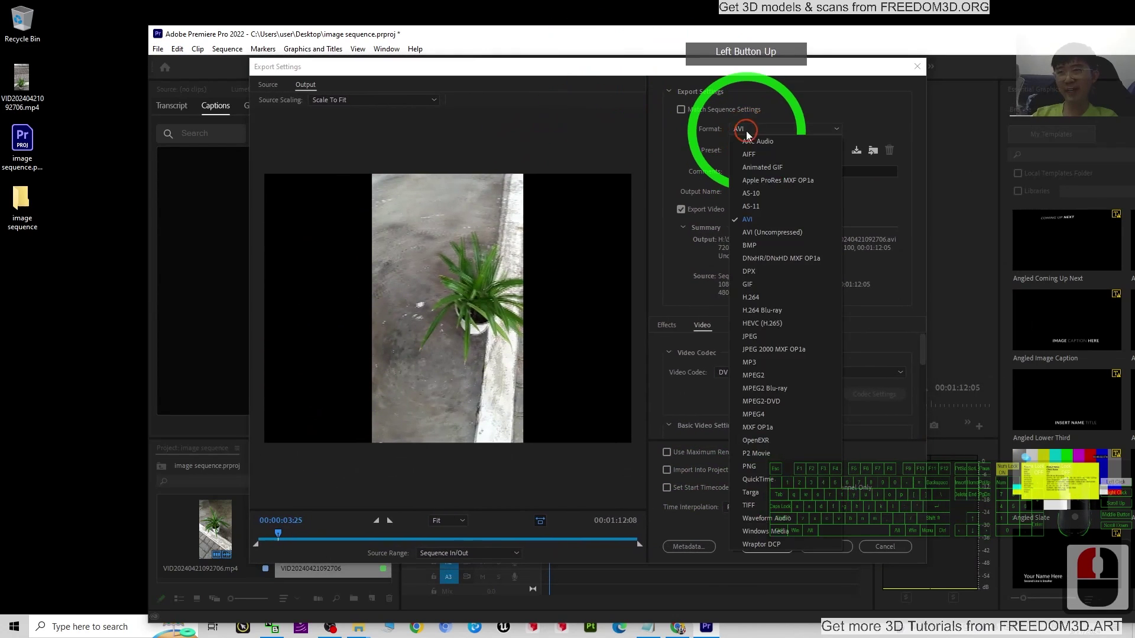
left_click(761, 338)
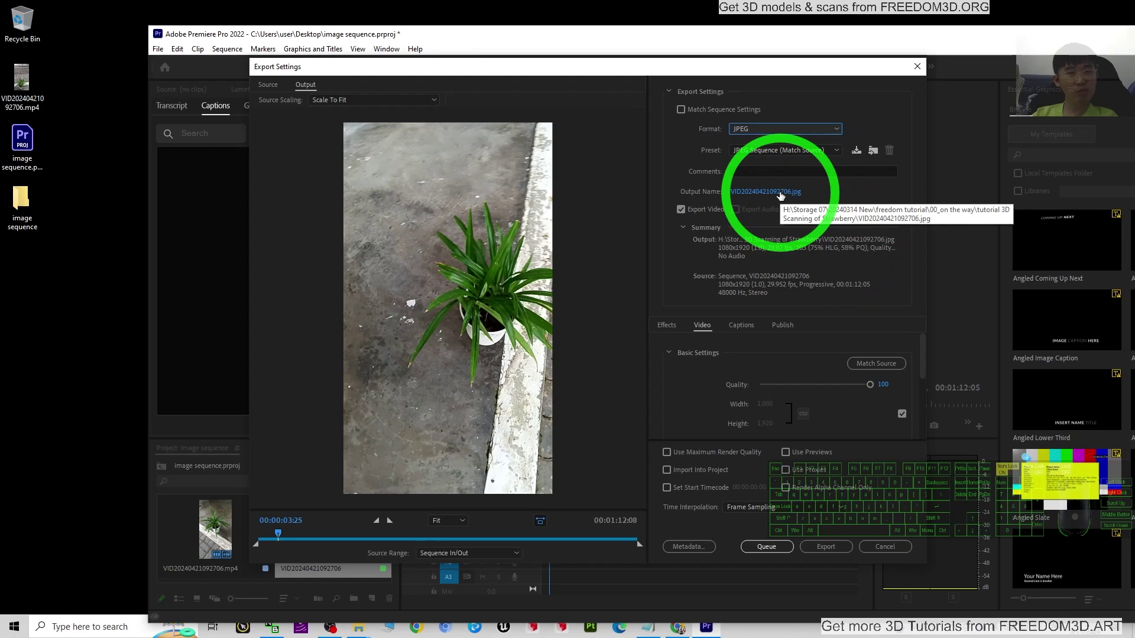
Step: Set the output location to the Desktop 'image sequence' folder
left_click(750, 192)
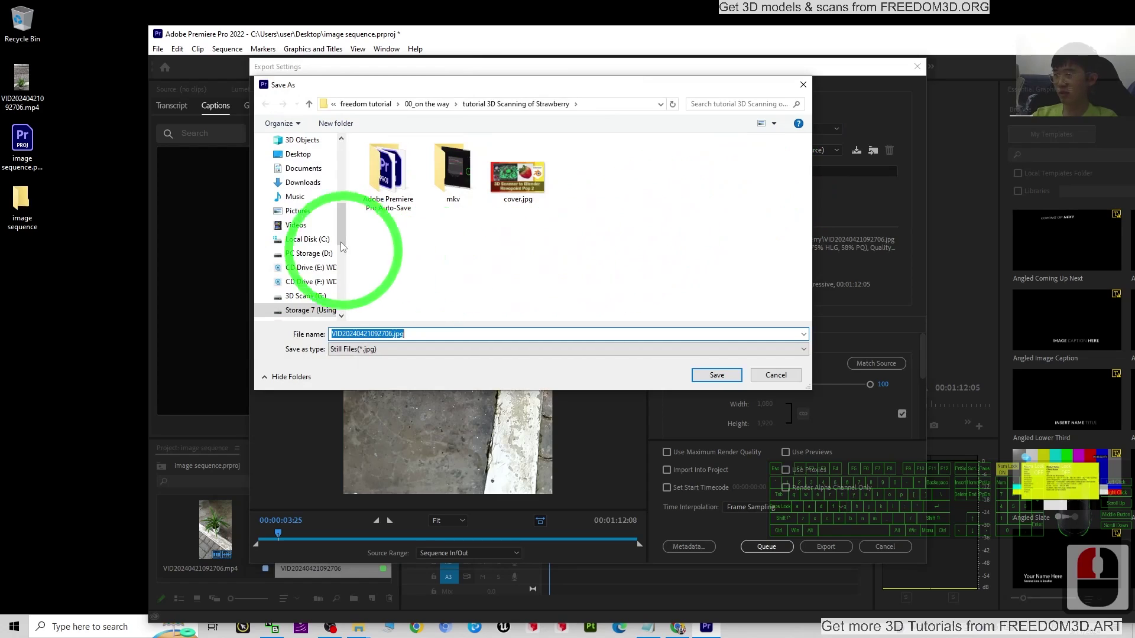
left_click(297, 154)
left_click(408, 173)
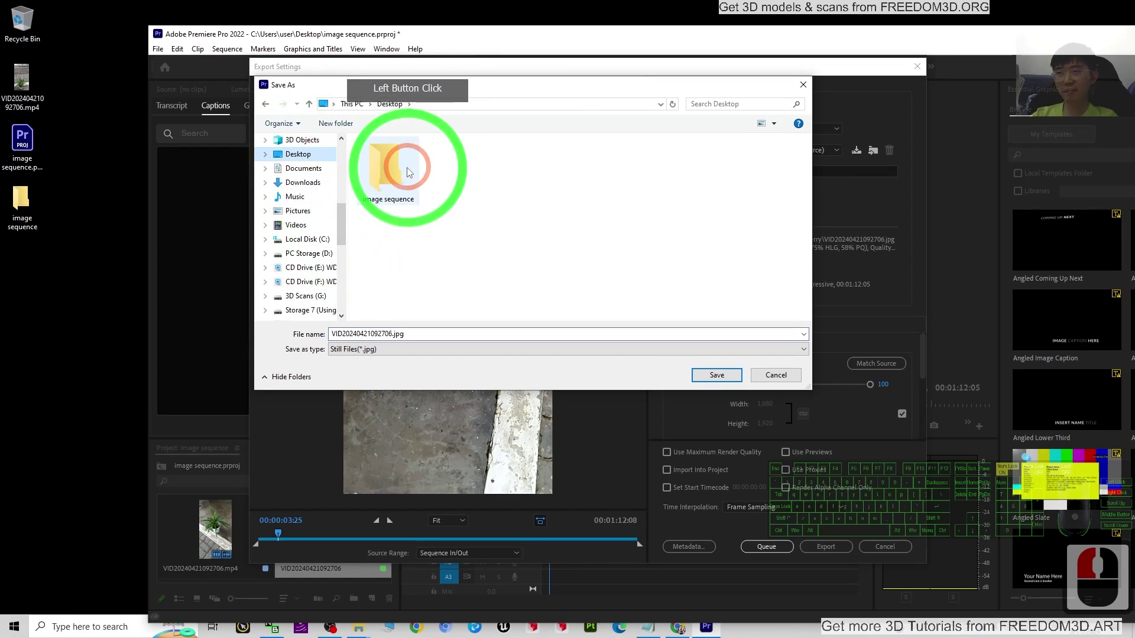
double_click(393, 167)
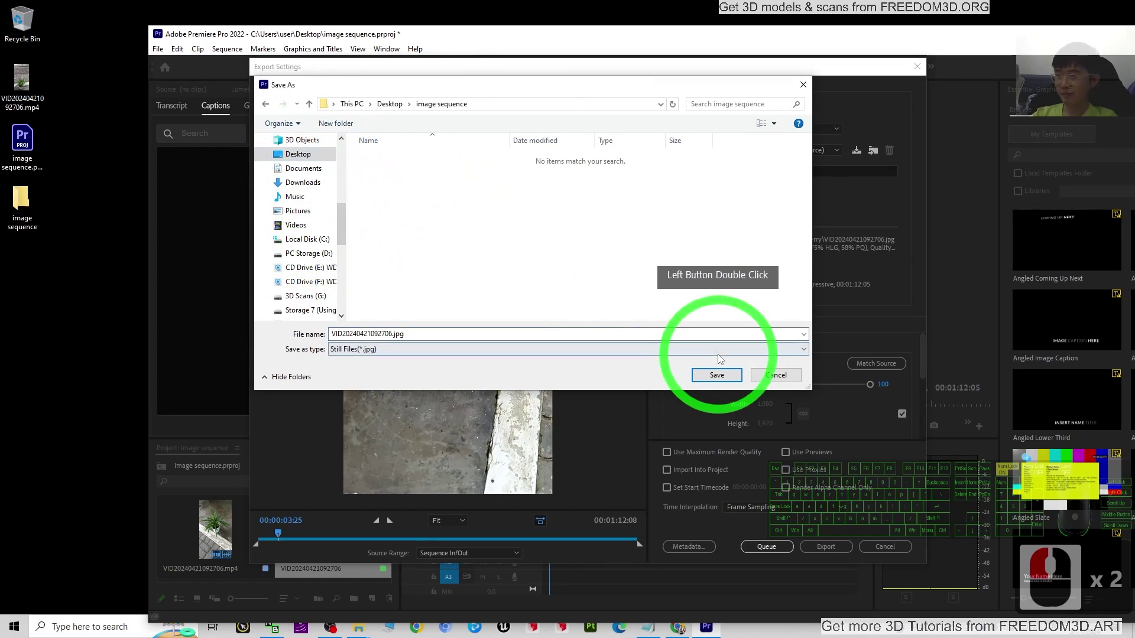
left_click(715, 375)
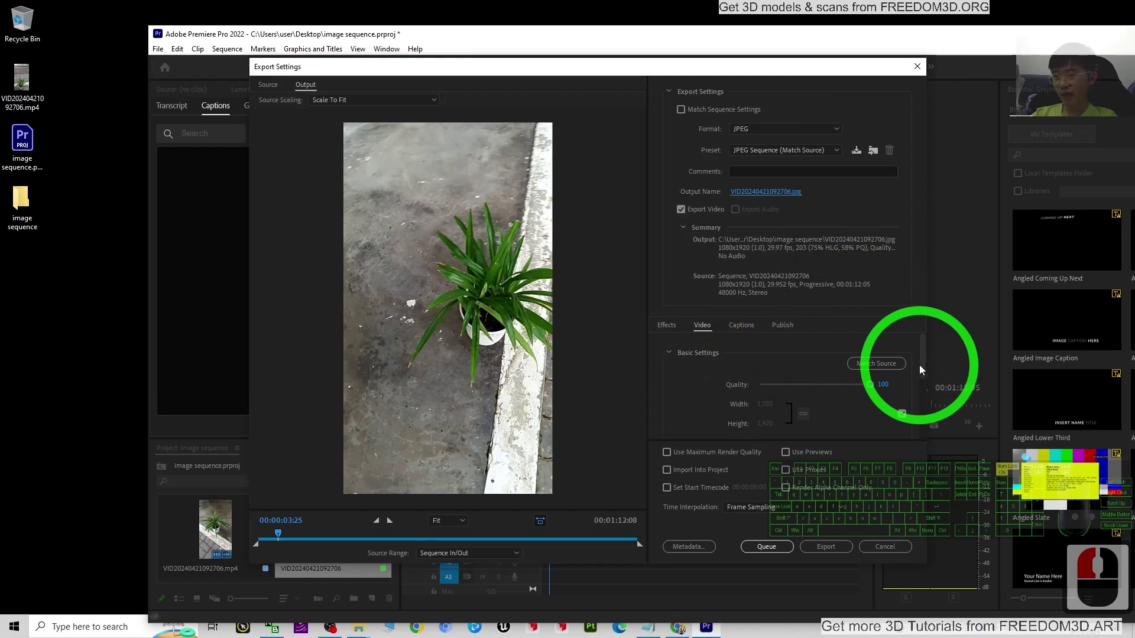
Step: Unlock the frame rate and set it to 5 fps
left_click_drag(920, 368, 749, 367)
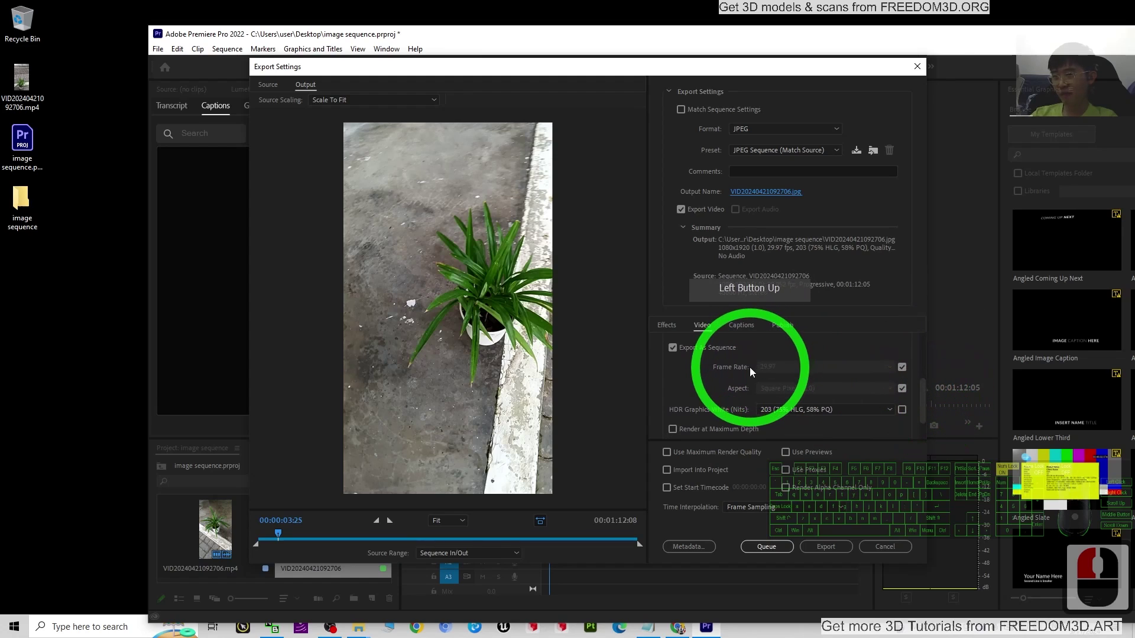
left_click(901, 367)
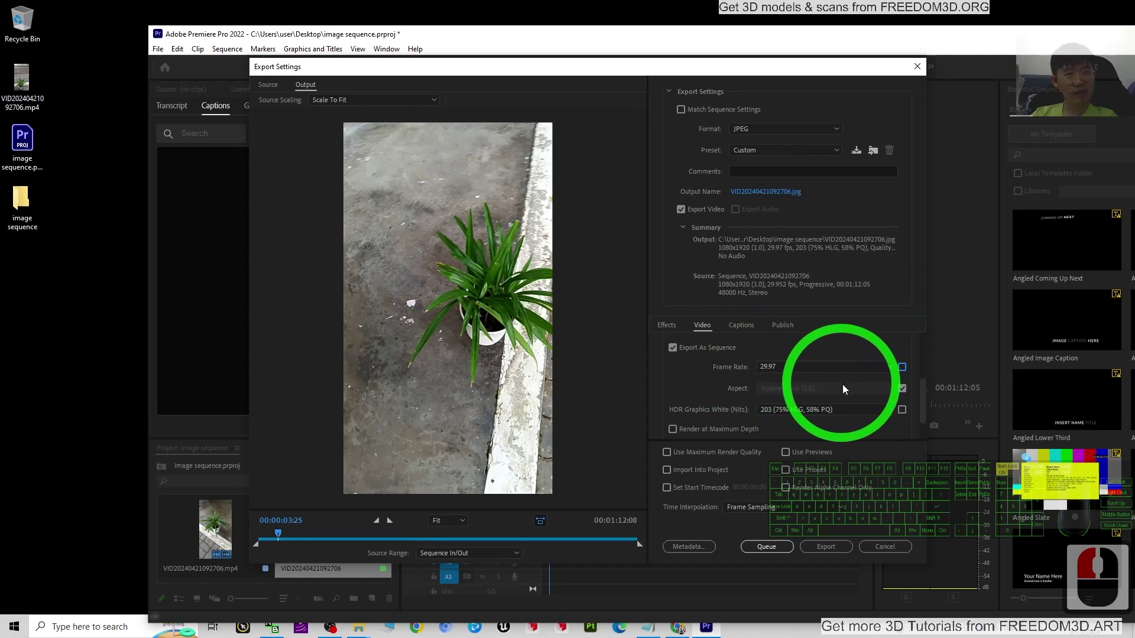
left_click(766, 368)
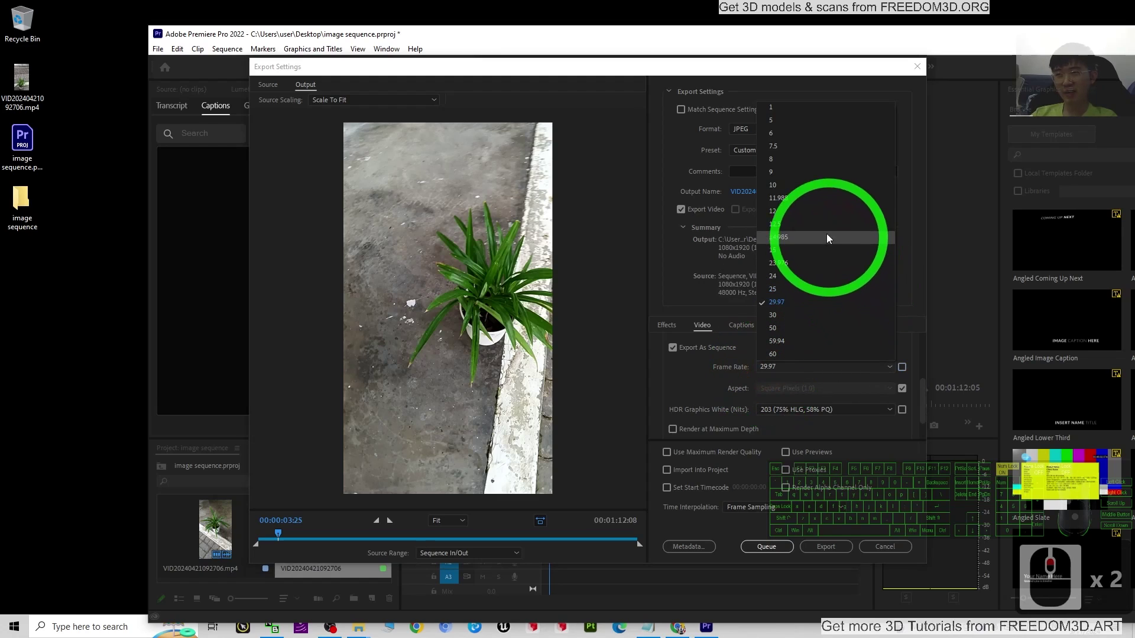
left_click(783, 121)
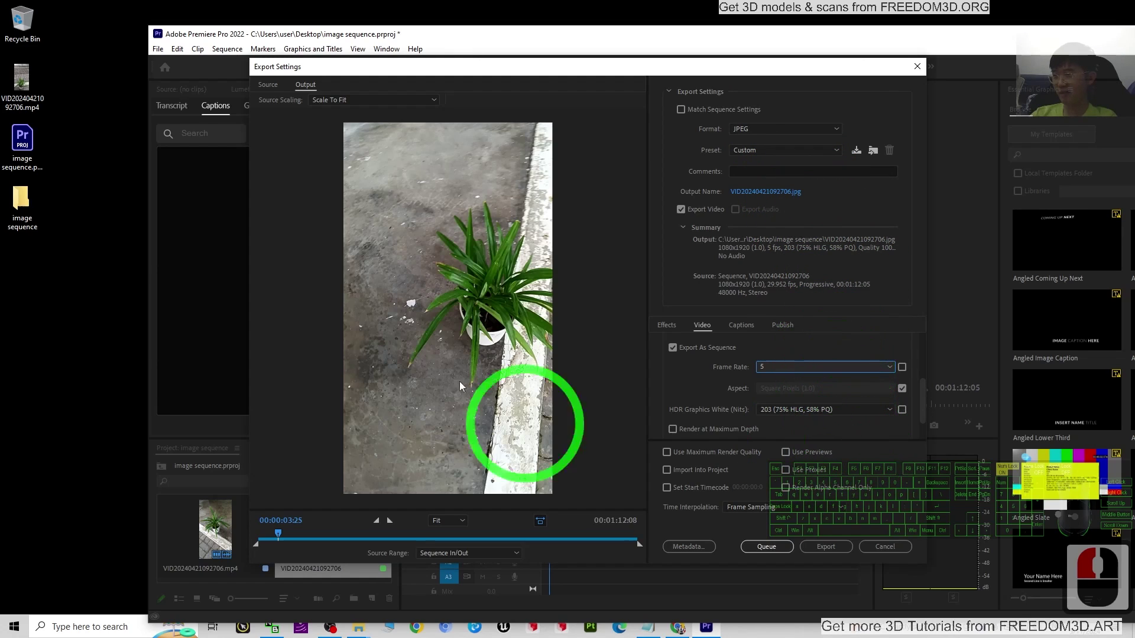
Step: Open the desktop 'image sequence' folder and move it to the left
double_click(21, 201)
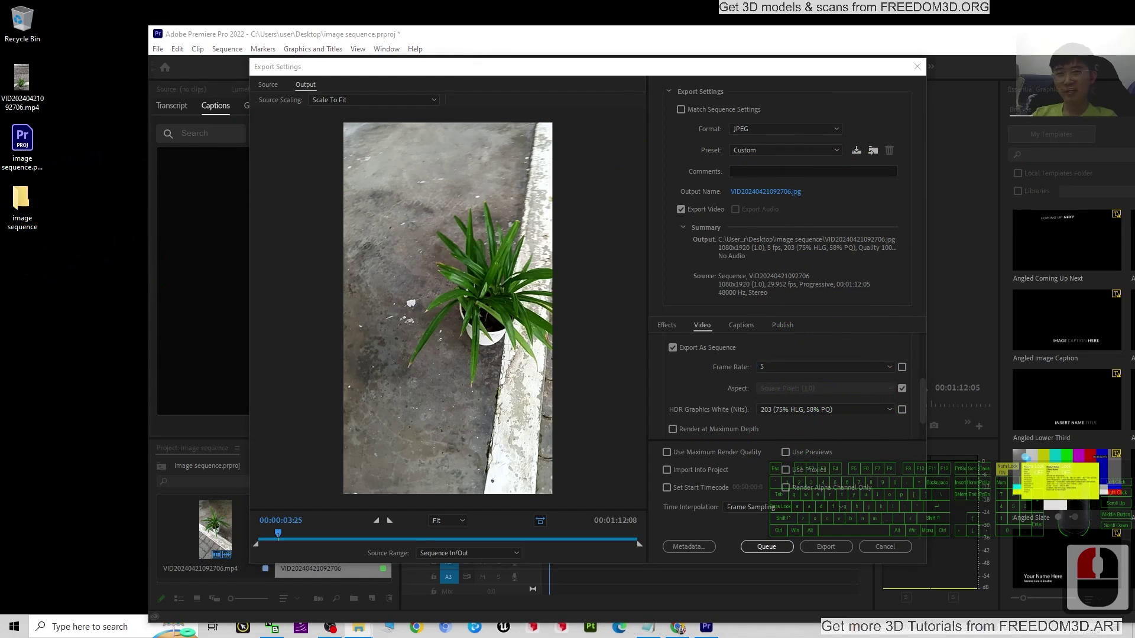
left_click(615, 155)
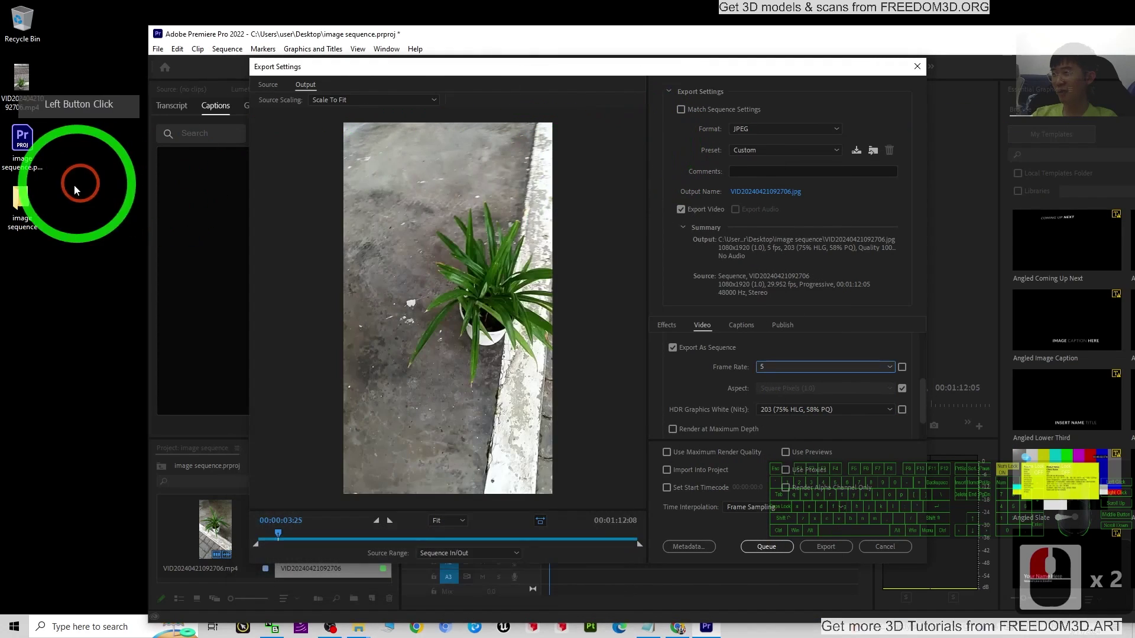
double_click(29, 202)
left_click_drag(443, 159, 277, 142)
Step: Export the JPEG frames and watch them fill the 'image sequence' folder
left_click(822, 545)
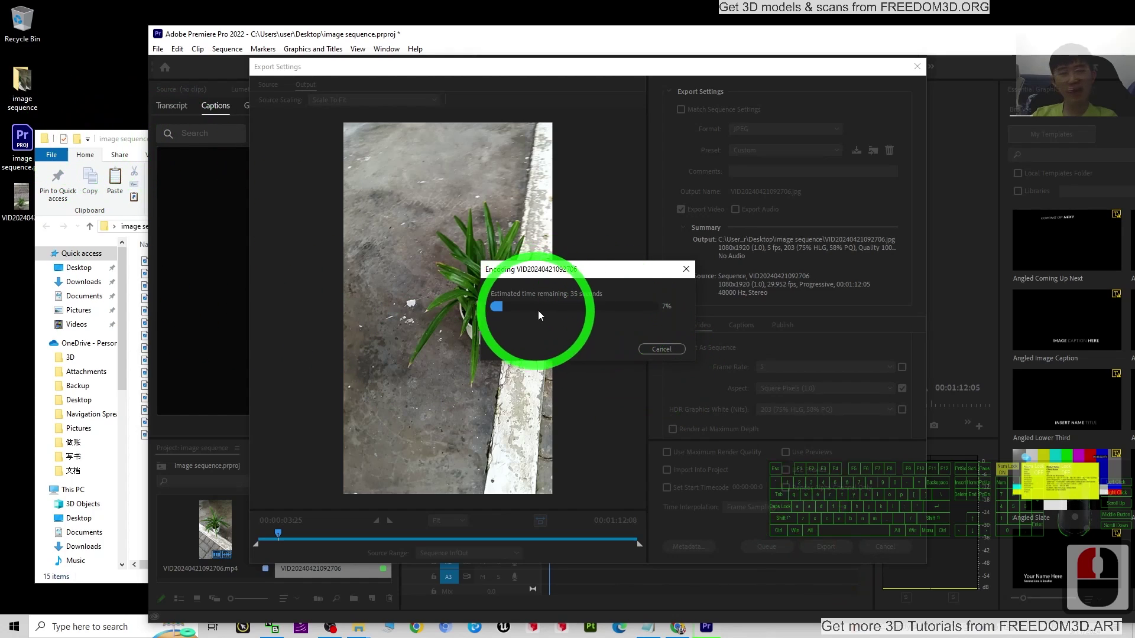
left_click(139, 152)
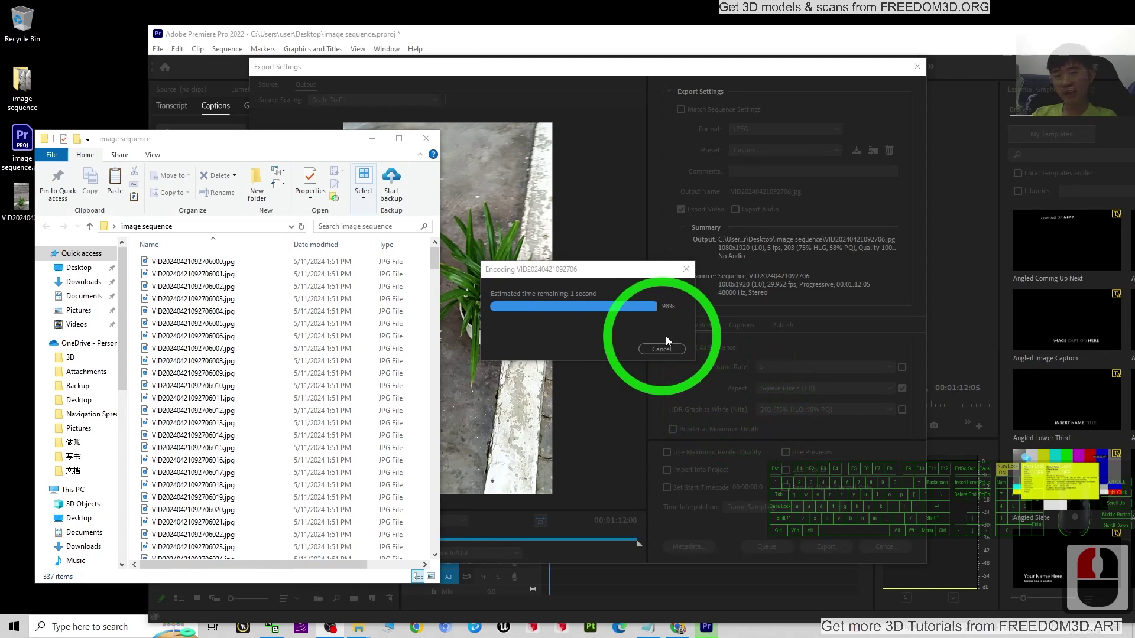
scroll(276, 361, "down", 17)
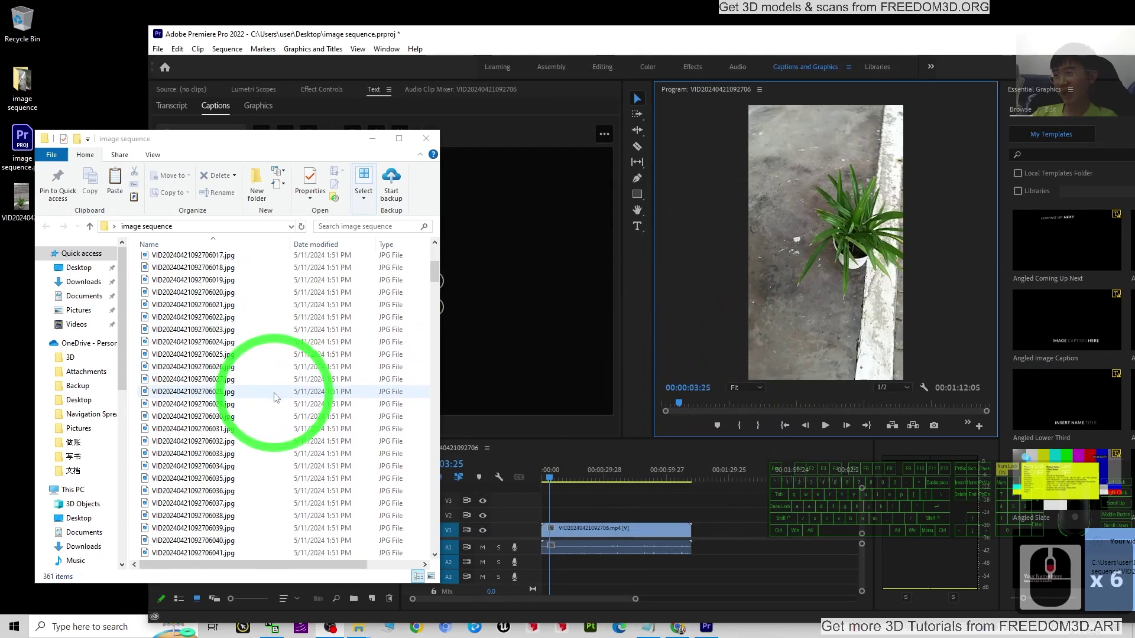
Step: Save the Premiere project with File > Save and reposition the editor window
left_click(366, 39)
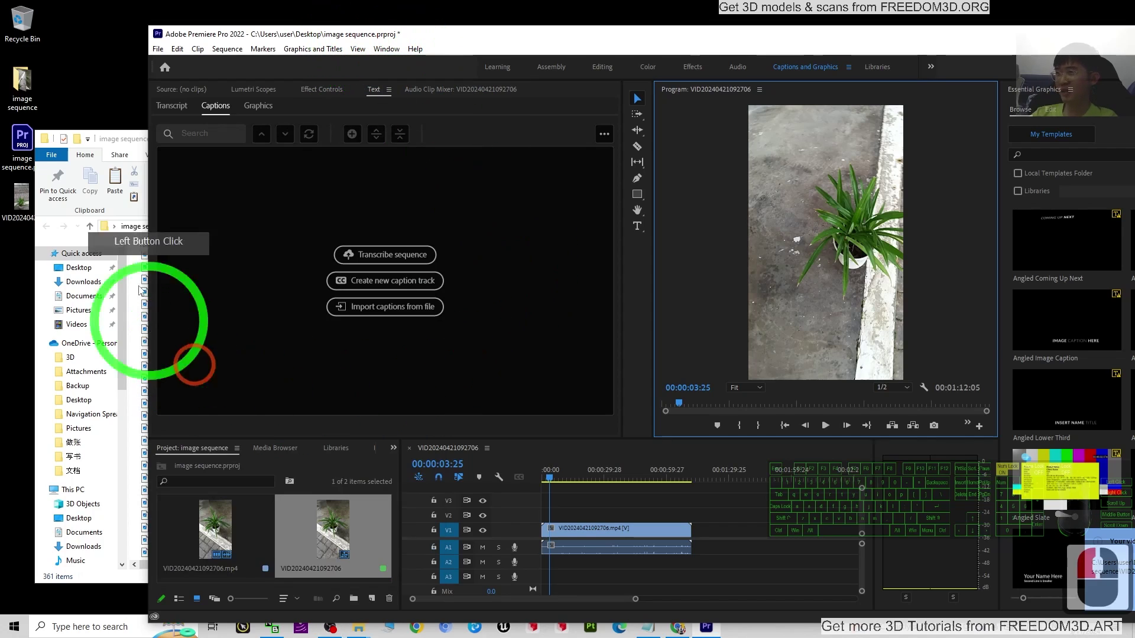
left_click(159, 49)
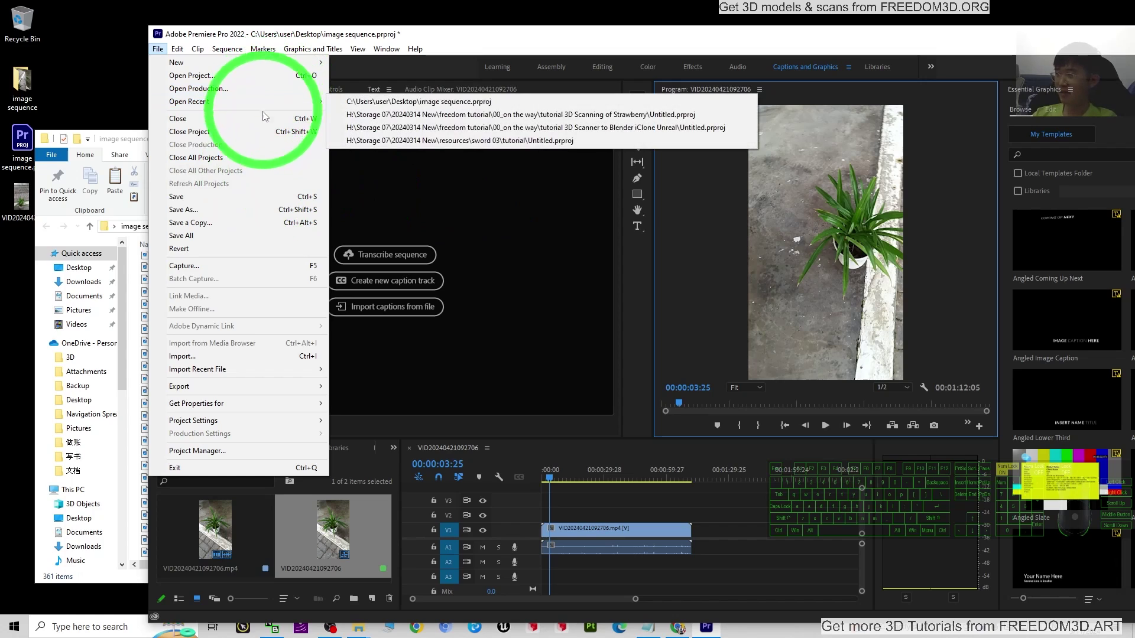
left_click(228, 199)
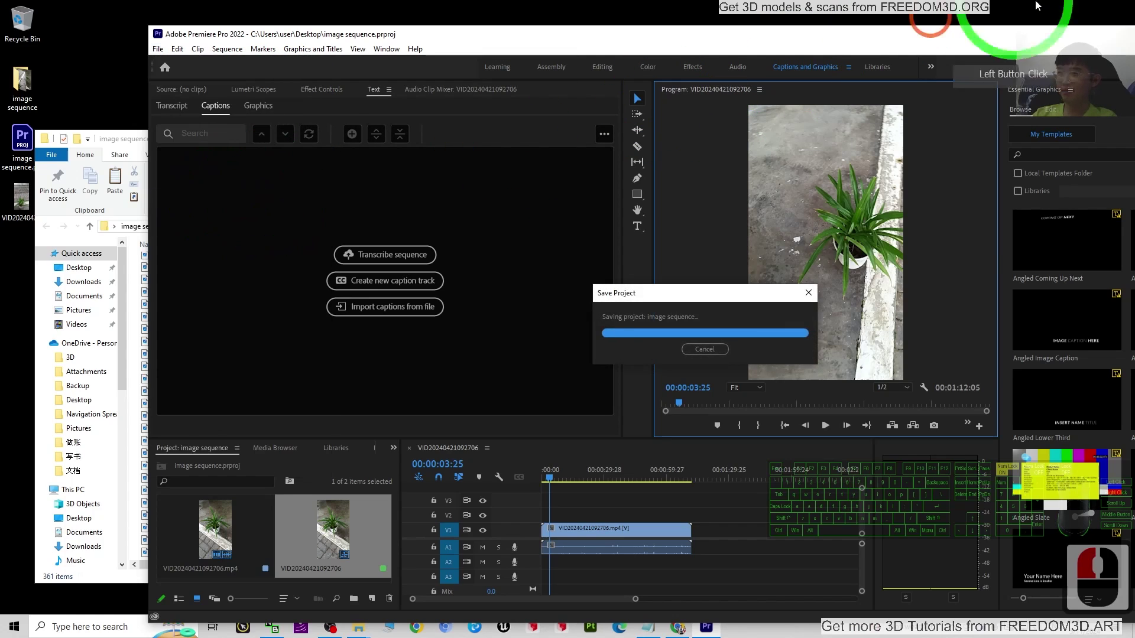
left_click_drag(893, 35, 736, 69)
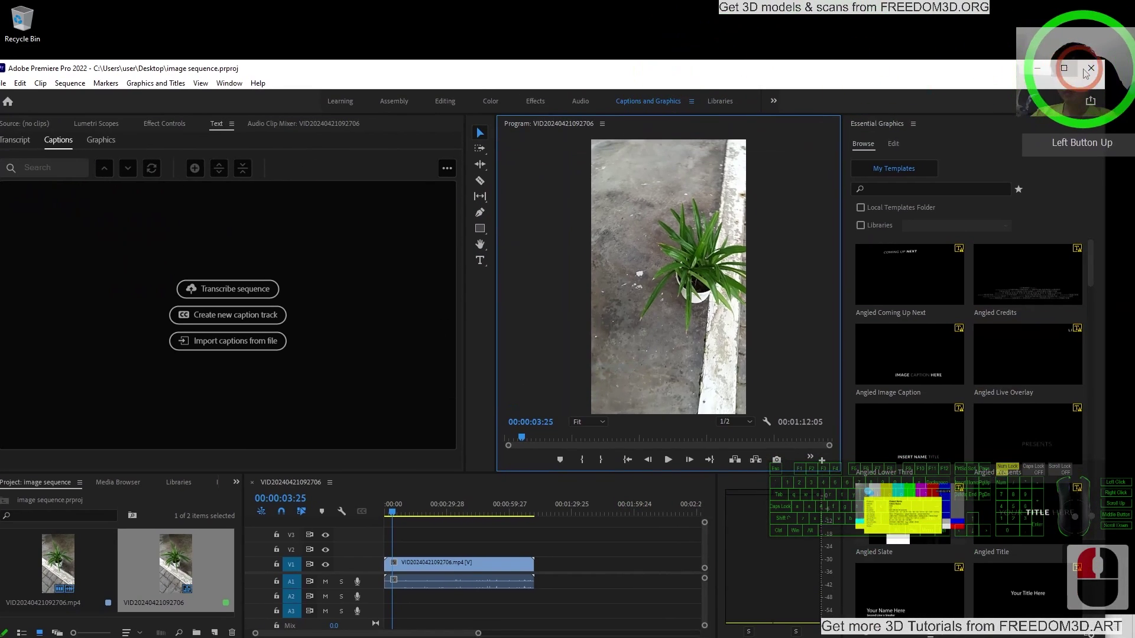
Step: Maximize the 'image sequence' folder and show the frames as large thumbnails
left_click(1038, 68)
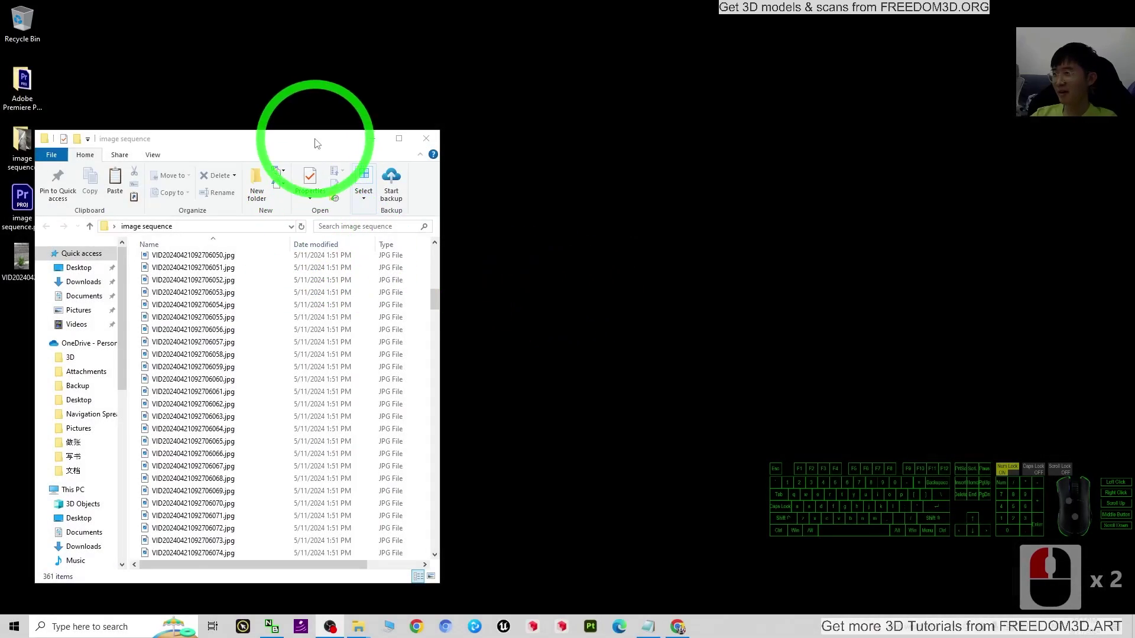
left_click_drag(317, 138, 608, 9)
right_click(654, 215)
left_click(692, 229)
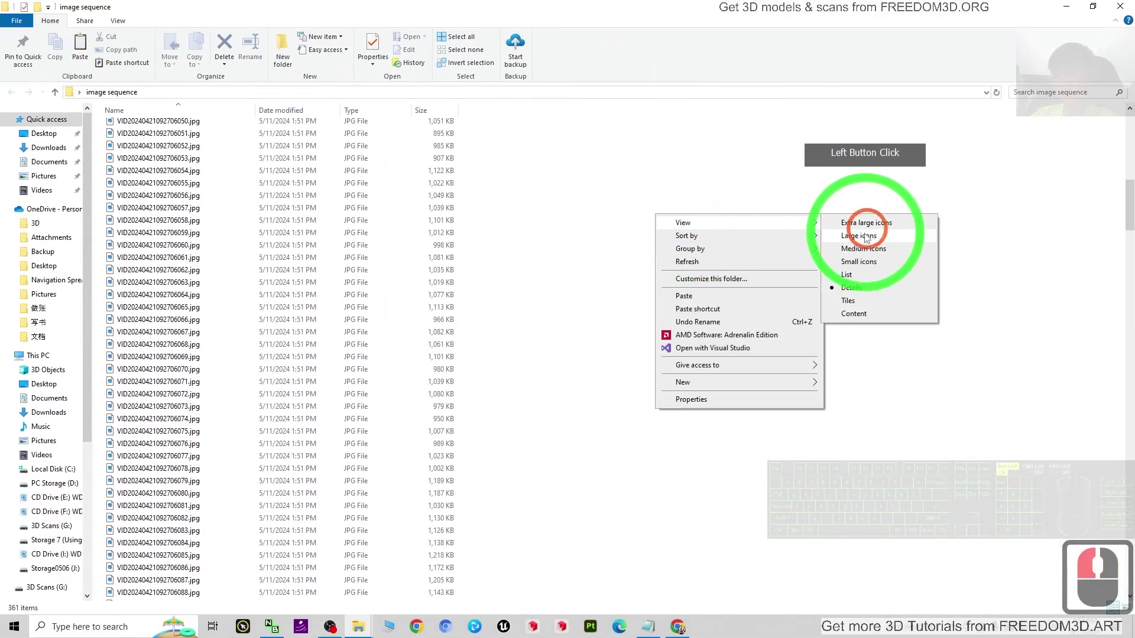
left_click(861, 238)
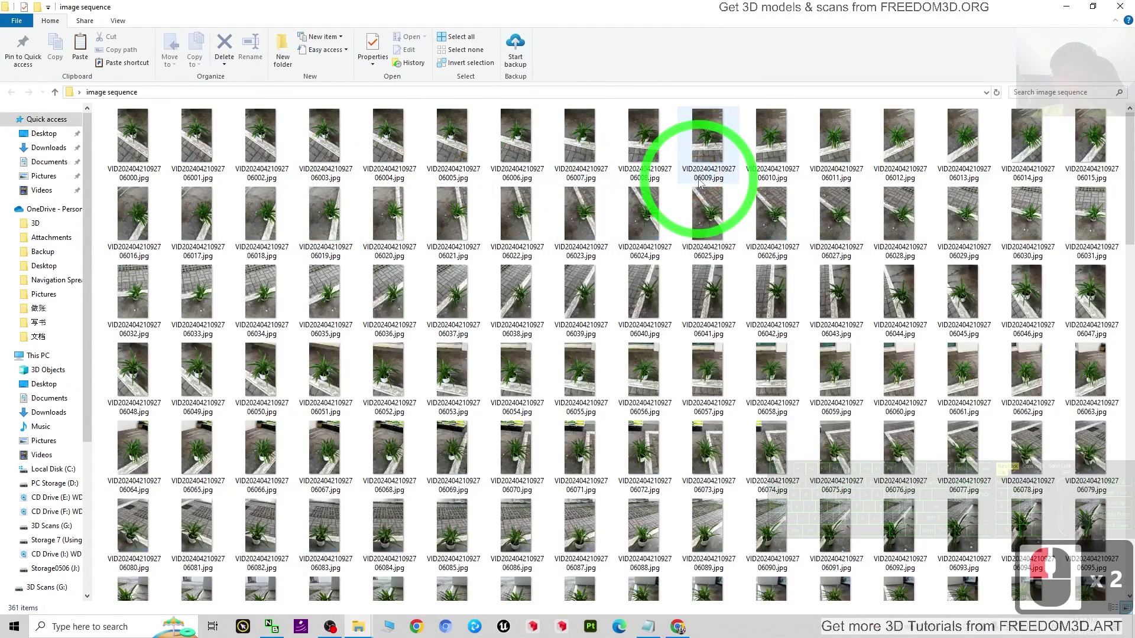
scroll(736, 255, "down", 3)
scroll(778, 350, "down", 4)
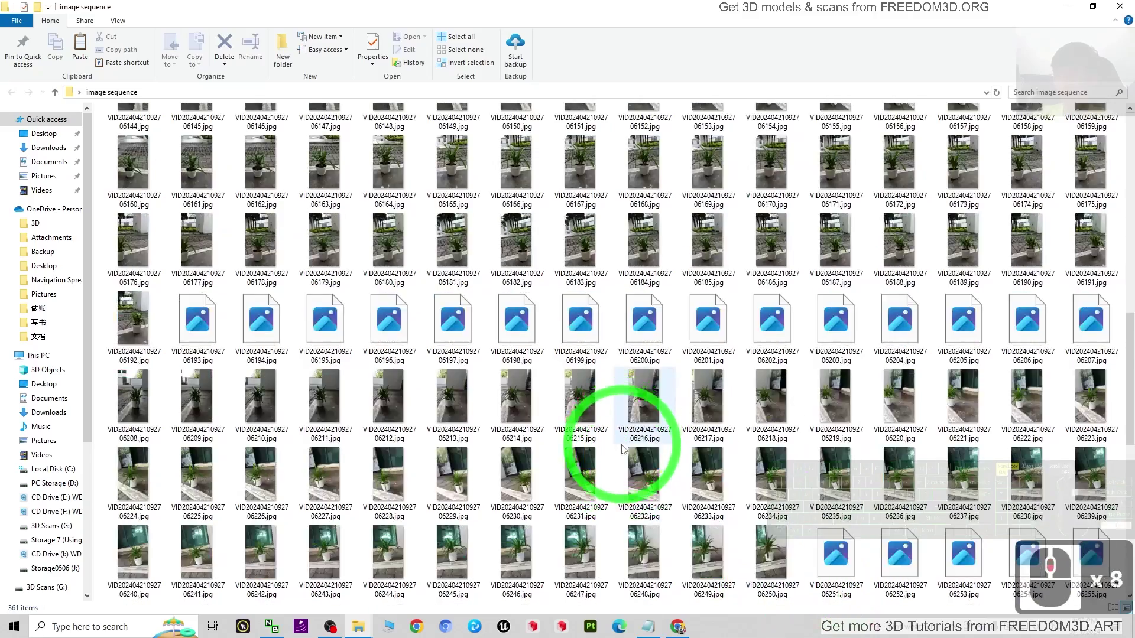
Step: Check frame 06342 full size, select a block of frames, then close the folder
left_click(505, 486)
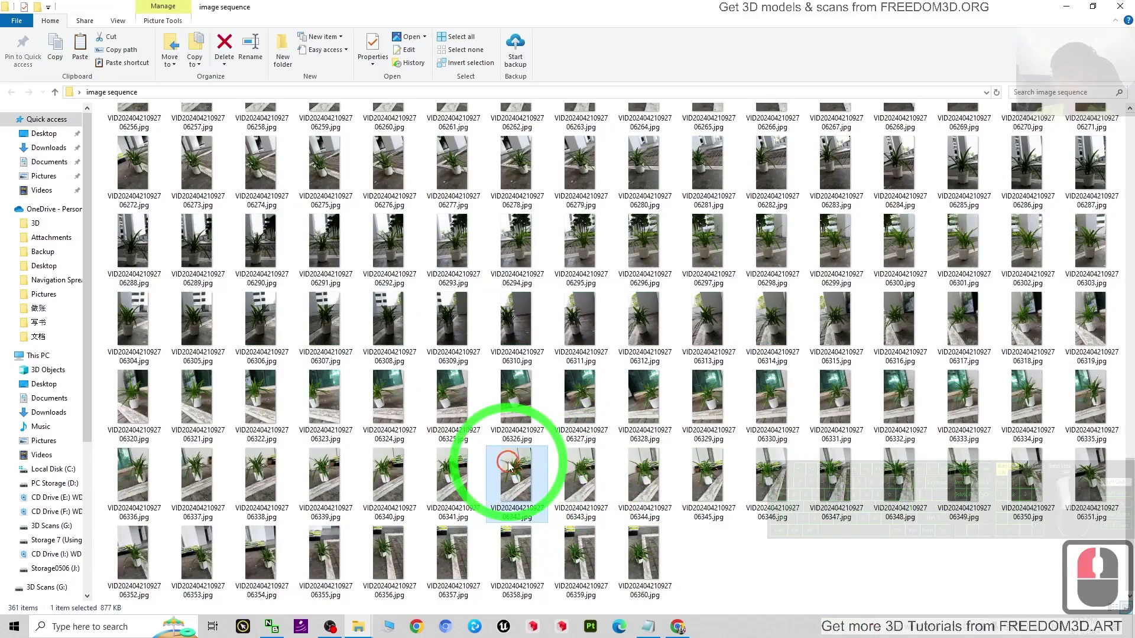
double_click(506, 486)
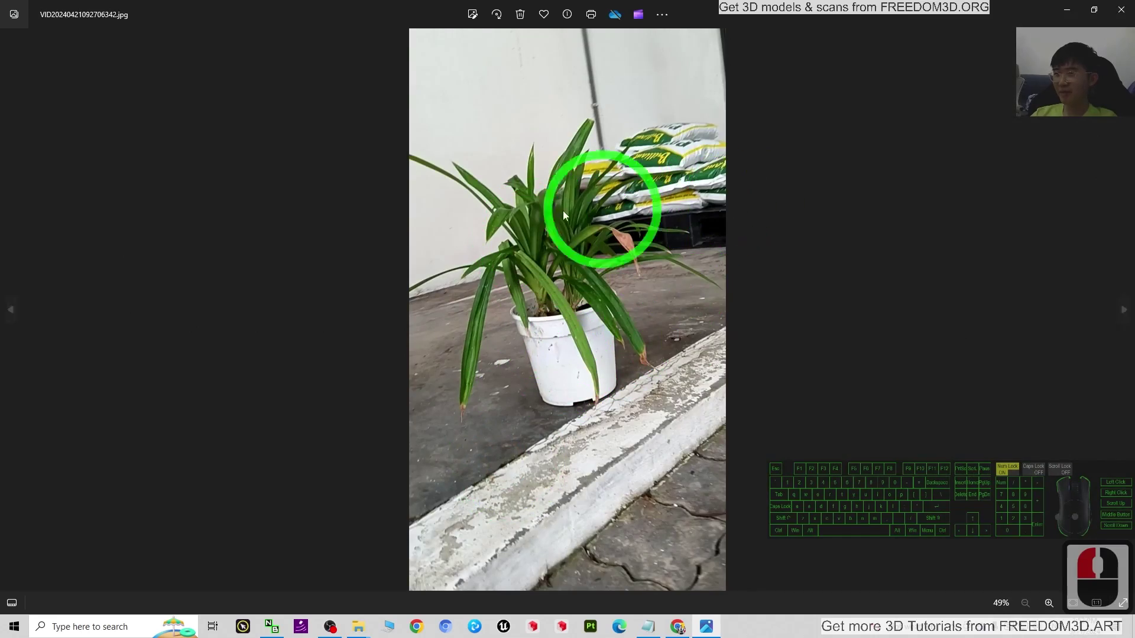
left_click(1118, 16)
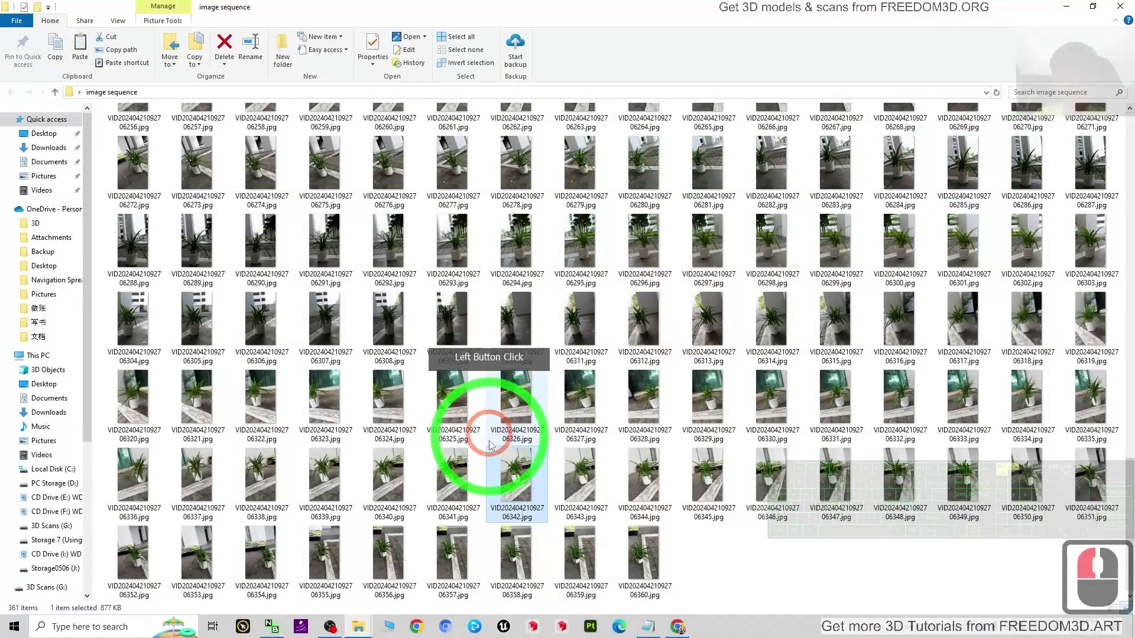
left_click(755, 581)
left_click_drag(1015, 578, 228, 200)
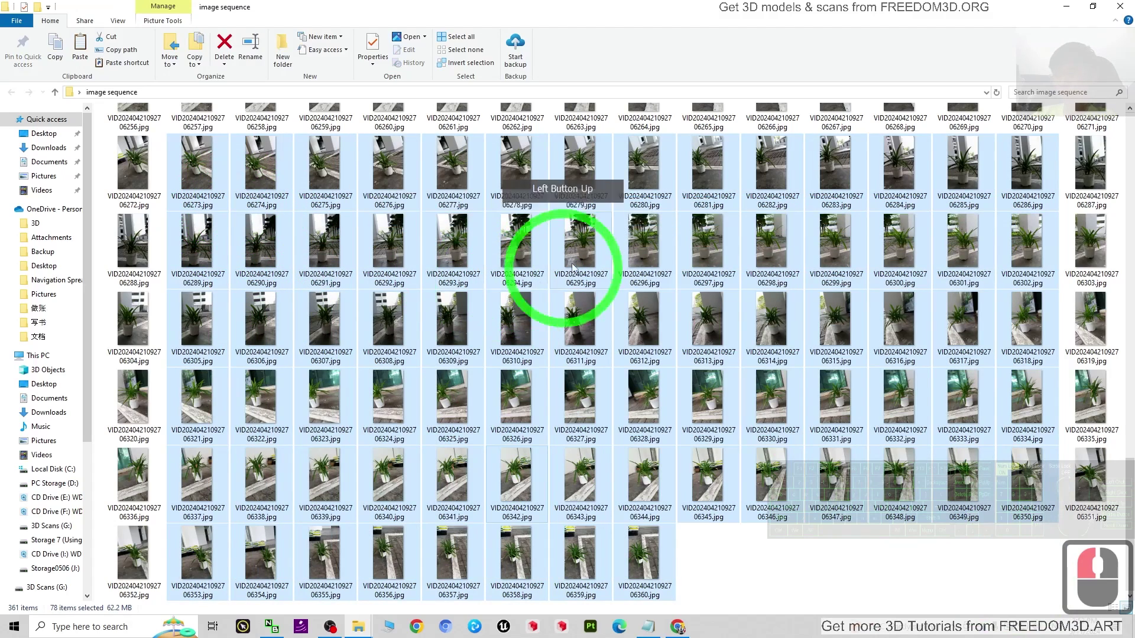
left_click(1118, 7)
left_click(562, 375)
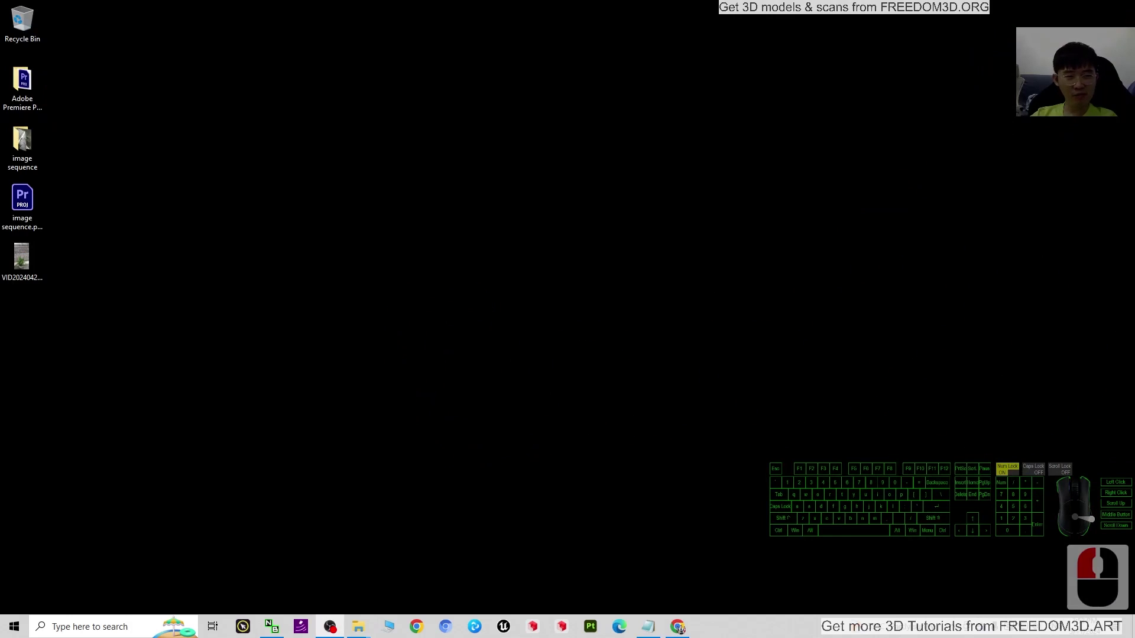
Step: Launch Adobe Substance 3D Sampler by searching 'adobe', closing the stray image sequence folder
left_click(107, 628)
type("adobe")
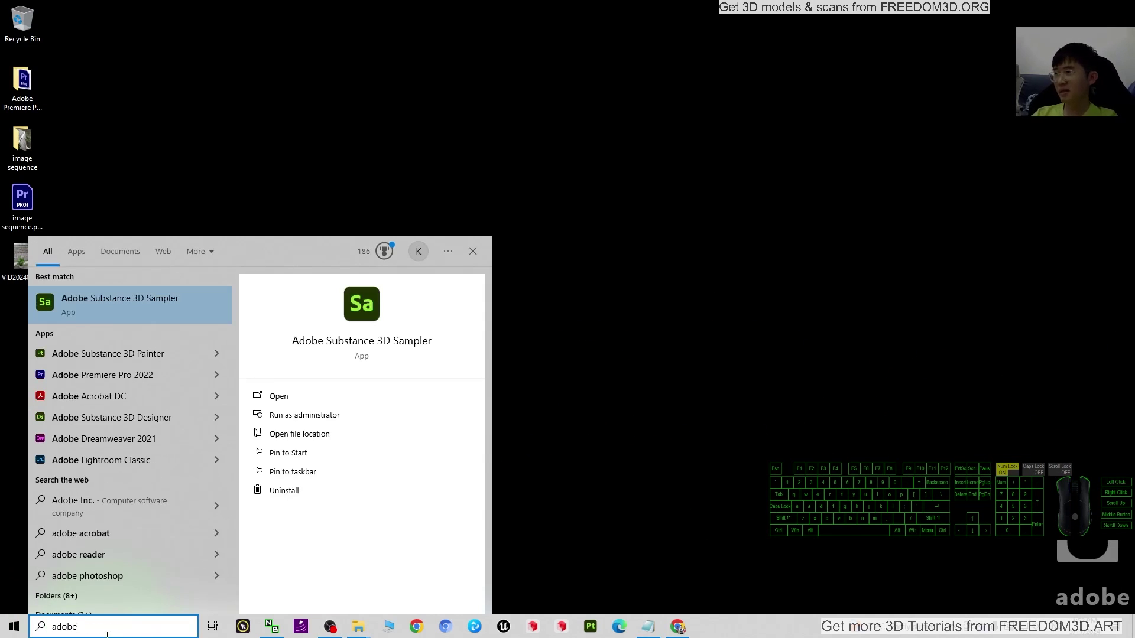
left_click(109, 310)
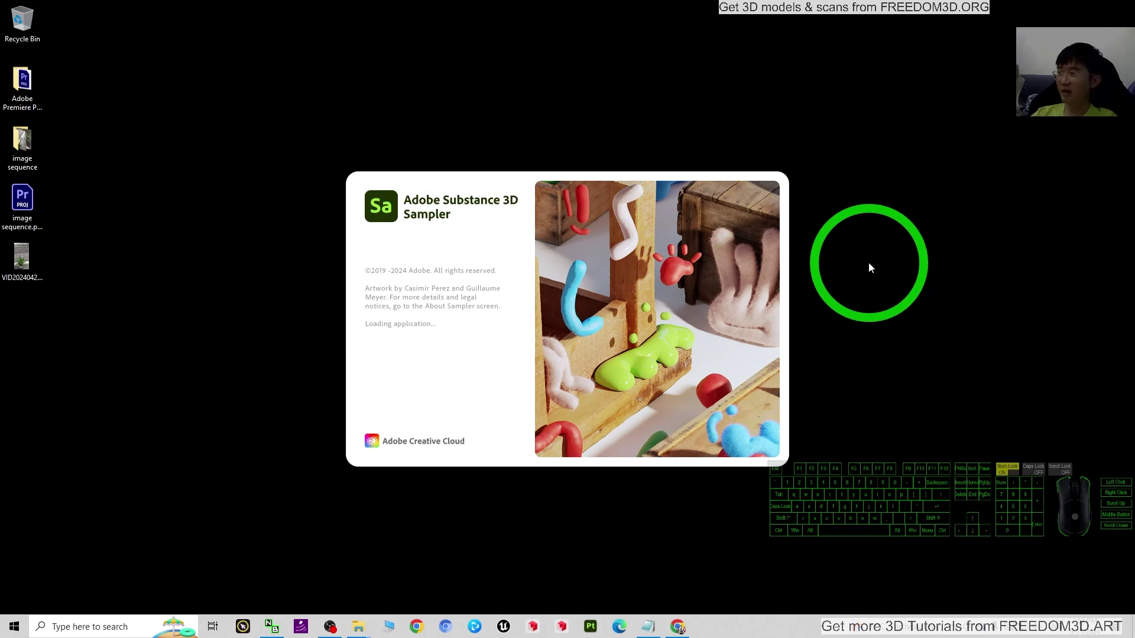
double_click(20, 163)
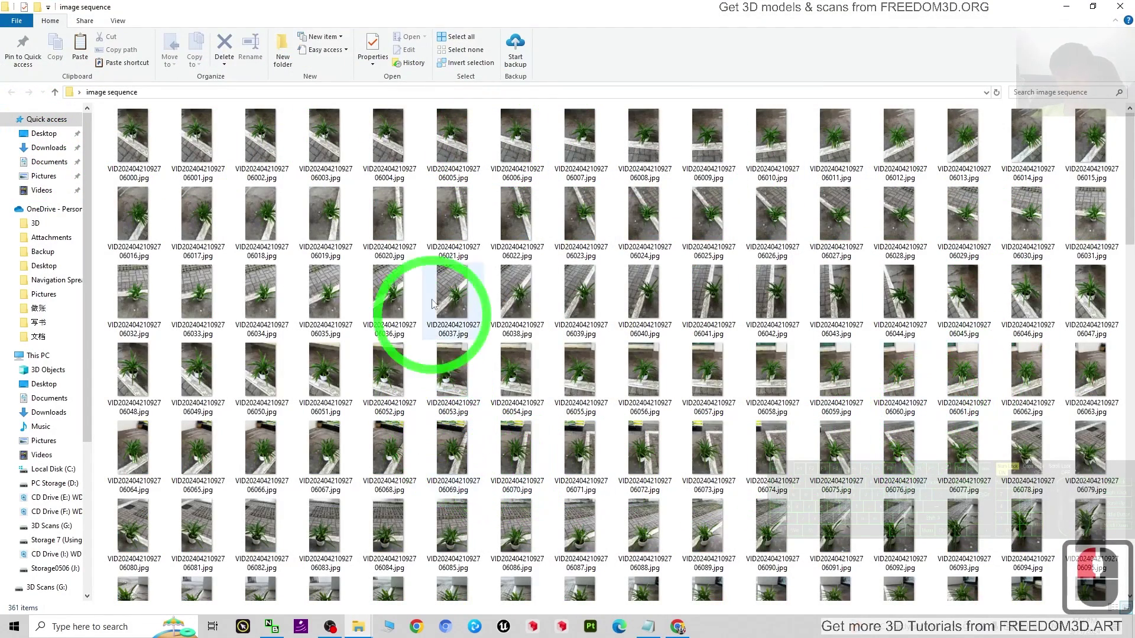
left_click(1129, 9)
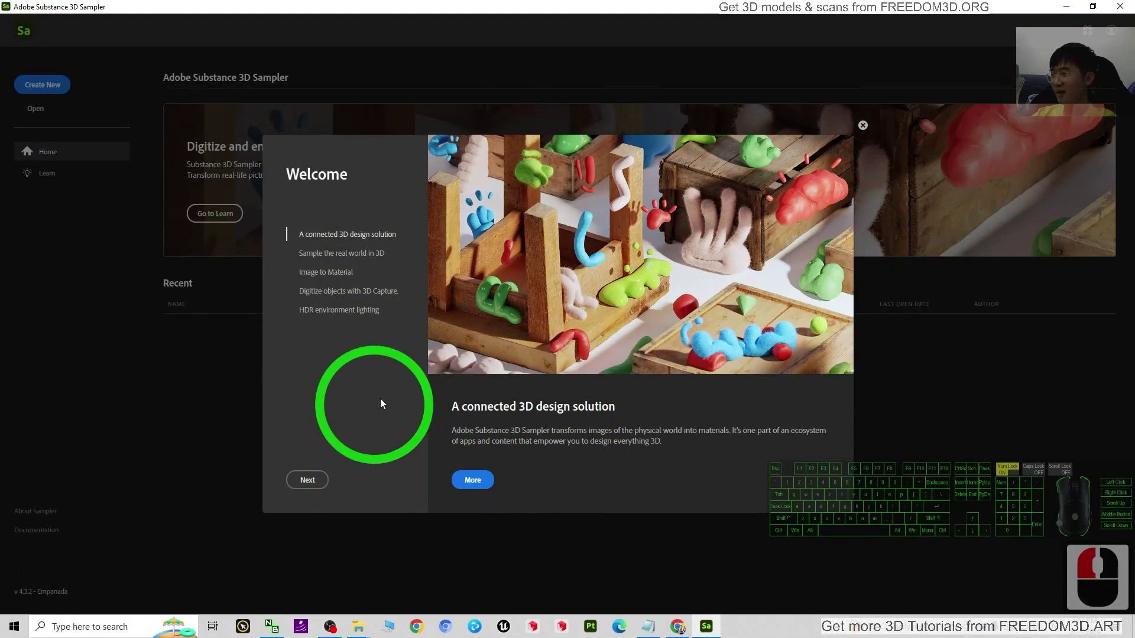
Step: Dismiss the Sampler welcome tour to reach the Home page
left_click(862, 126)
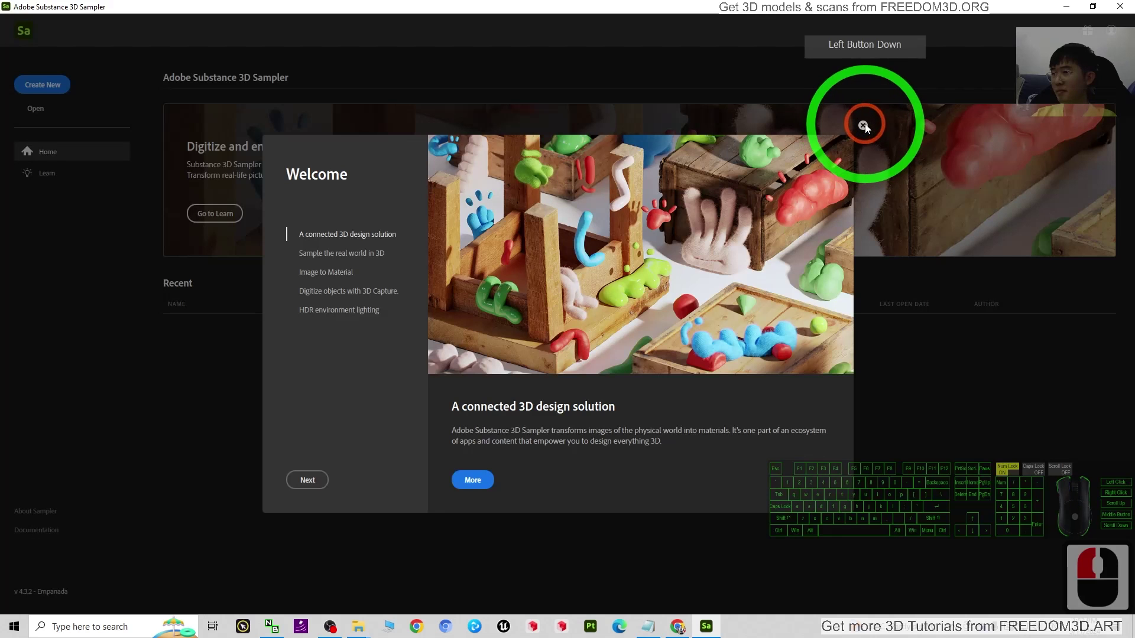
left_click(863, 126)
left_click(471, 480)
left_click(973, 436)
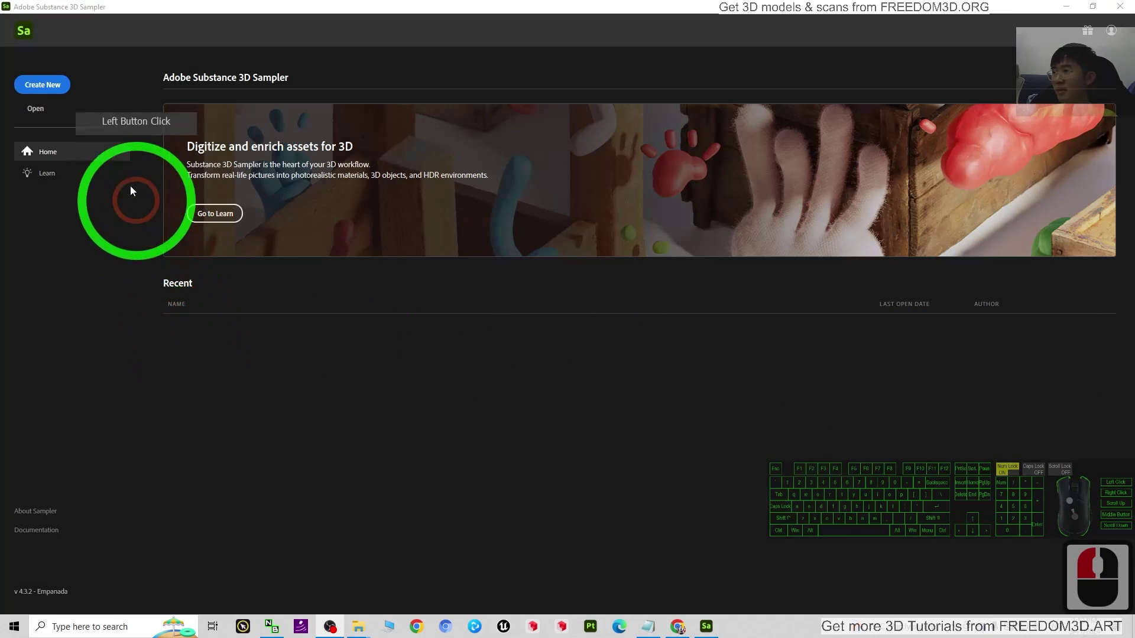
Step: Create a new project, choose Get content > 3D Capture (beta), and minimize the main window
left_click(52, 88)
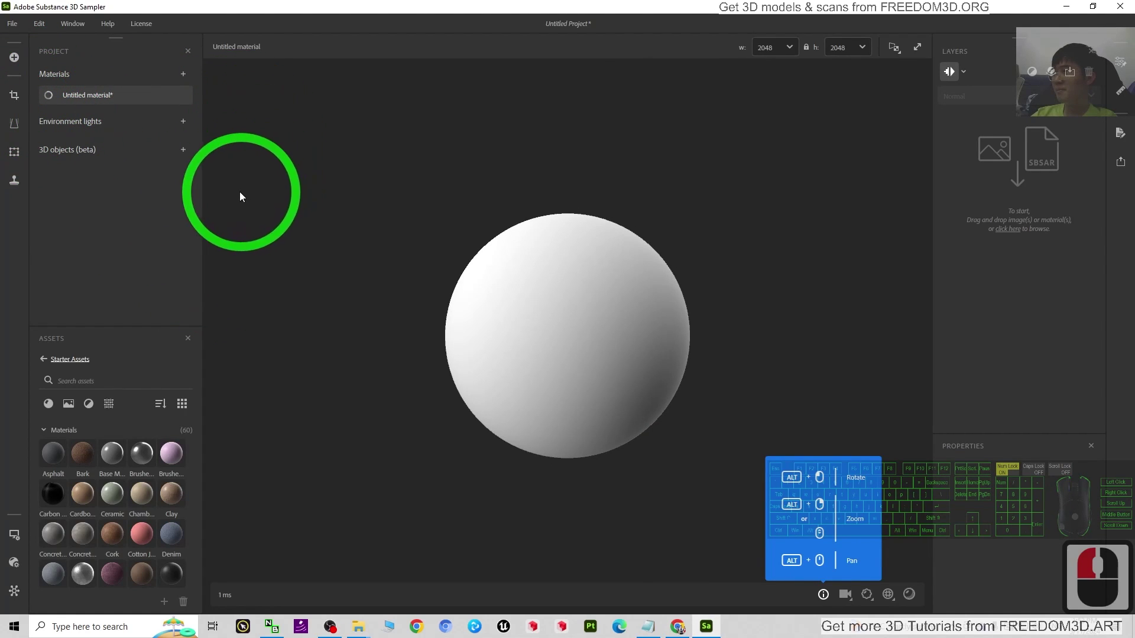
left_click(14, 58)
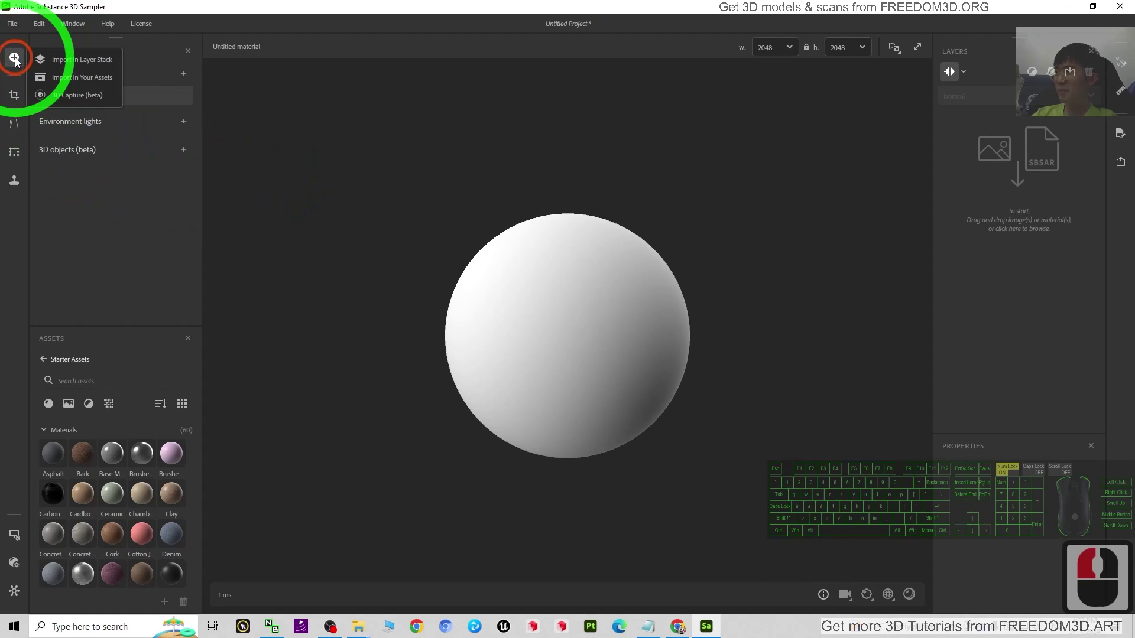
left_click(62, 97)
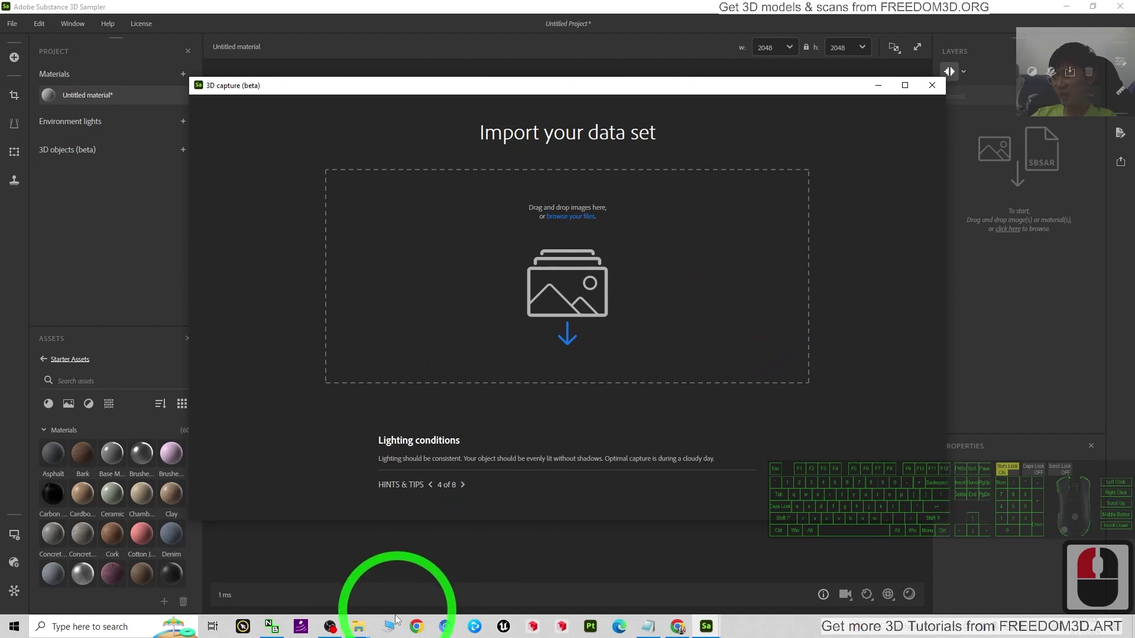
left_click(359, 626)
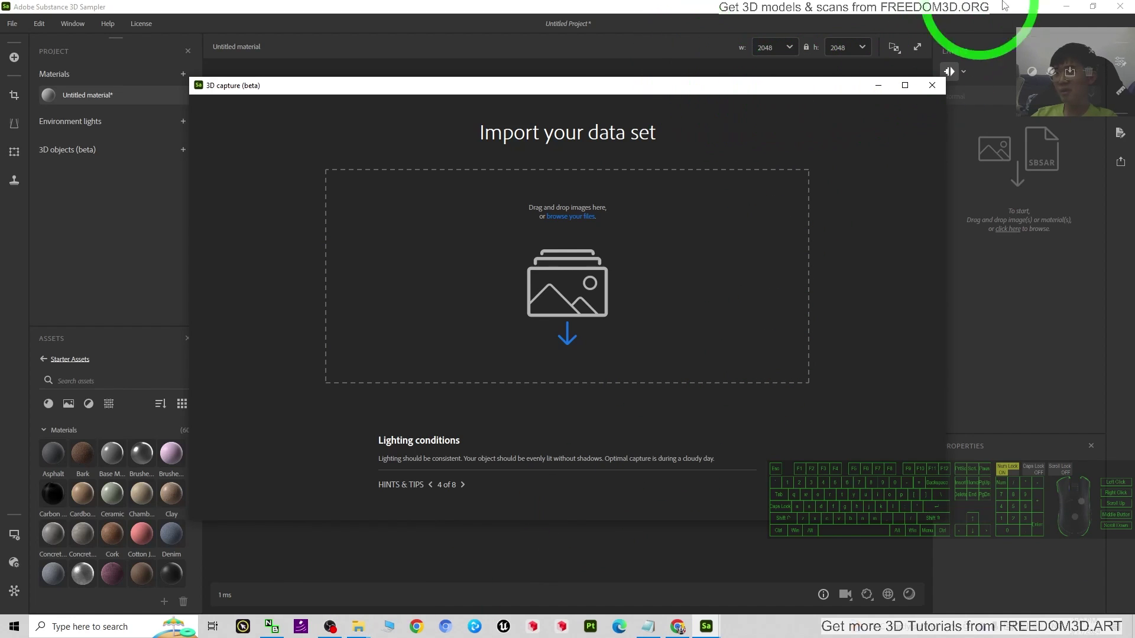
left_click(1066, 6)
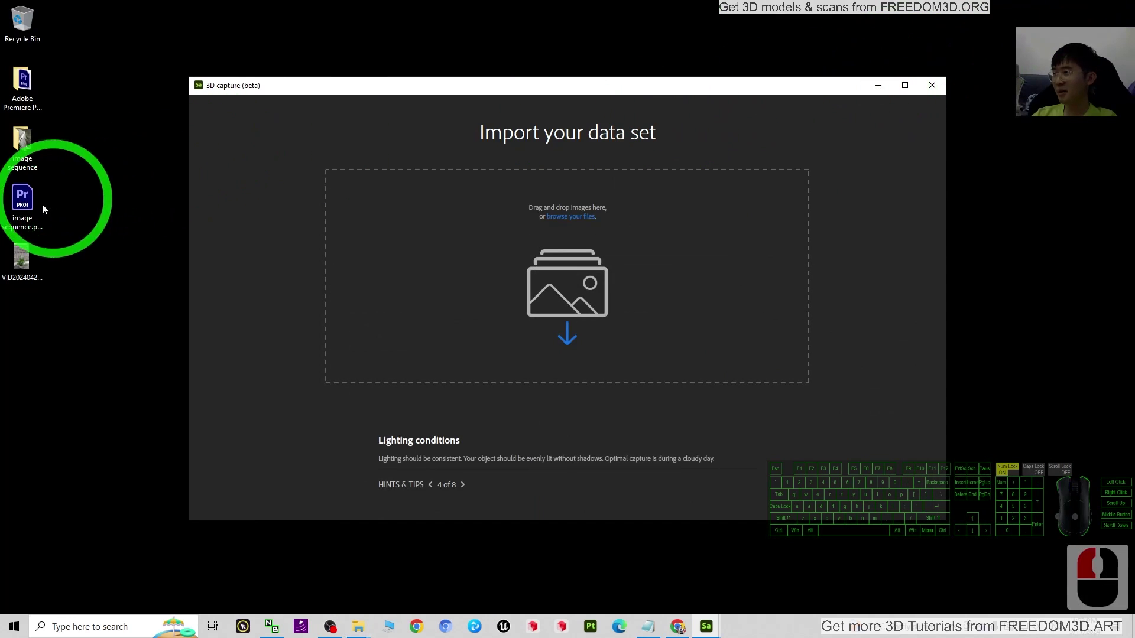
Step: Select all 361 plant frames in the image folder and drop them into the data set import area
double_click(21, 146)
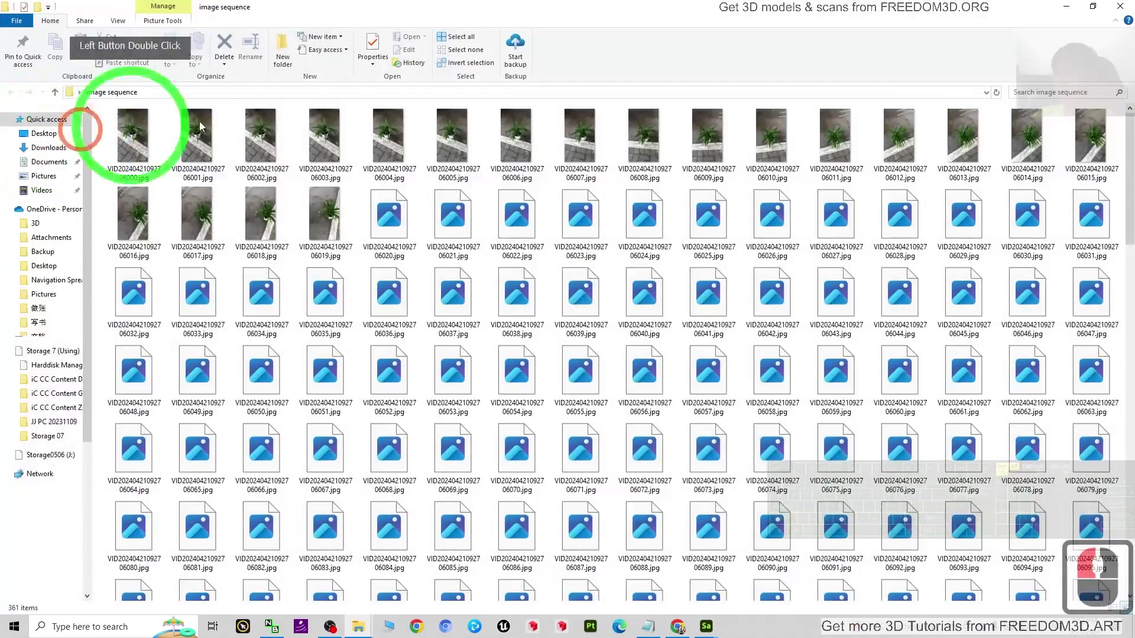
left_click_drag(650, 7, 215, 94)
left_click(320, 266)
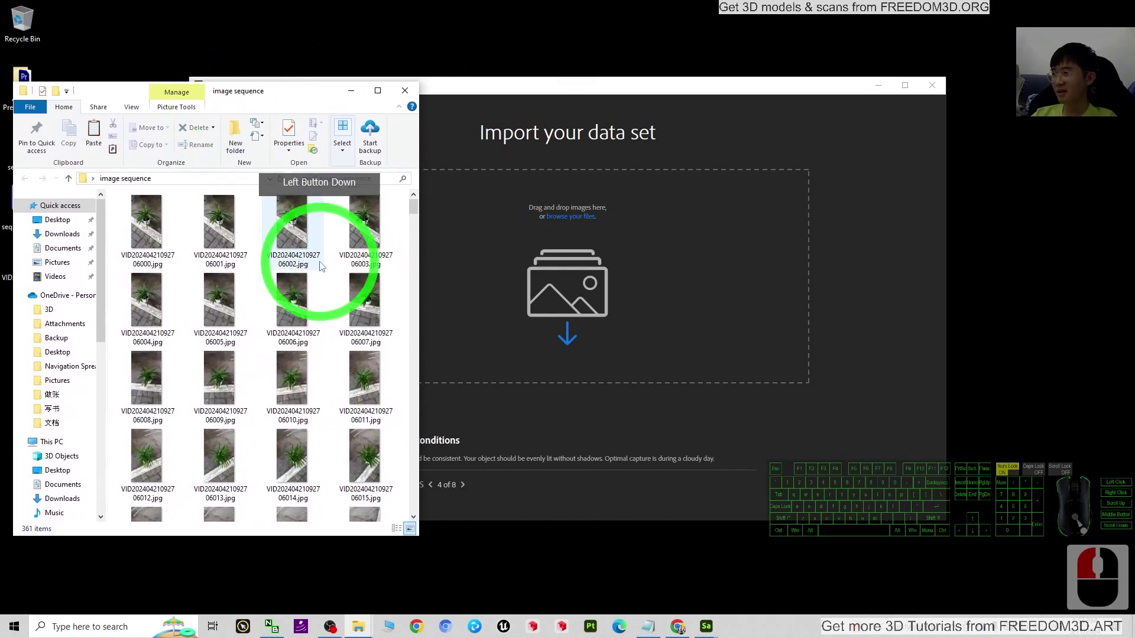
left_click(149, 234)
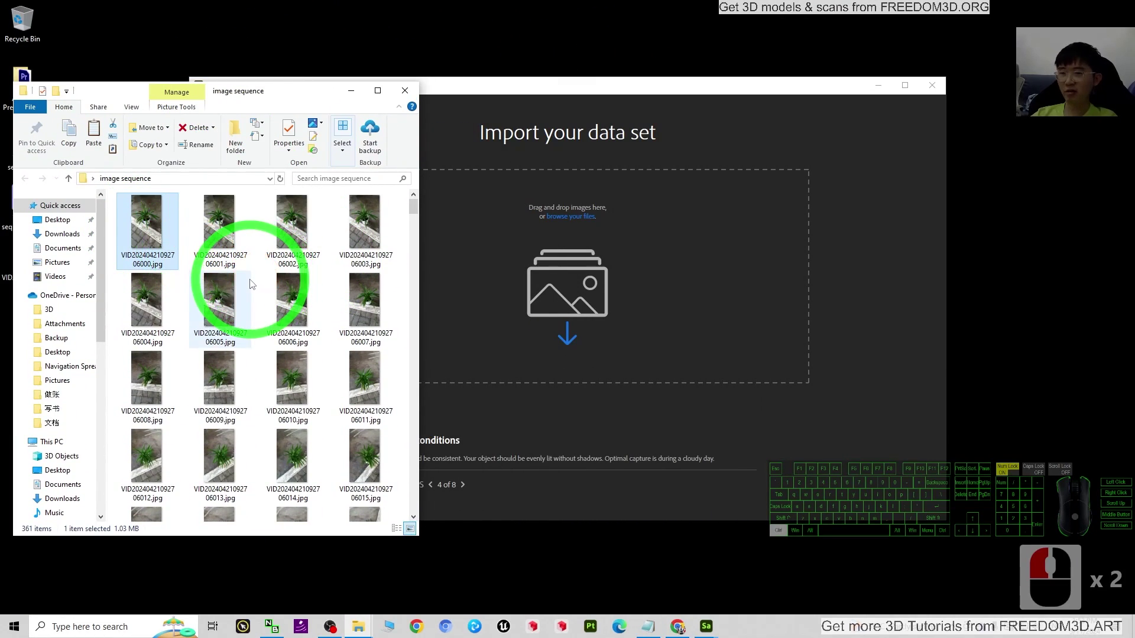
key("ctrl+a")
left_click_drag(368, 234, 604, 260)
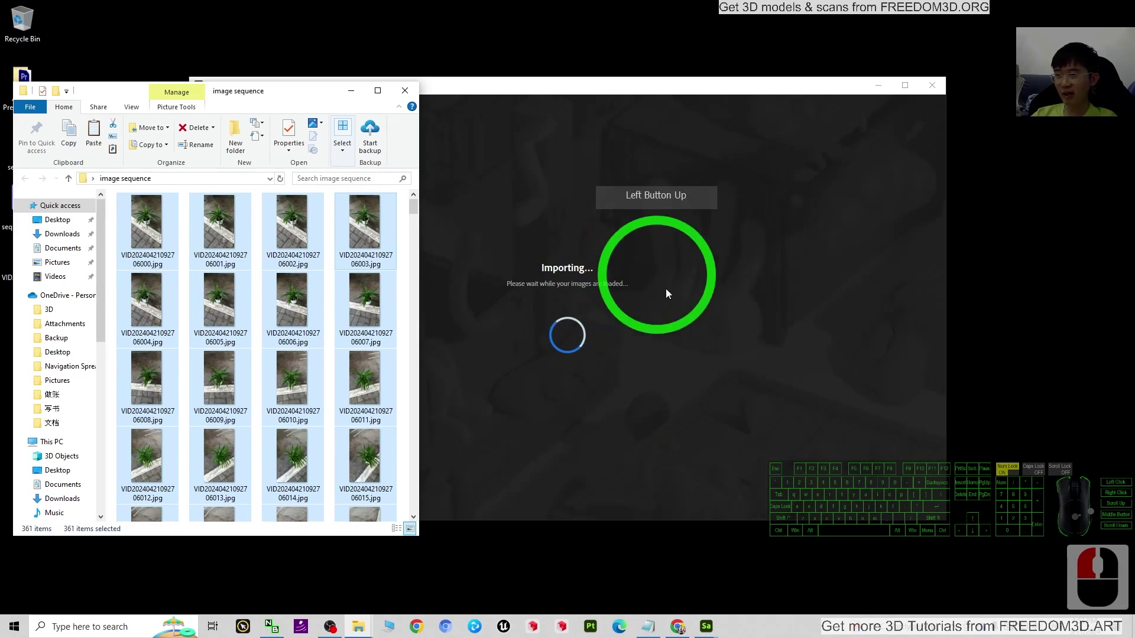
Step: Close the image sequence folder and submit the photo set for alignment
left_click(474, 95)
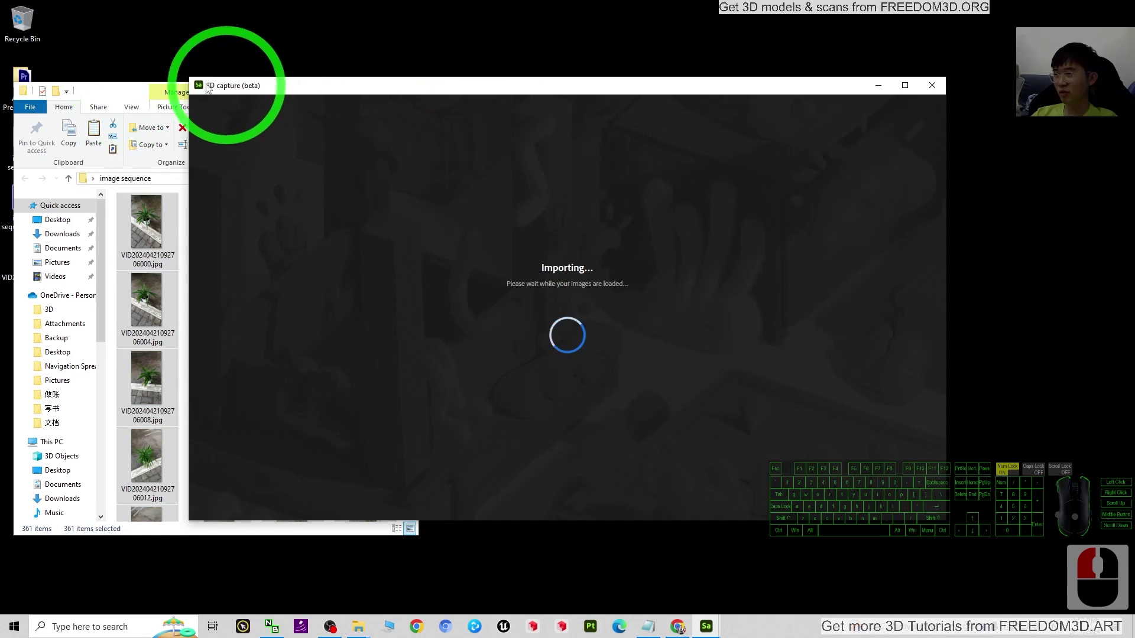
left_click(114, 89)
left_click(353, 95)
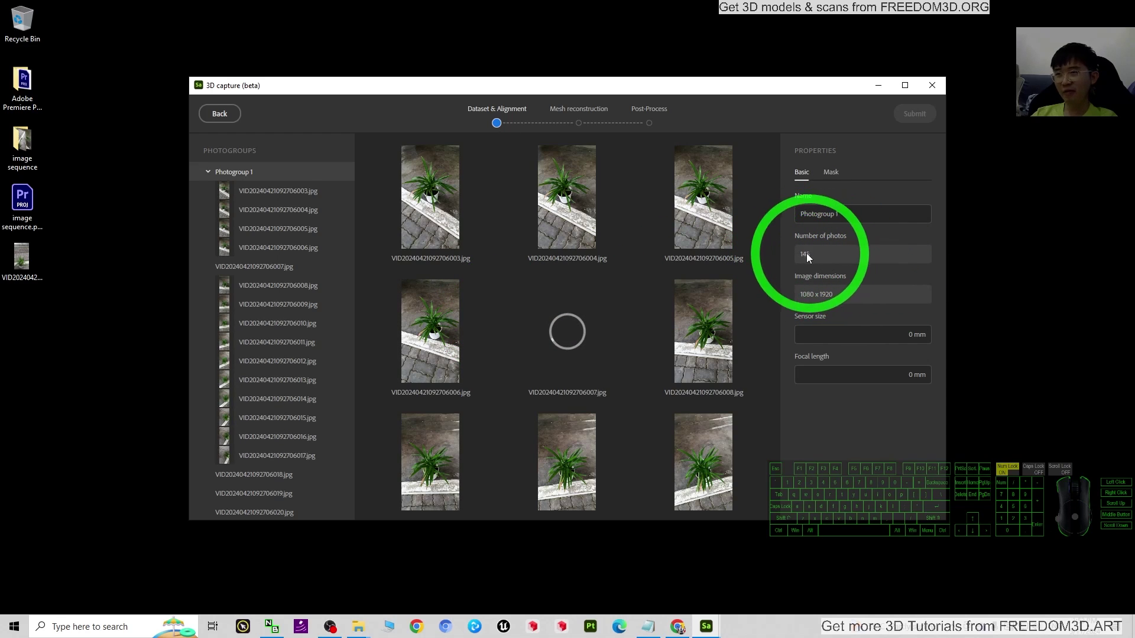
double_click(22, 142)
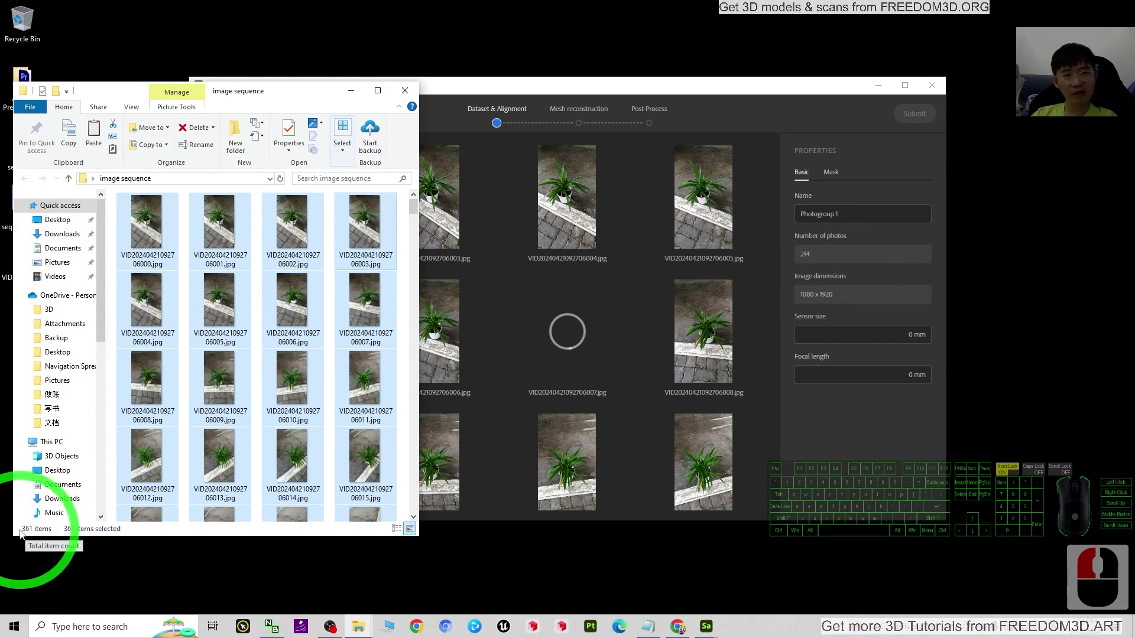
mouse_move(643, 347)
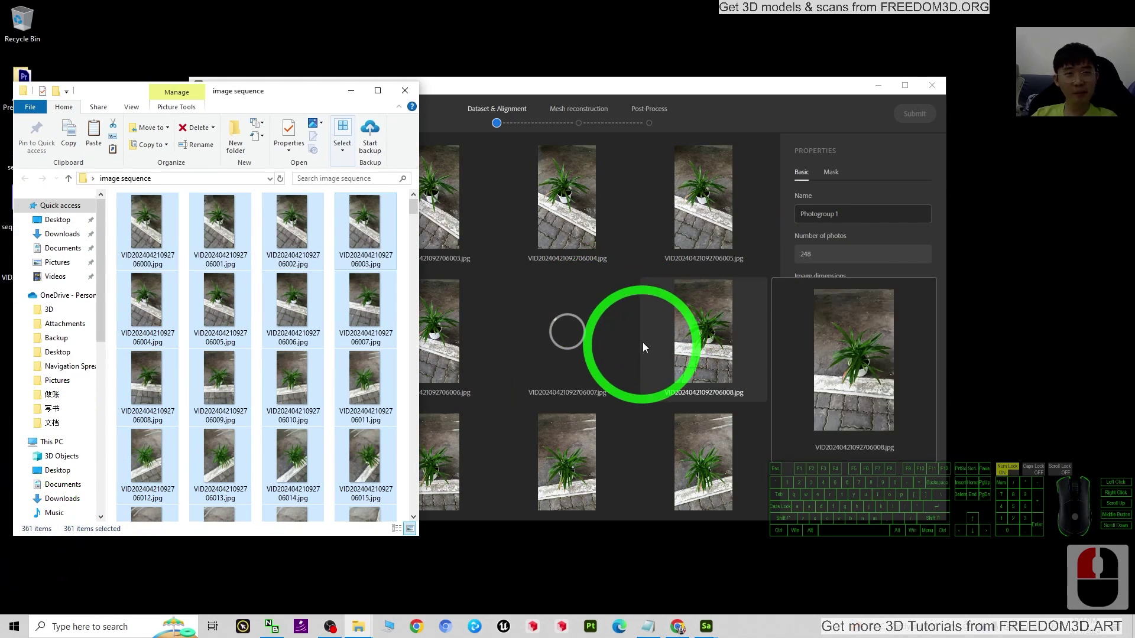
left_click(545, 95)
left_click_drag(546, 95, 576, 100)
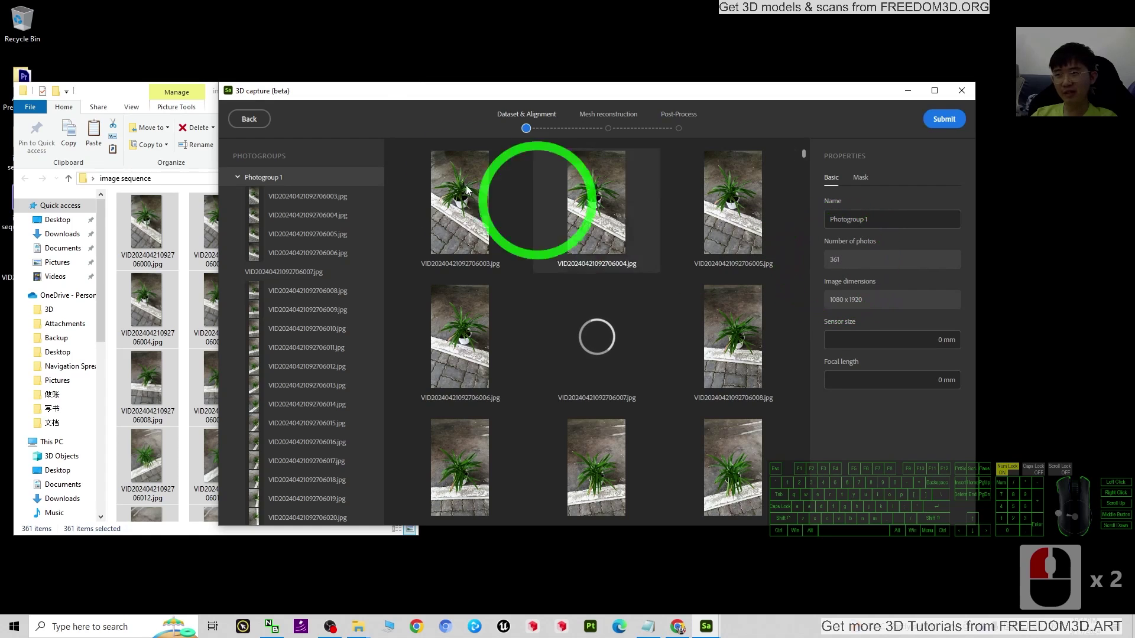
left_click(177, 92)
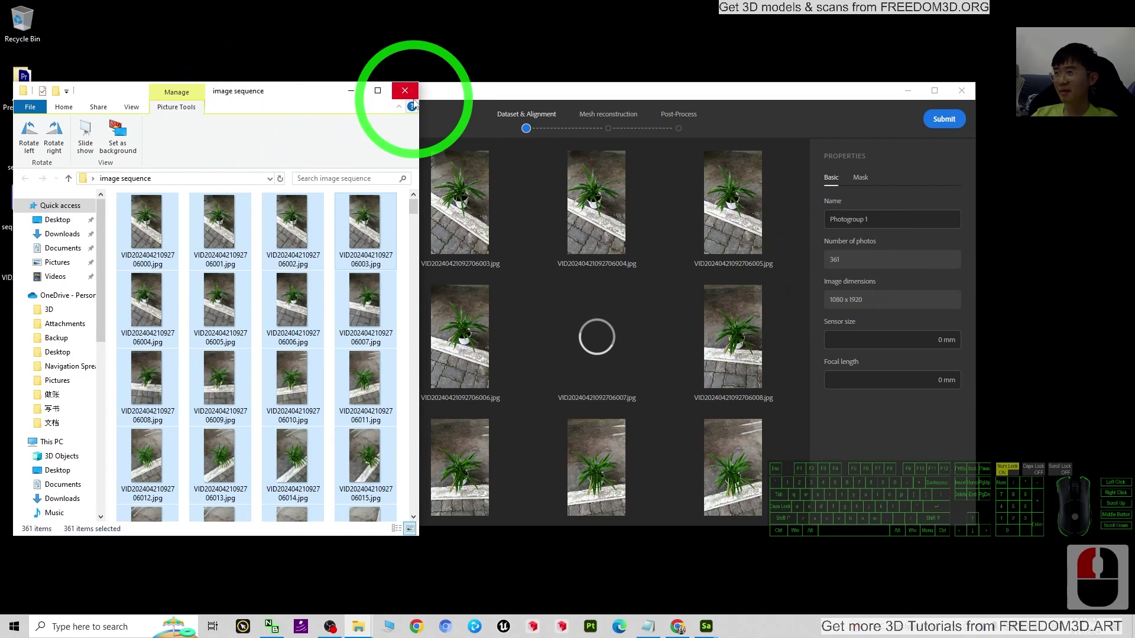
left_click(414, 99)
left_click(945, 127)
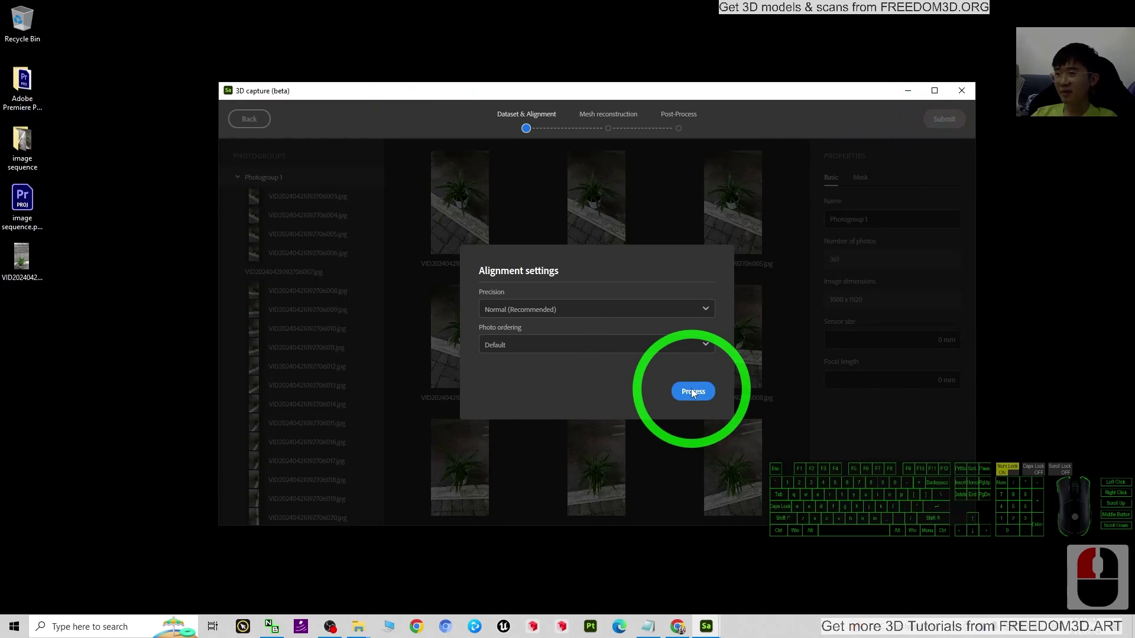
Step: Process the alignment at Normal (Recommended) precision with Default ordering, then bring up the taskbar menu for Task Manager
left_click(693, 392)
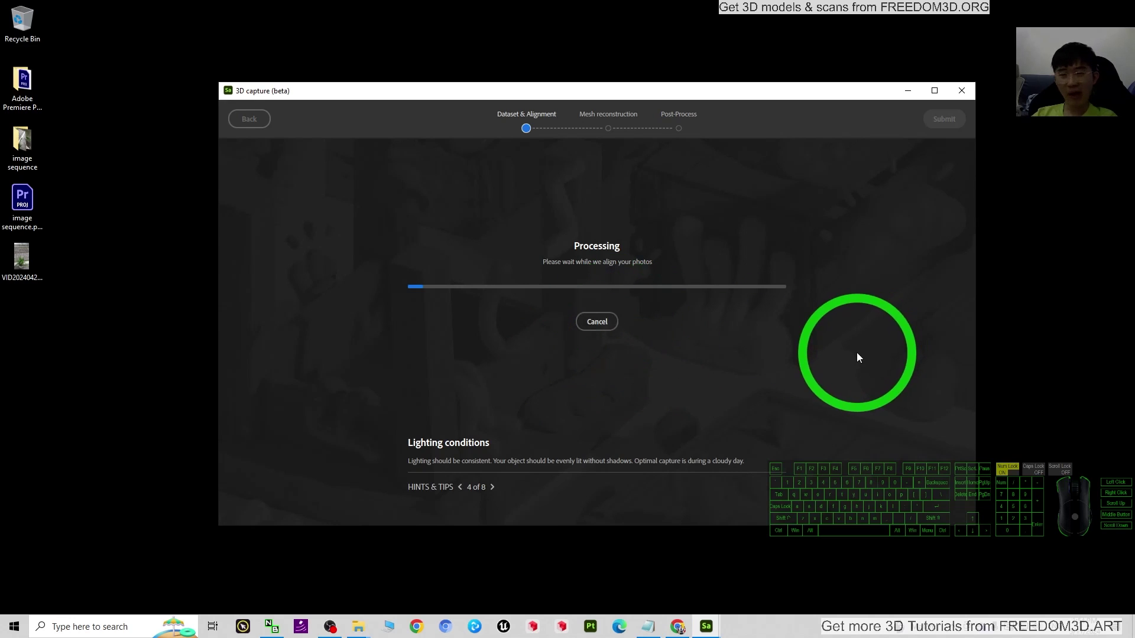
right_click(775, 625)
Step: Check GPU load in Task Manager, then move it aside and minimise it
left_click(824, 563)
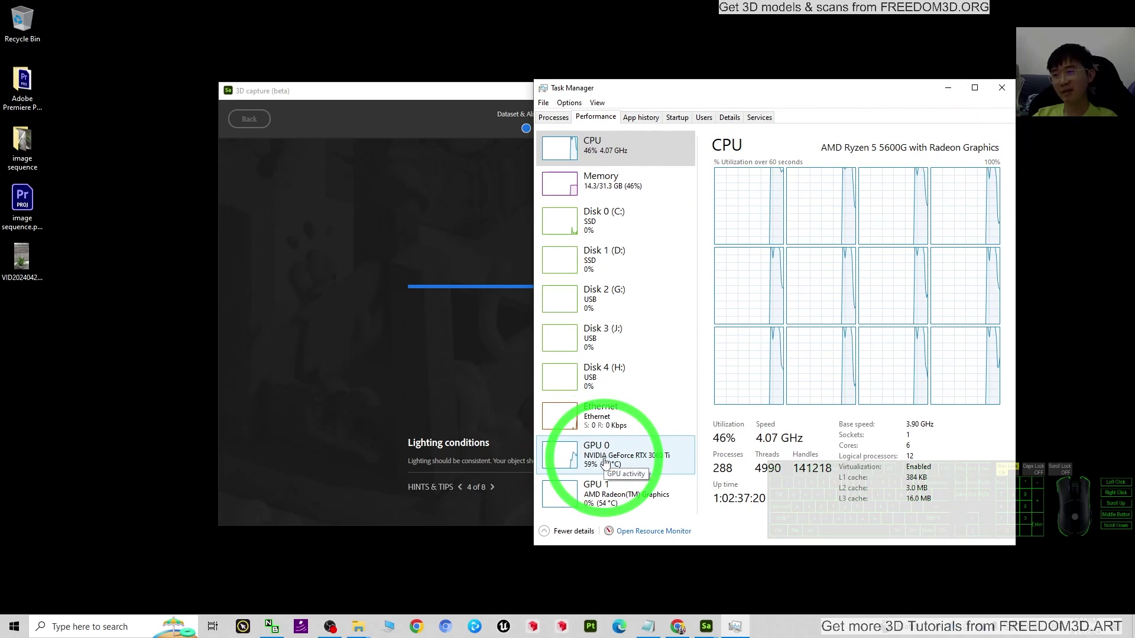
left_click(605, 462)
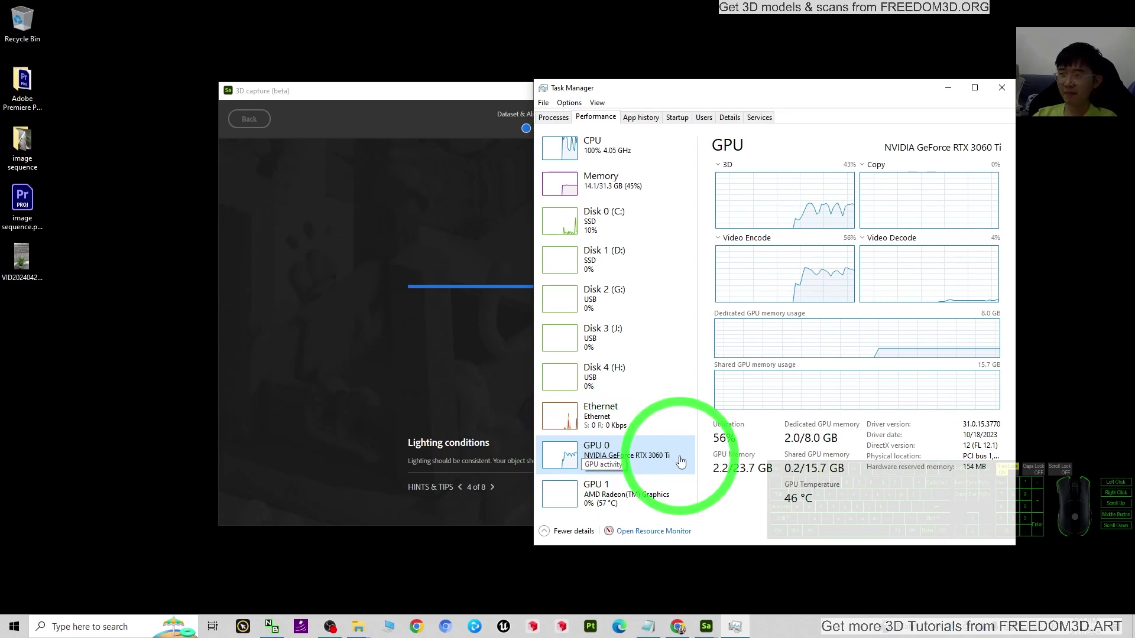
left_click_drag(858, 92, 313, 106)
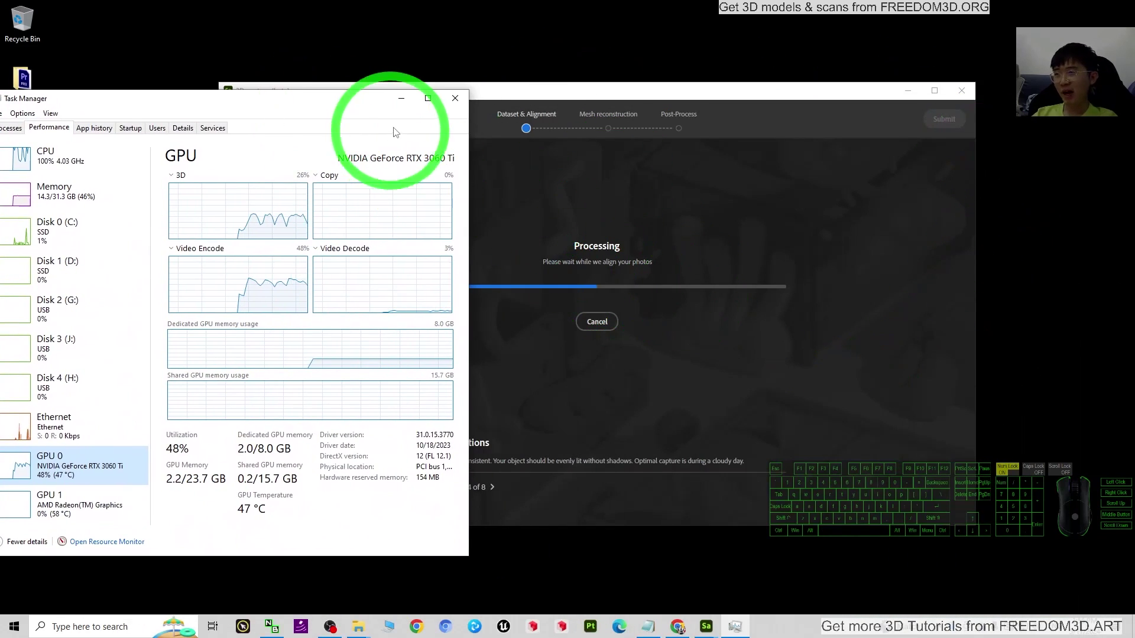
left_click(401, 101)
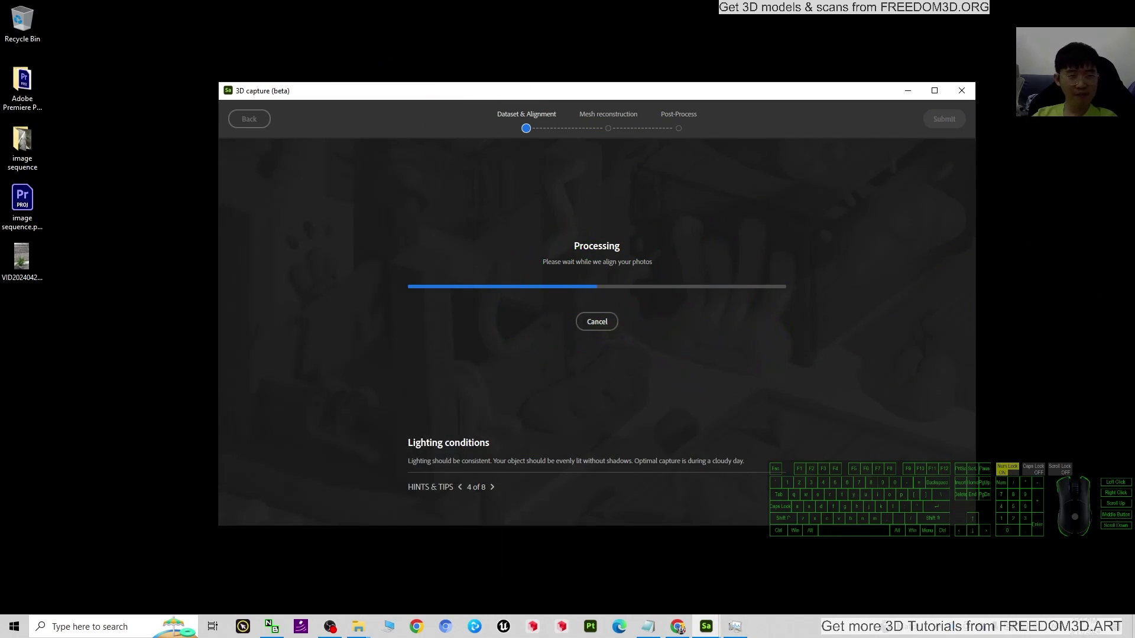
Step: Wait for Dataset & Alignment to finish until the Mesh reconstruction page lists the aligned cameras
left_click(1097, 576)
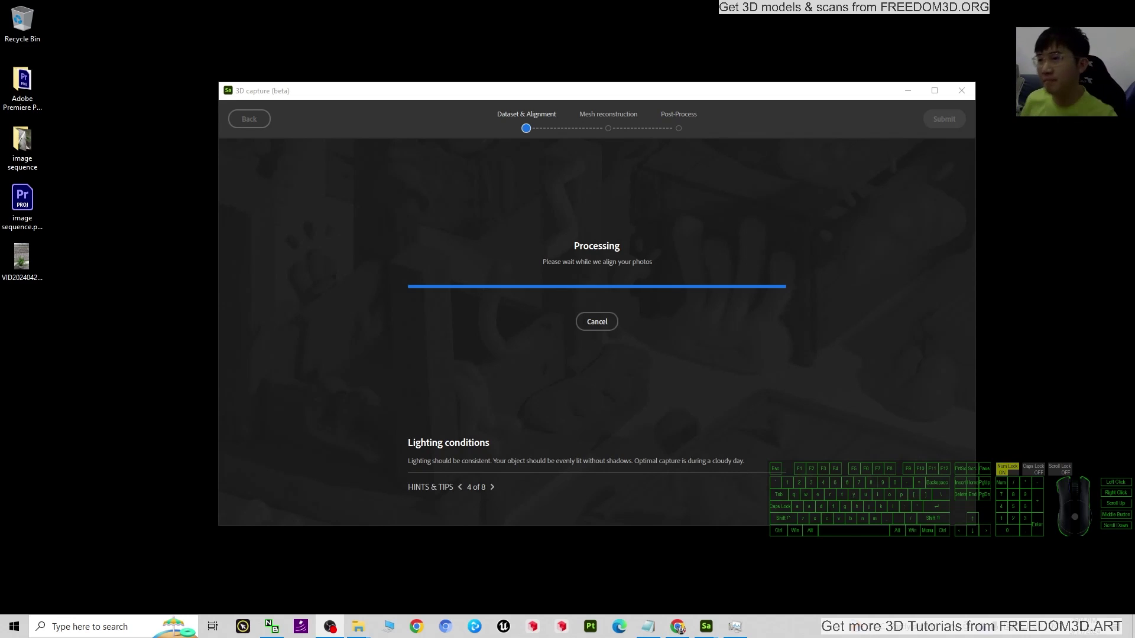
left_click(1079, 367)
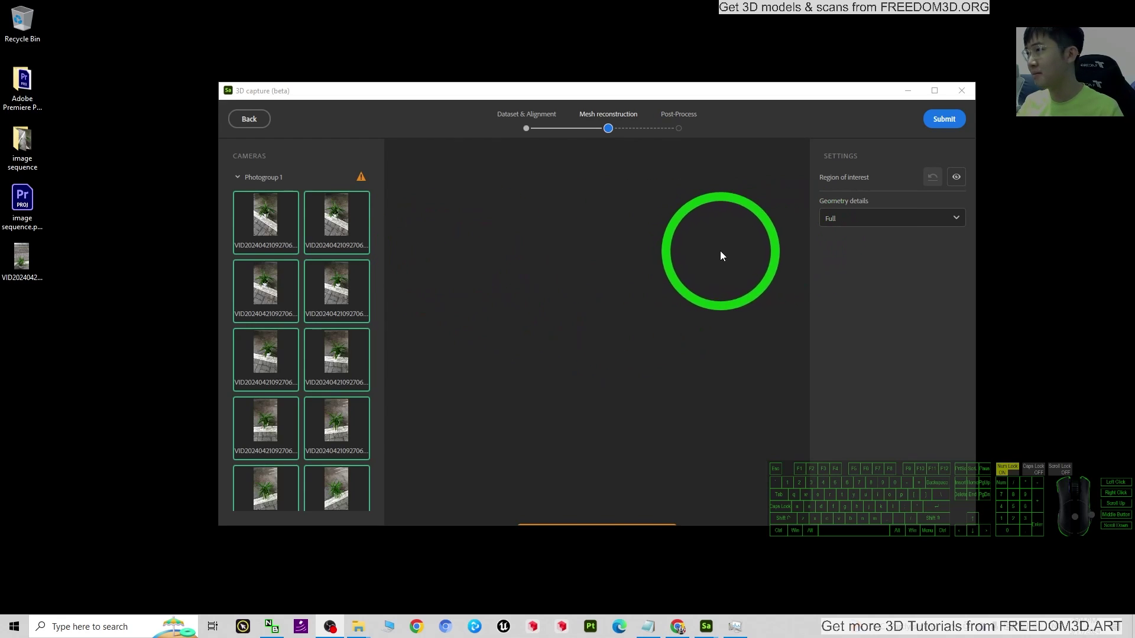
Step: Zoom into the point cloud and maximise the 3D capture window
scroll(682, 366, "up", 5)
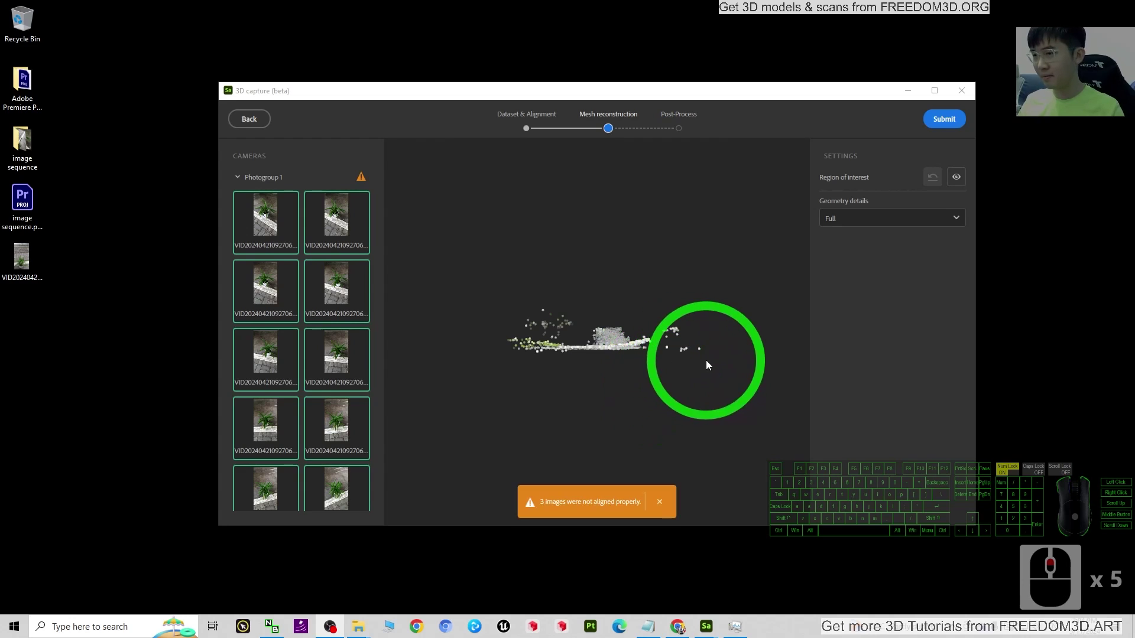
middle_click_drag(724, 377, 720, 402)
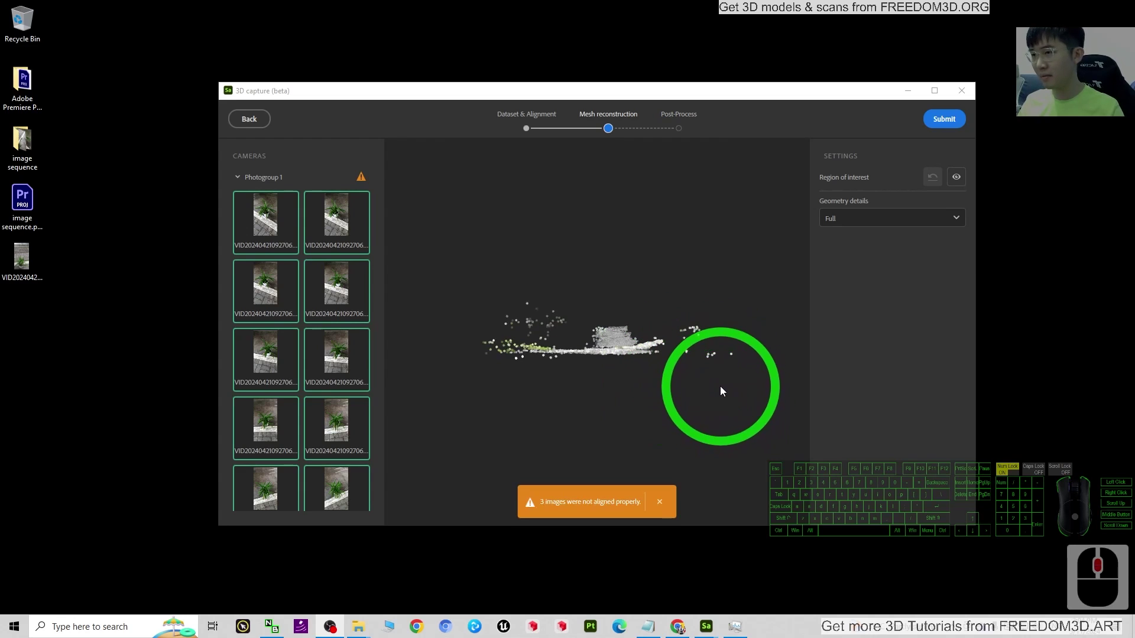
scroll(718, 383, "up", 3)
scroll(718, 388, "up", 3)
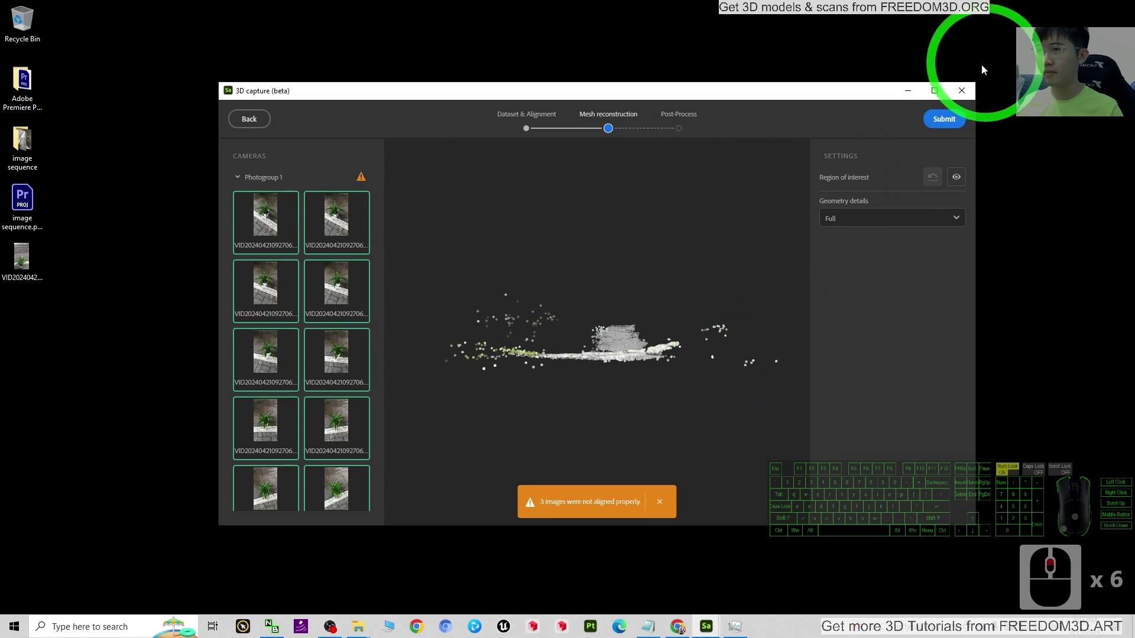
left_click(934, 92)
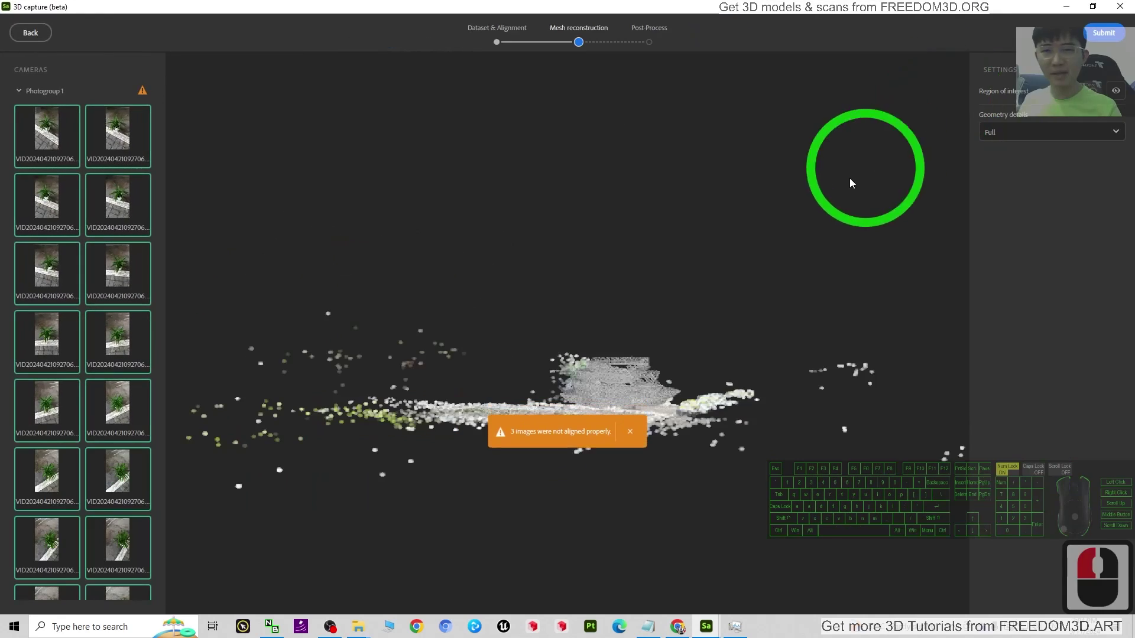
Step: Orbit and zoom to inspect the sparse point cloud and camera ring from top and front
left_click_drag(759, 325, 766, 367)
scroll(774, 348, "up", 10)
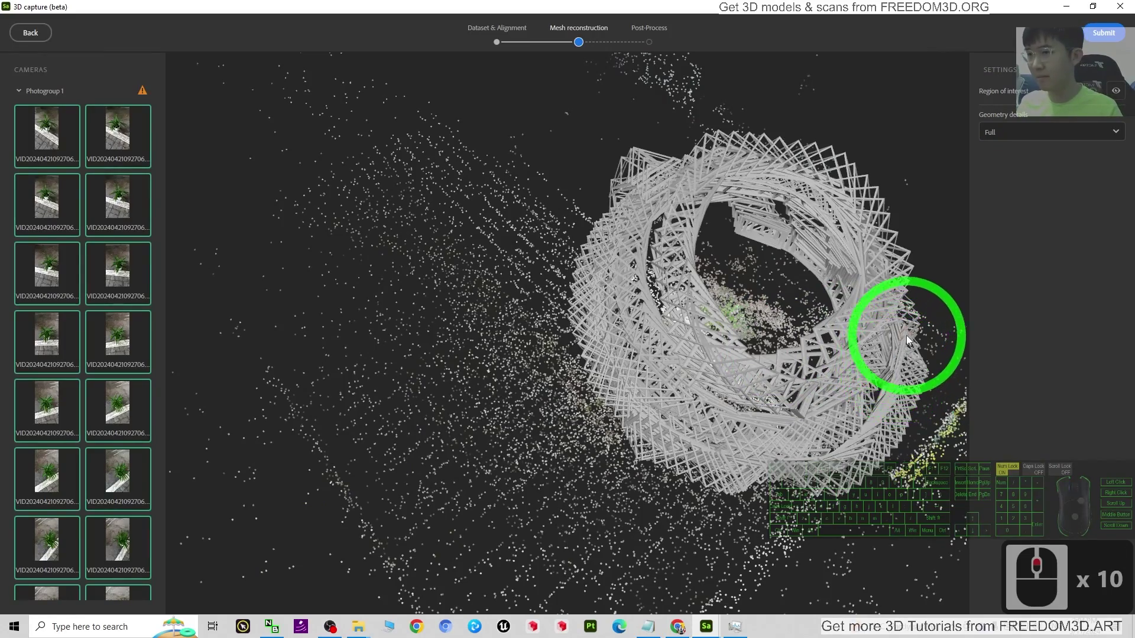
left_click_drag(904, 342, 608, 400)
scroll(608, 379, "up", 3)
scroll(585, 349, "down", 7)
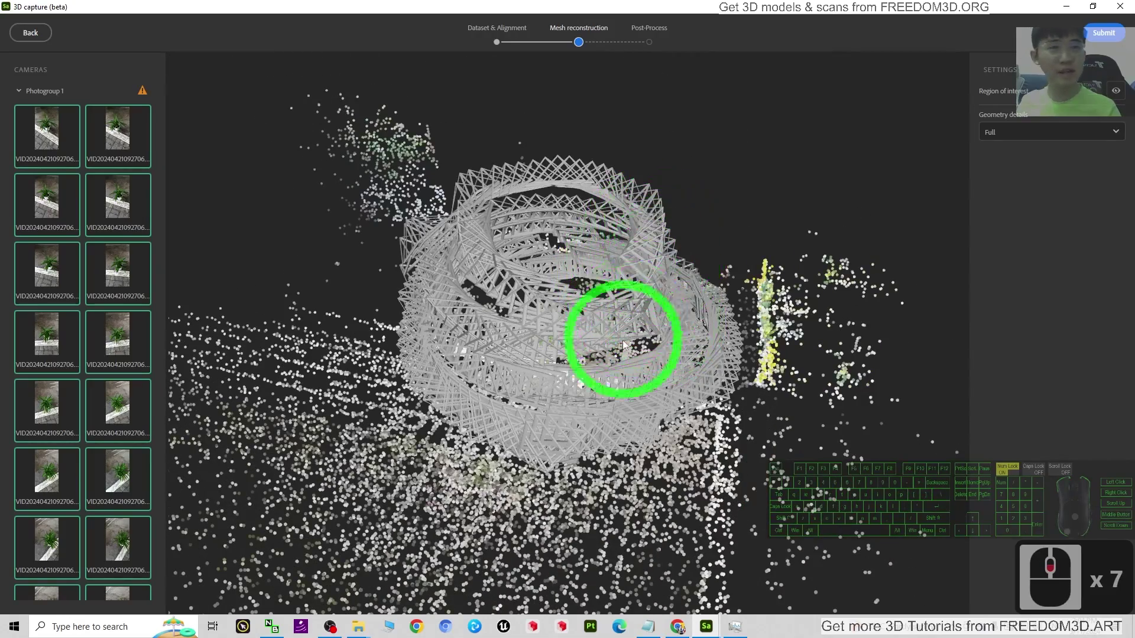
left_click_drag(757, 534, 778, 518)
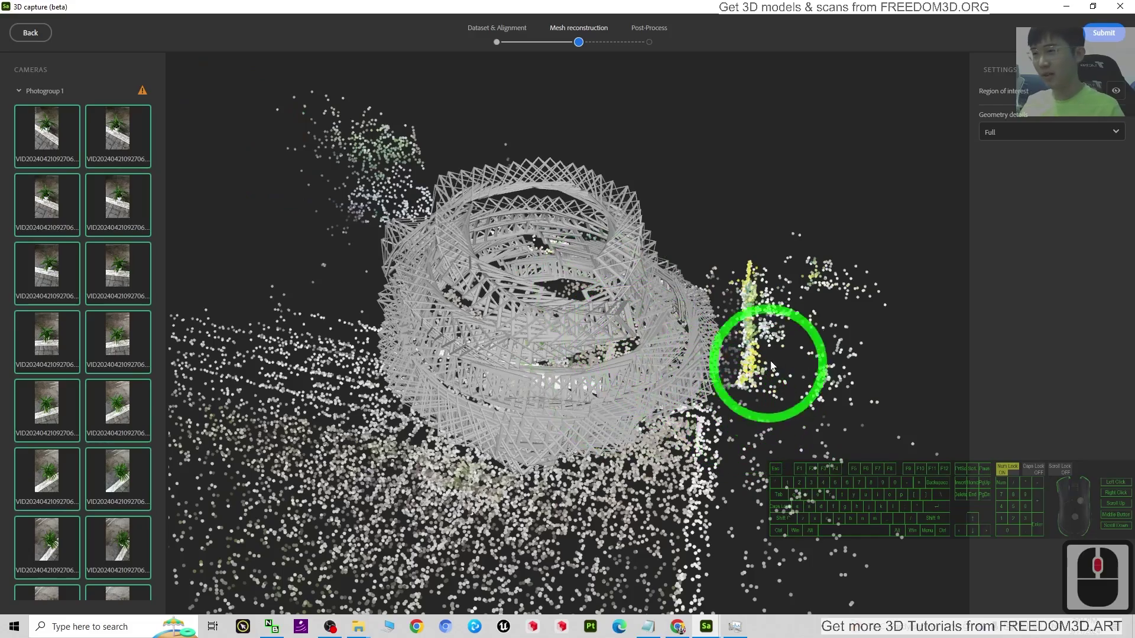
left_click_drag(857, 190, 836, 240)
left_click_drag(796, 207, 531, 422, "alt")
left_click_drag(709, 503, 805, 368, "alt")
scroll(805, 368, "down", 7)
scroll(789, 381, "up", 2)
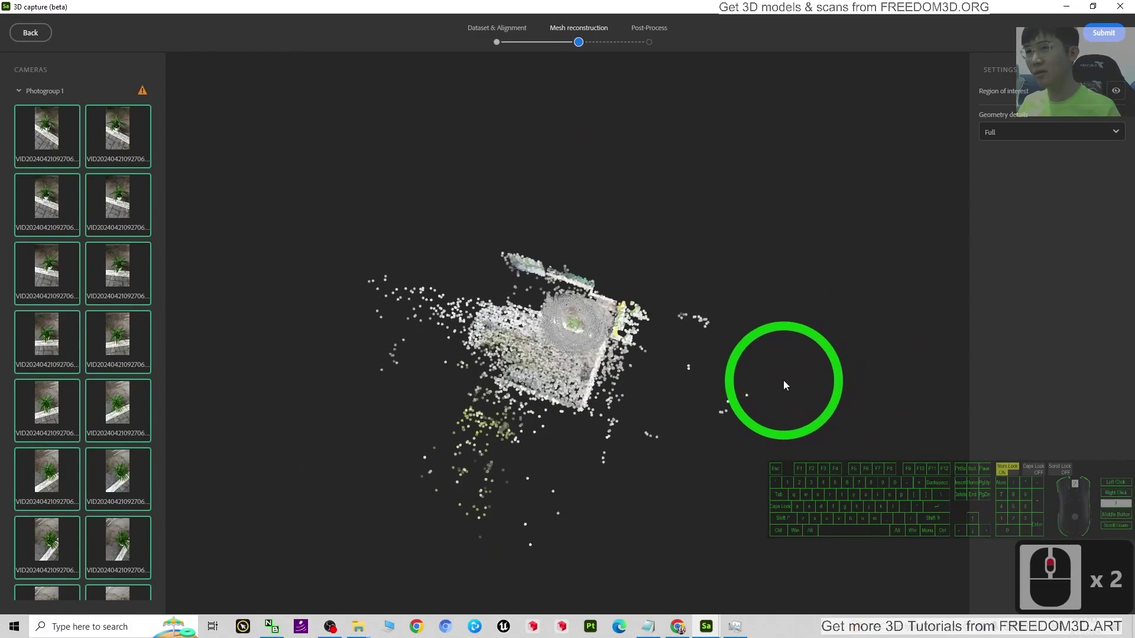
Step: Show the region of interest box and pull its top and bottom faces tight around the plant
left_click(1116, 91)
scroll(690, 303, "down", 3)
scroll(582, 374, "up", 2)
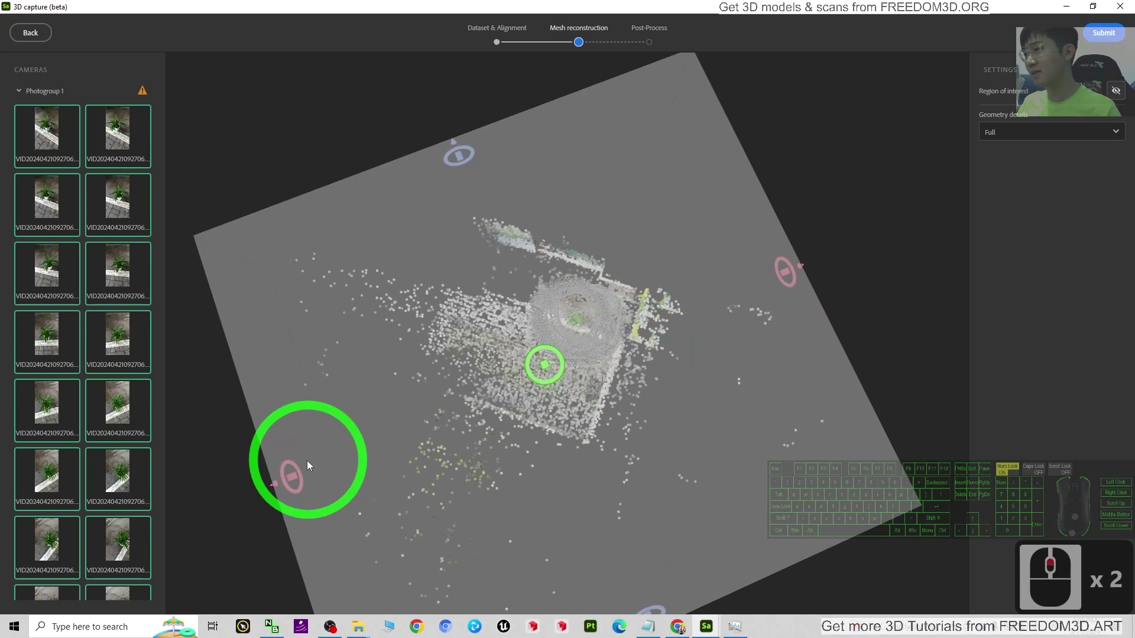
left_click_drag(292, 475, 578, 407)
left_click_drag(772, 539, 579, 218)
left_click_drag(502, 134, 640, 215)
scroll(640, 215, "down", 4)
left_click_drag(589, 178, 719, 284)
scroll(773, 279, "up", 4)
scroll(864, 241, "up", 3)
Step: Check the box from top and side views, hide it, and submit to generate the mesh
left_click_drag(863, 240, 548, 296)
scroll(764, 376, "up", 3)
scroll(775, 373, "down", 5)
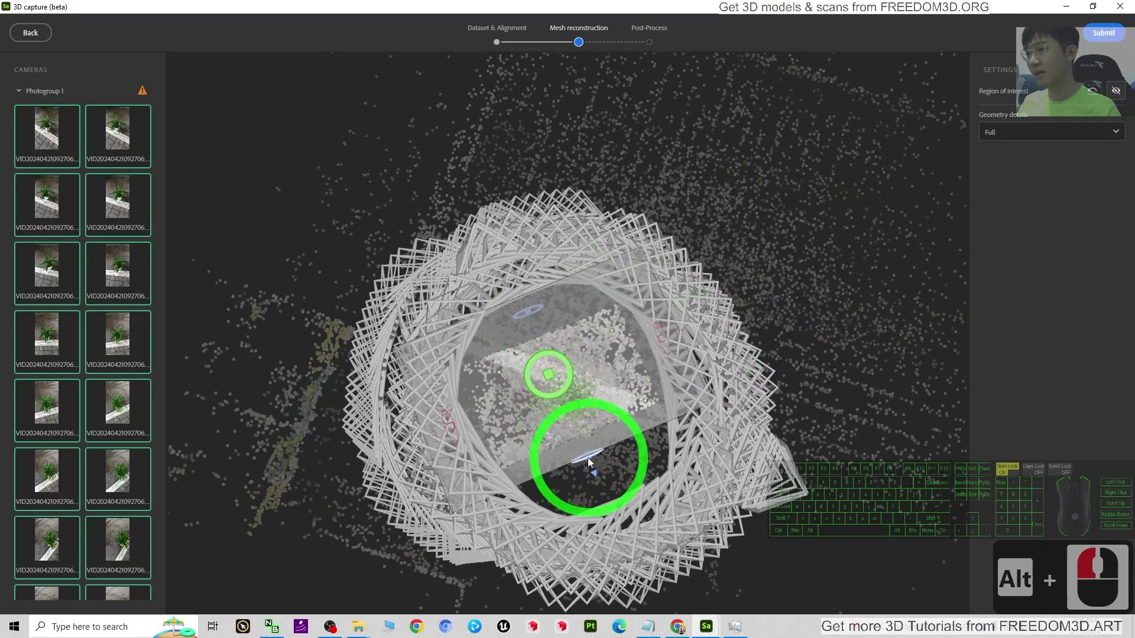
left_click_drag(588, 461, 594, 473, "alt")
scroll(824, 448, "down", 2)
left_click_drag(709, 500, 1118, 32, "alt")
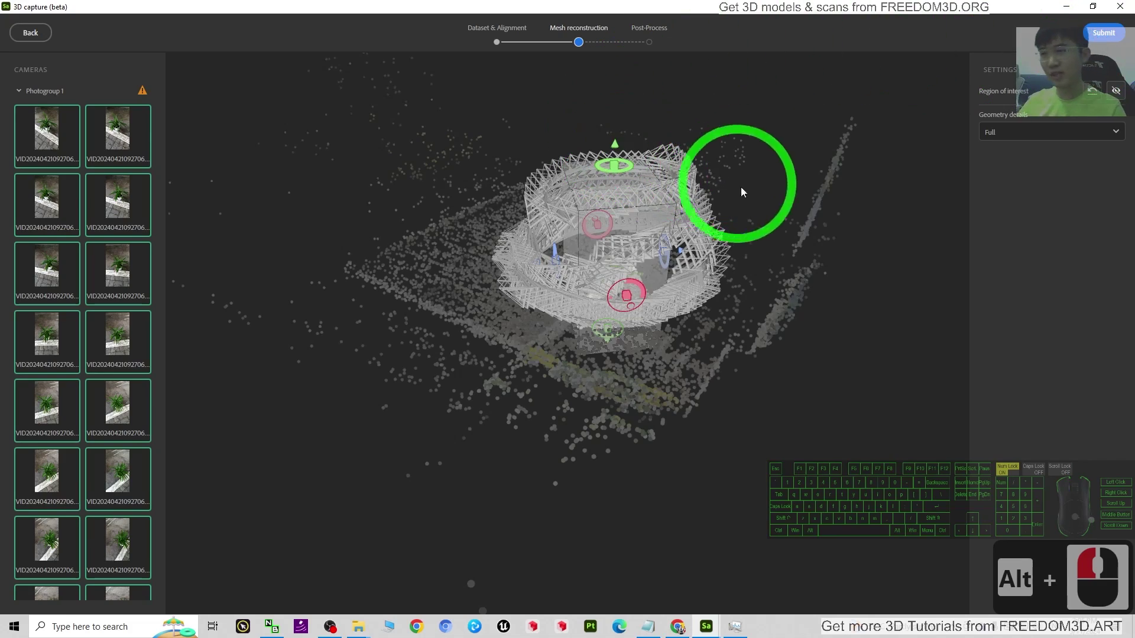
scroll(819, 211, "up", 2)
left_click_drag(835, 177, 605, 406, "alt")
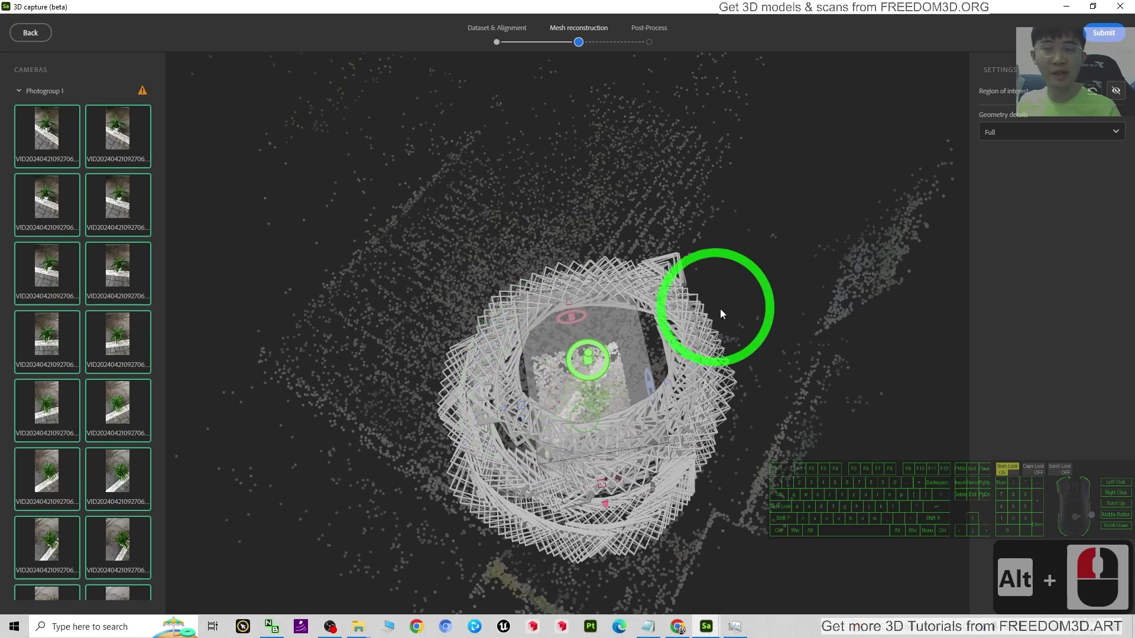
left_click(1116, 92)
left_click(1116, 92)
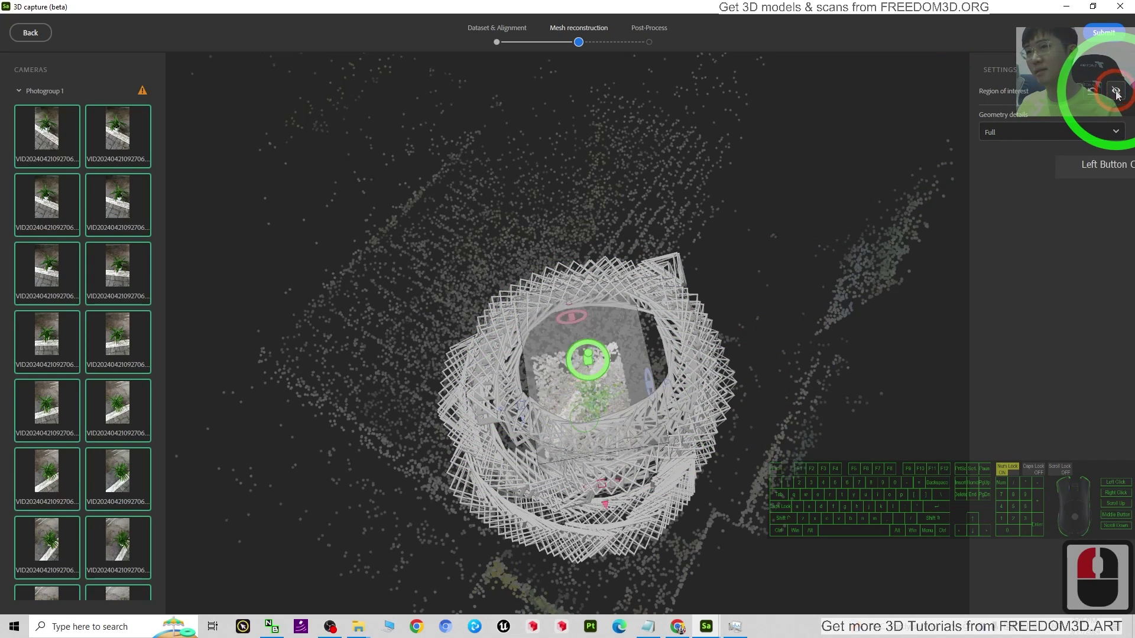
left_click(1116, 92)
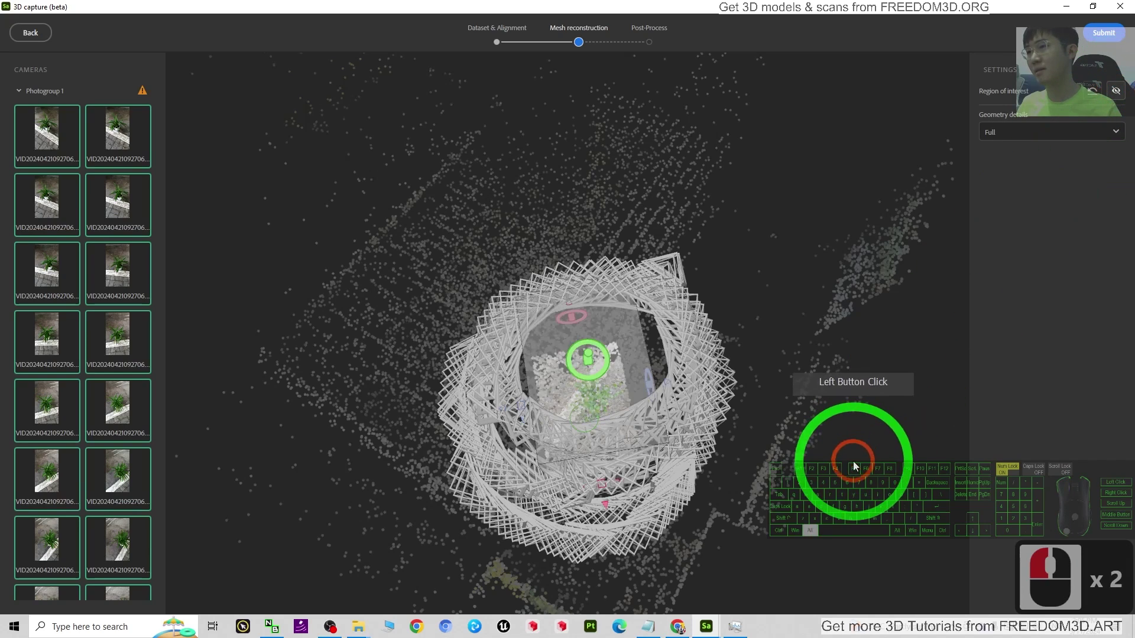
left_click_drag(852, 461, 354, 367, "alt")
left_click(1102, 33)
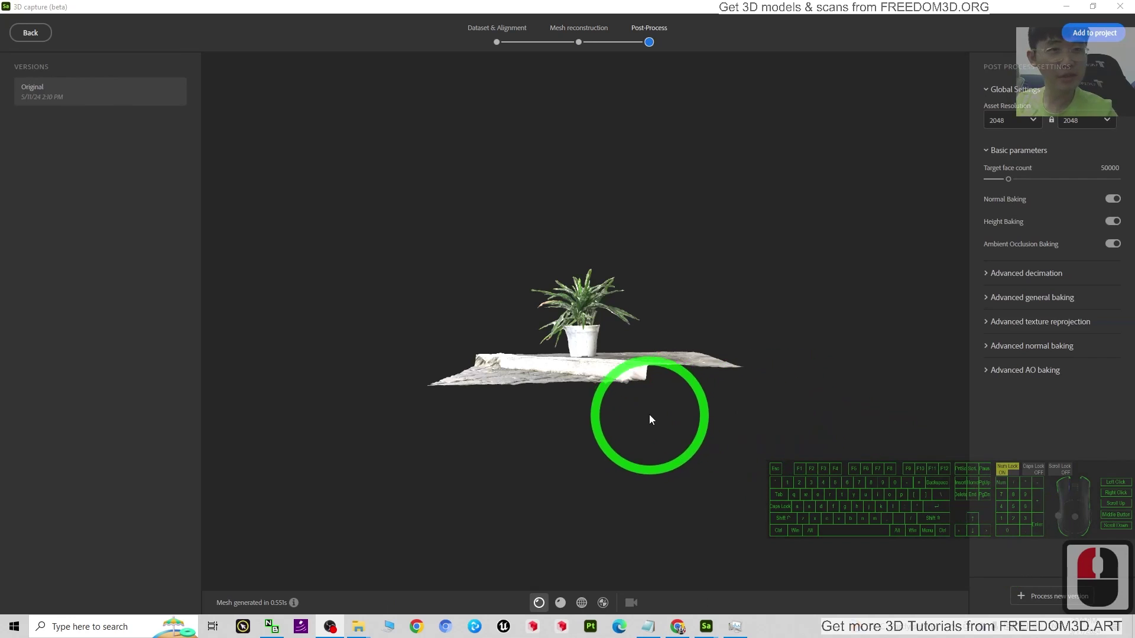
Step: Orbit and zoom around the textured plant mesh to check it from high and low angles
scroll(681, 364, "up", 3)
scroll(749, 350, "down", 2)
left_click_drag(758, 354, 732, 393, "alt")
scroll(733, 394, "up", 2)
left_click_drag(792, 362, 1098, 91, "alt")
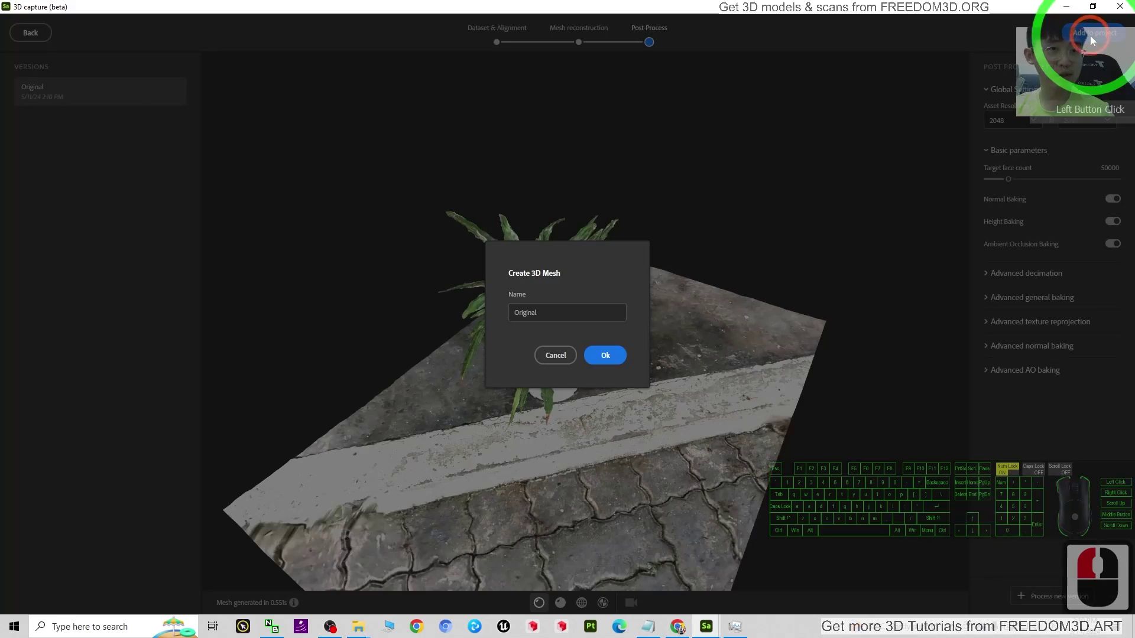
Step: Rename the new mesh from Original to 'grass 01' and confirm adding it
left_click(486, 116)
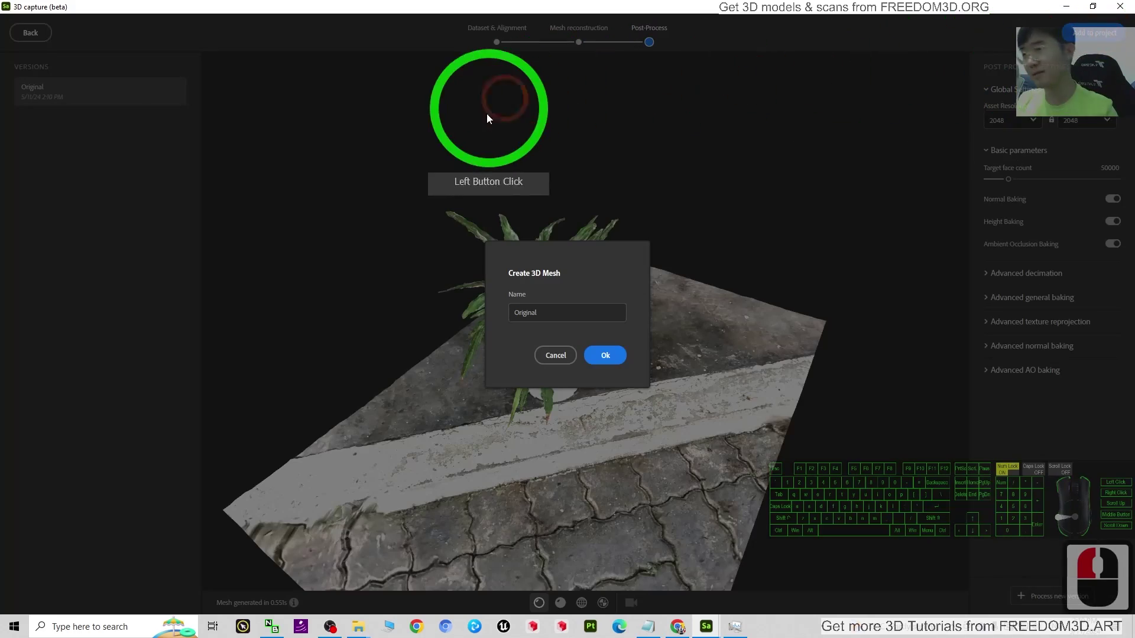
left_click(536, 312)
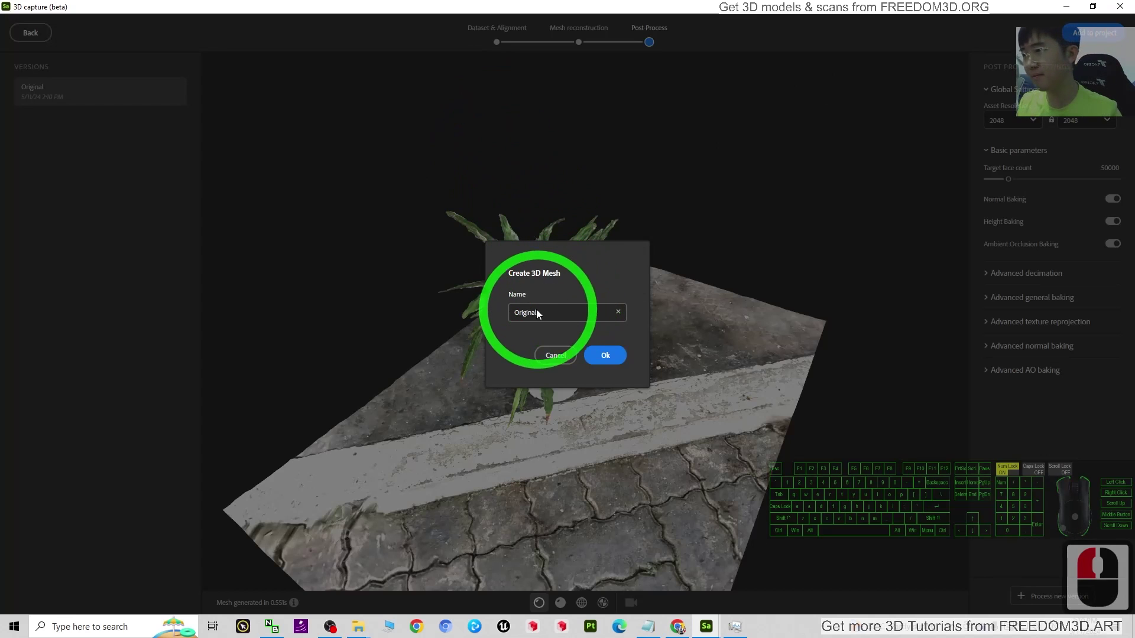
double_click(547, 311)
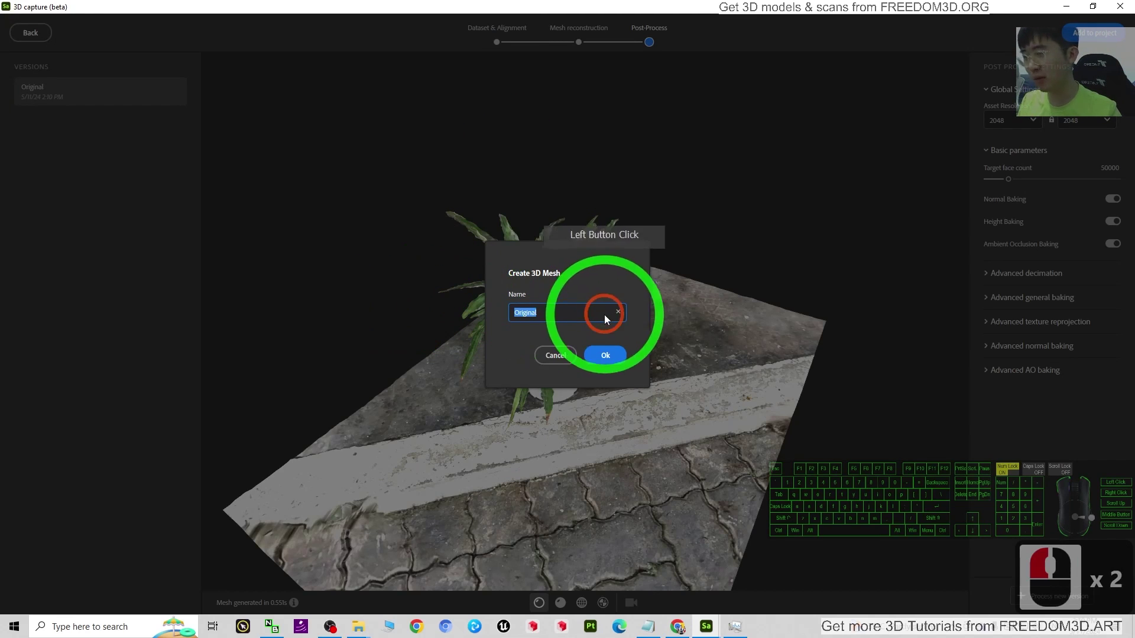
type("grass 01")
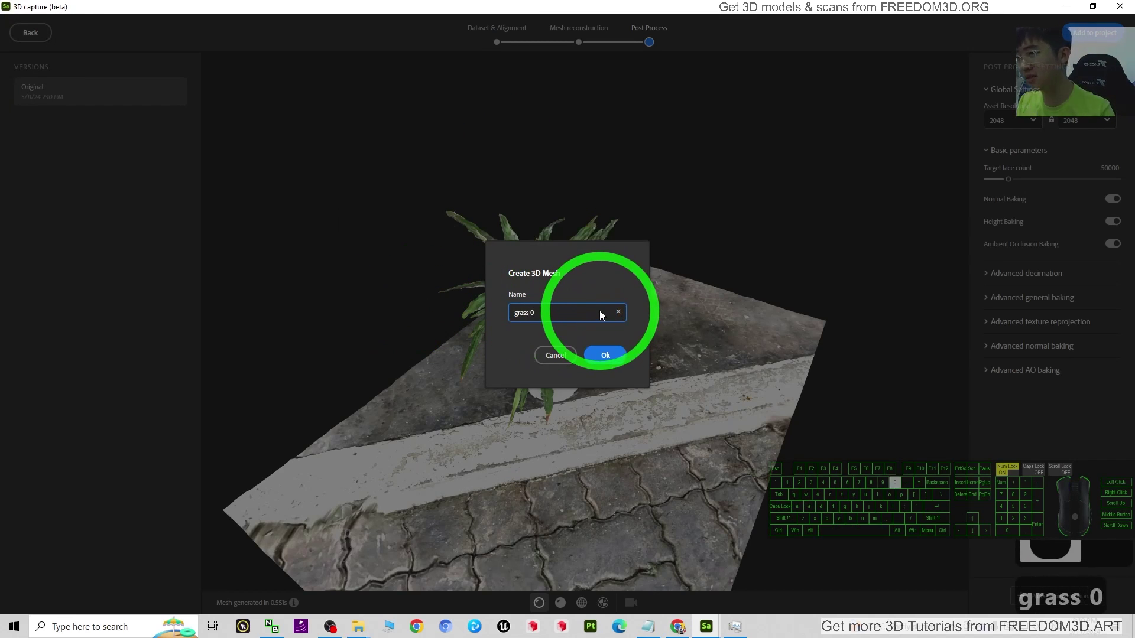
left_click(605, 358)
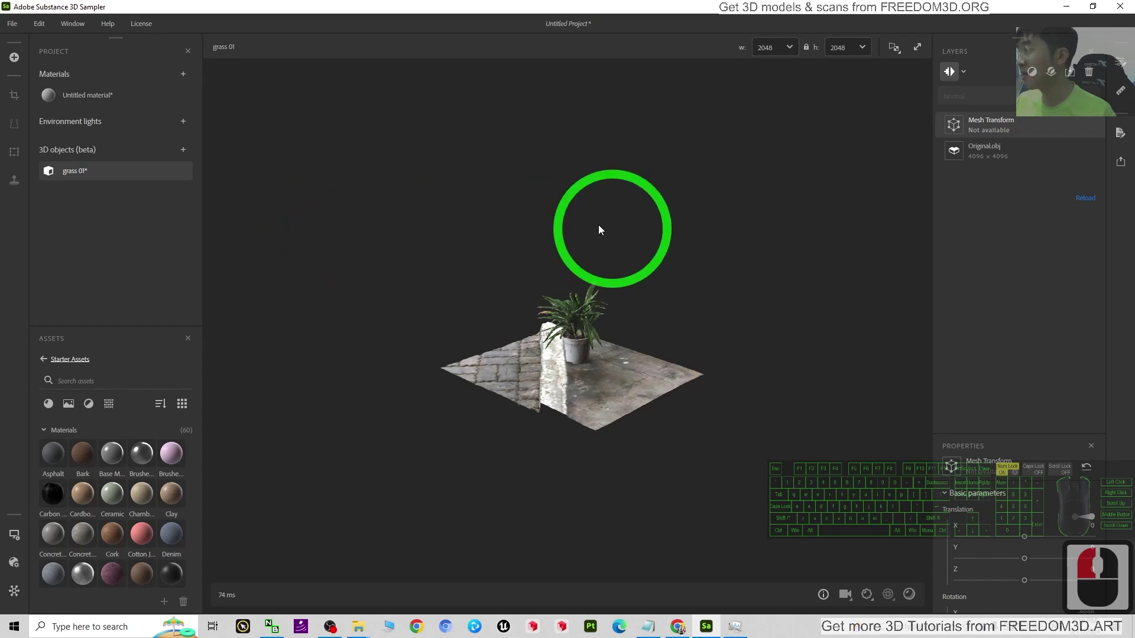
Step: Orbit the view so the grass 01 plant stands upright, then open the File menu
scroll(633, 357, "up", 5)
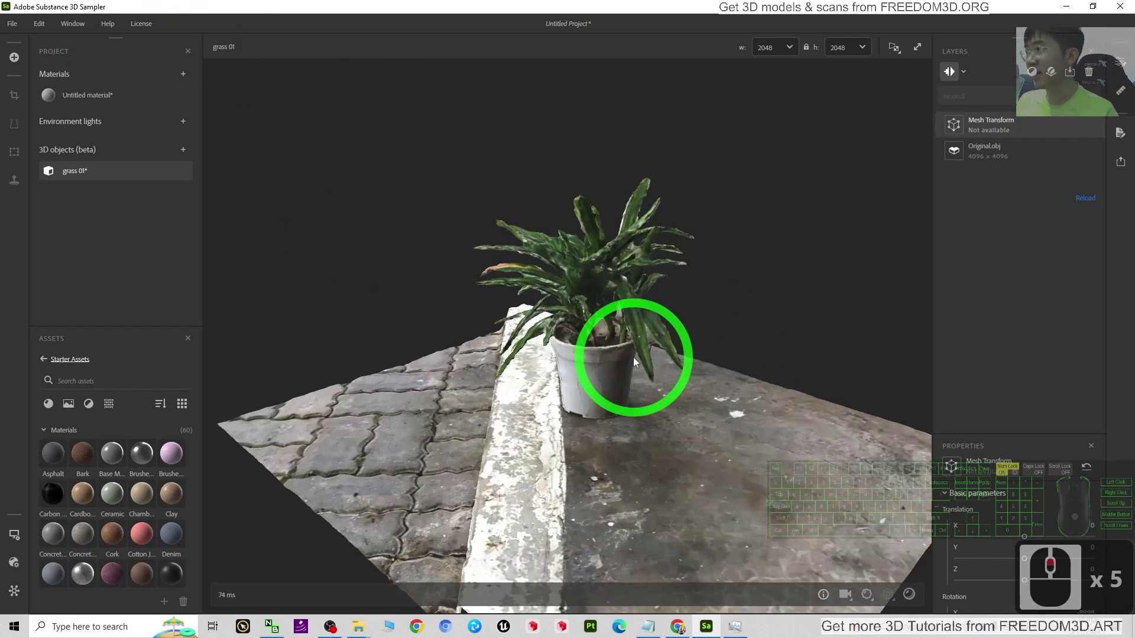
scroll(653, 368, "down", 3)
left_click_drag(513, 455, 610, 368)
scroll(611, 364, "up", 2)
left_click_drag(633, 432, 572, 414)
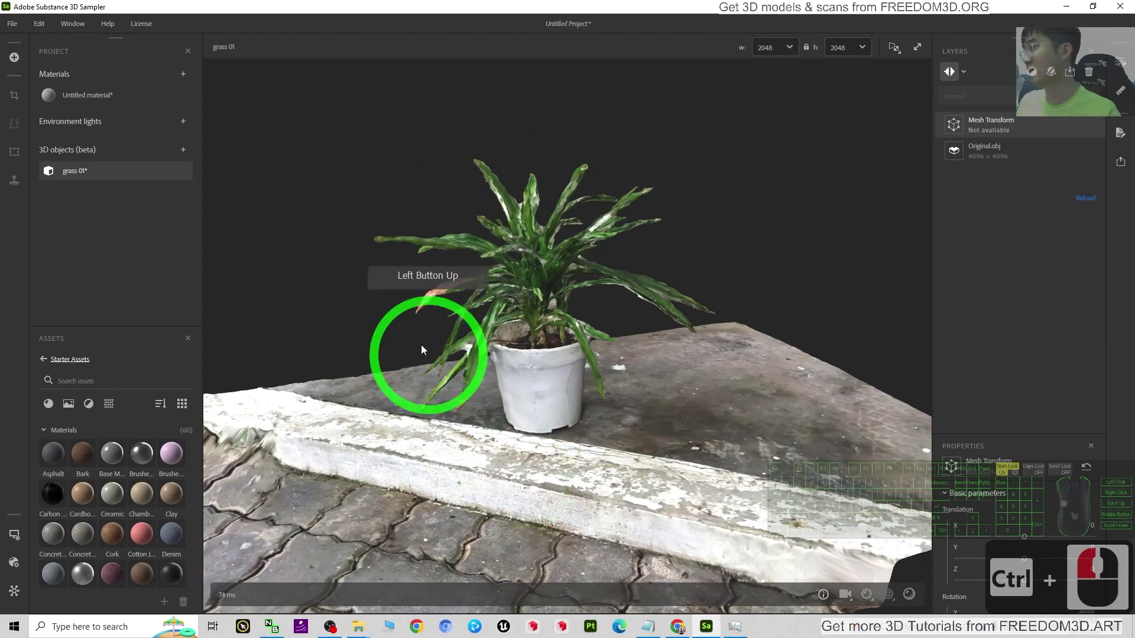
left_click(14, 26)
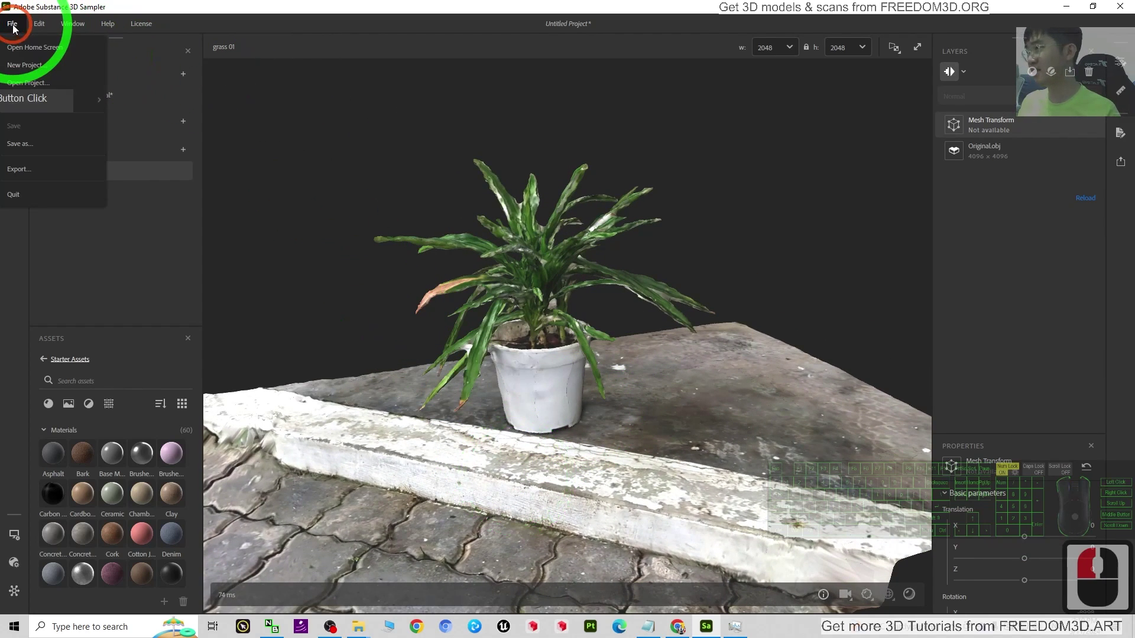
Step: Open the mesh Export dialog and restore the Sampler window from full screen
left_click(63, 169)
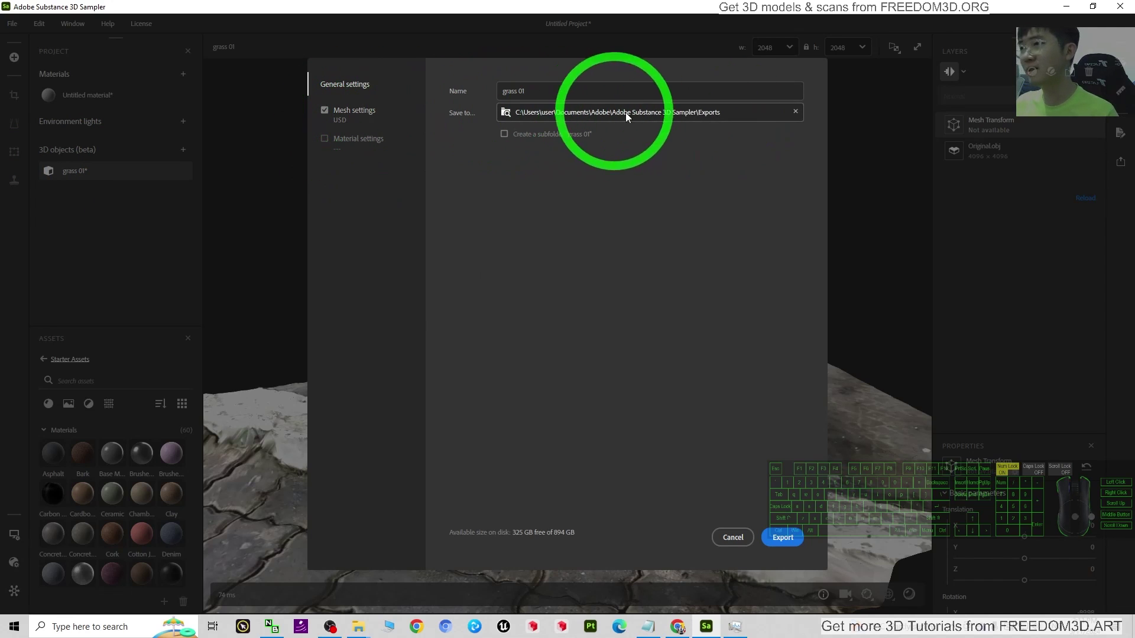
left_click(731, 115)
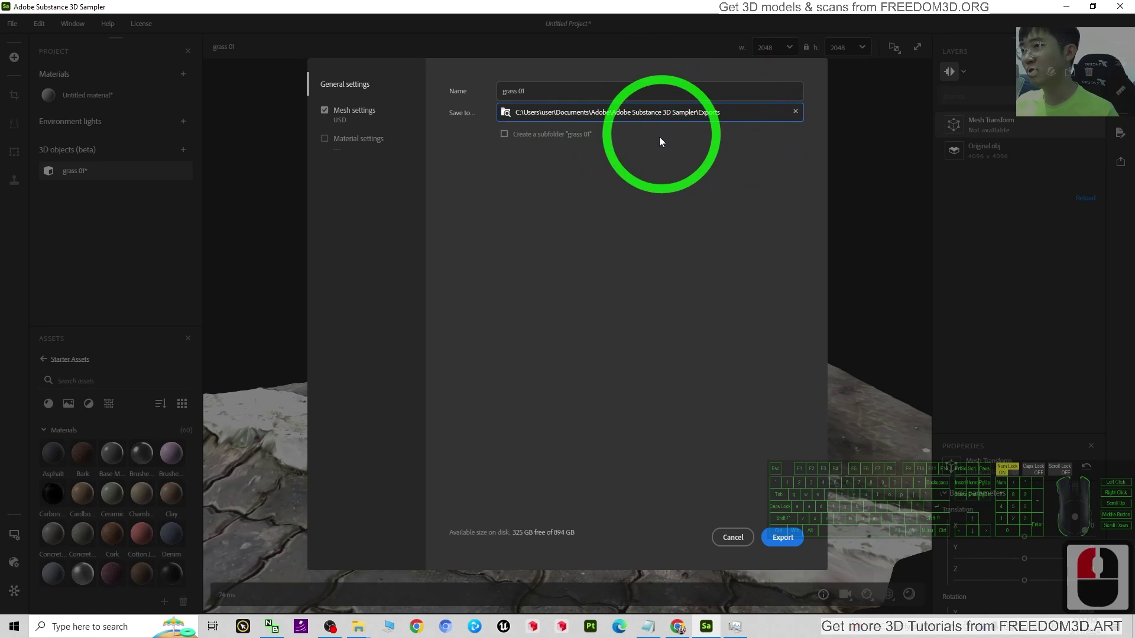
left_click_drag(449, 5, 620, 45)
Step: Create a desktop folder named grass01 and copy its full path
right_click(41, 364)
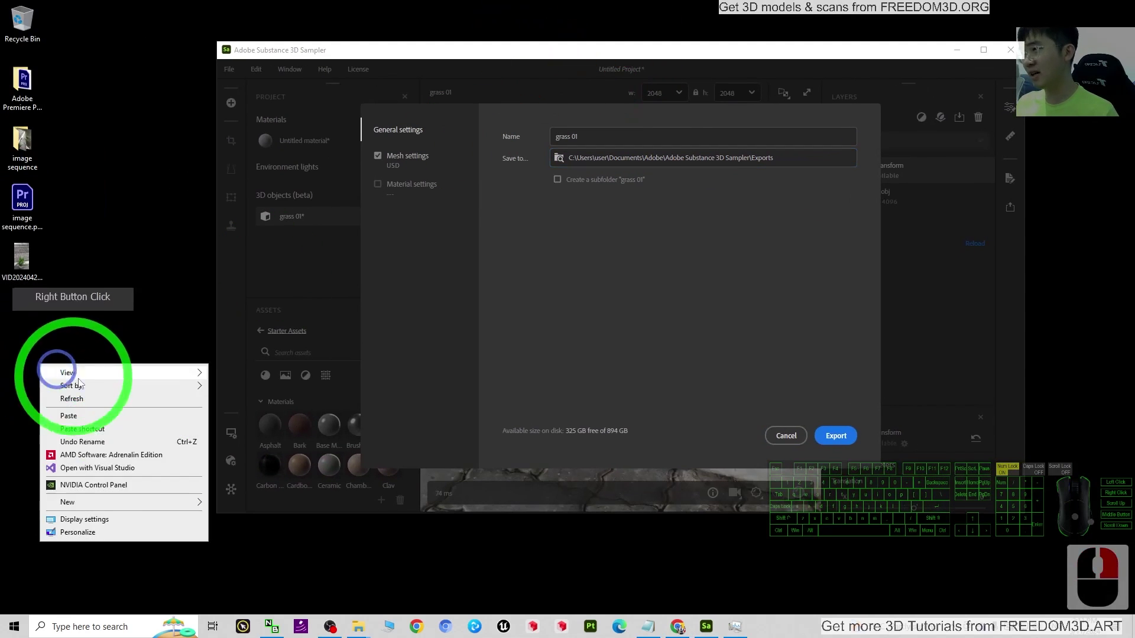
mouse_move(126, 502)
left_click(218, 314)
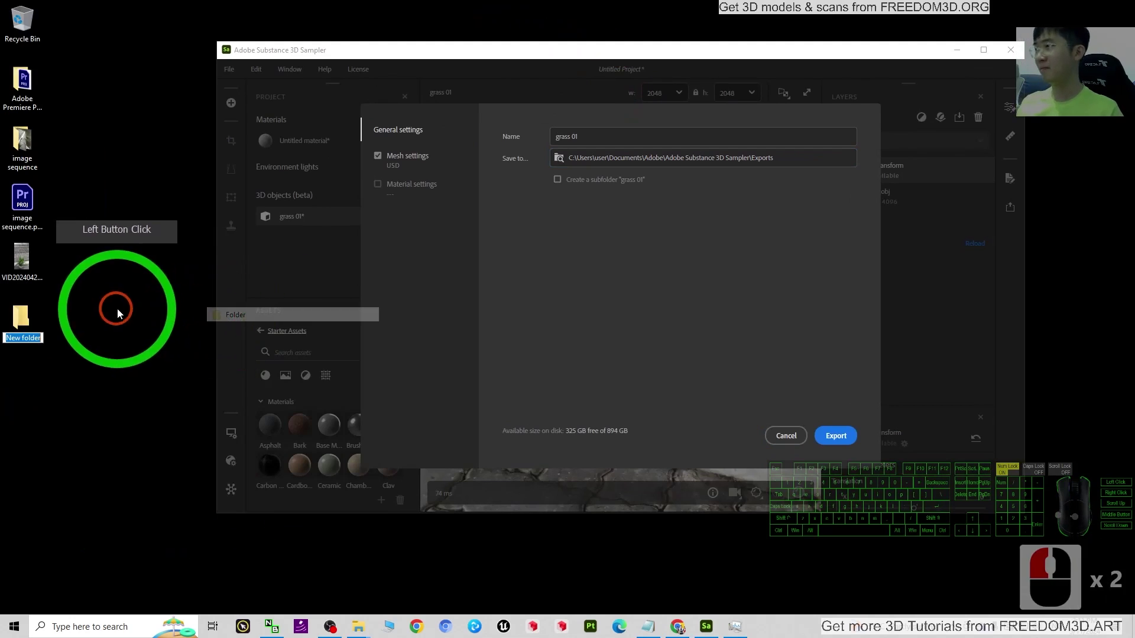
type("grass01")
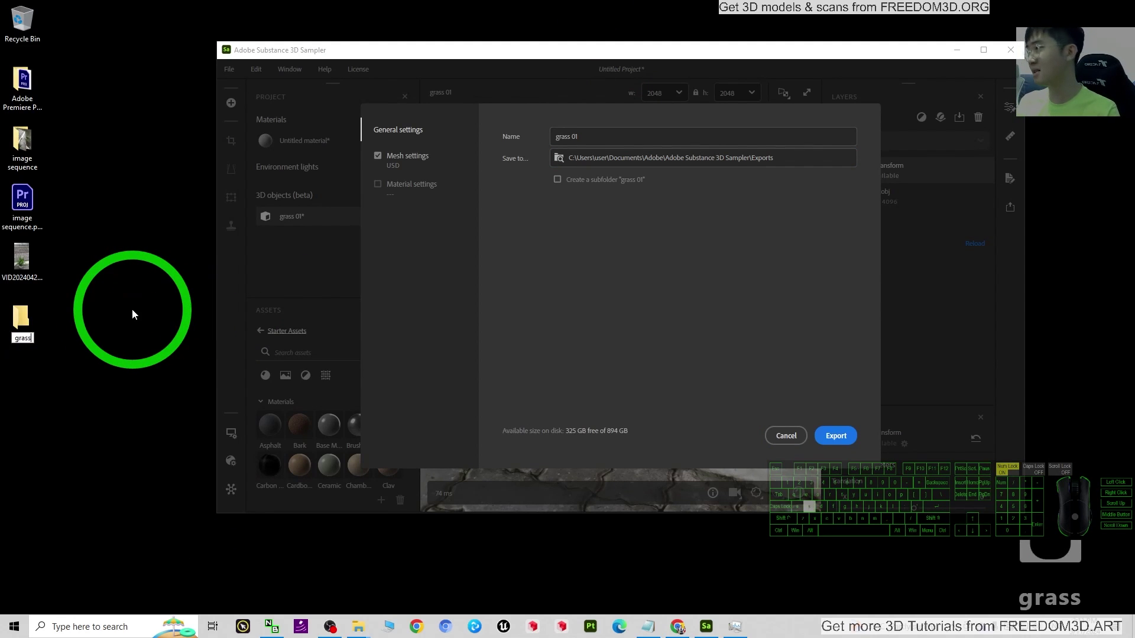
key("Return")
key("Return")
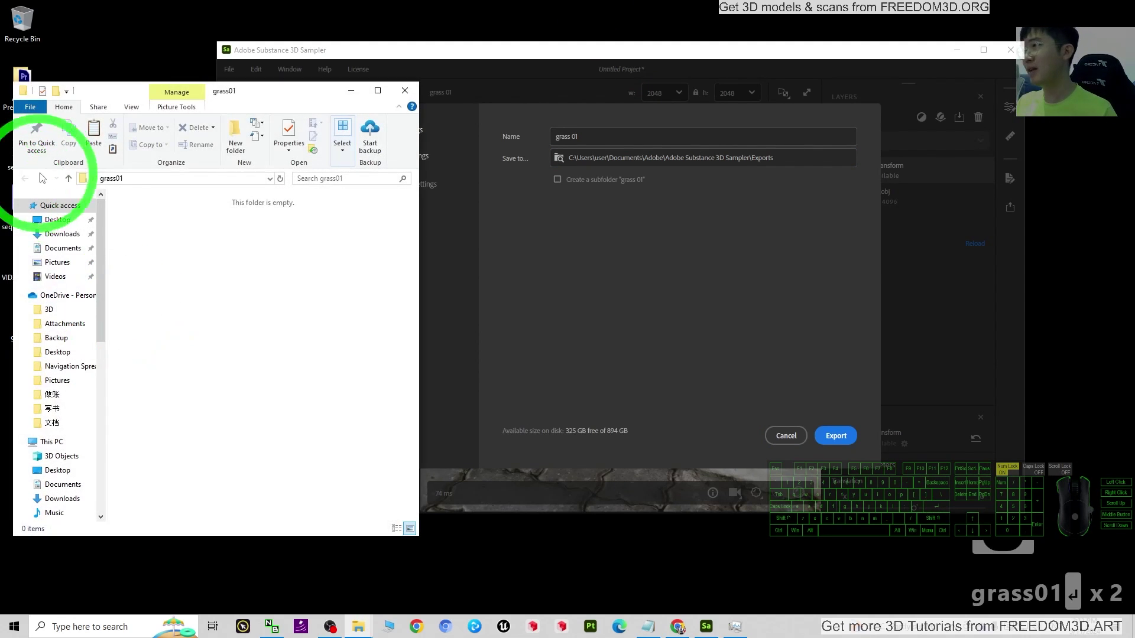
left_click(104, 179)
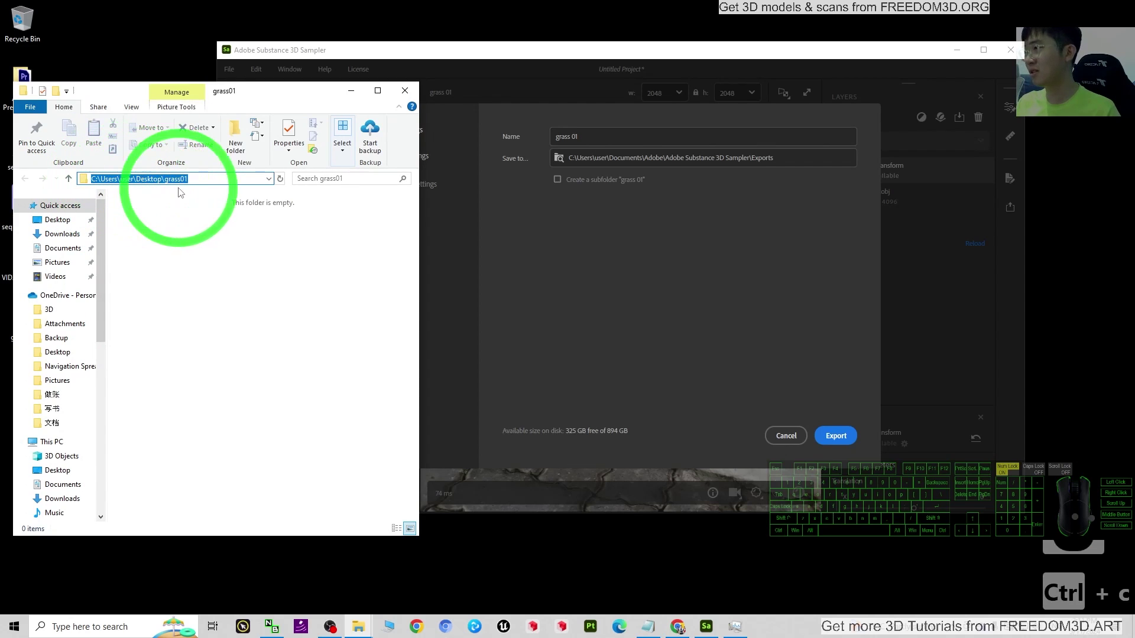
key("ctrl+c")
Step: Replace the export Save to location with the copied grass01 folder path
left_click(404, 92)
left_click(796, 159)
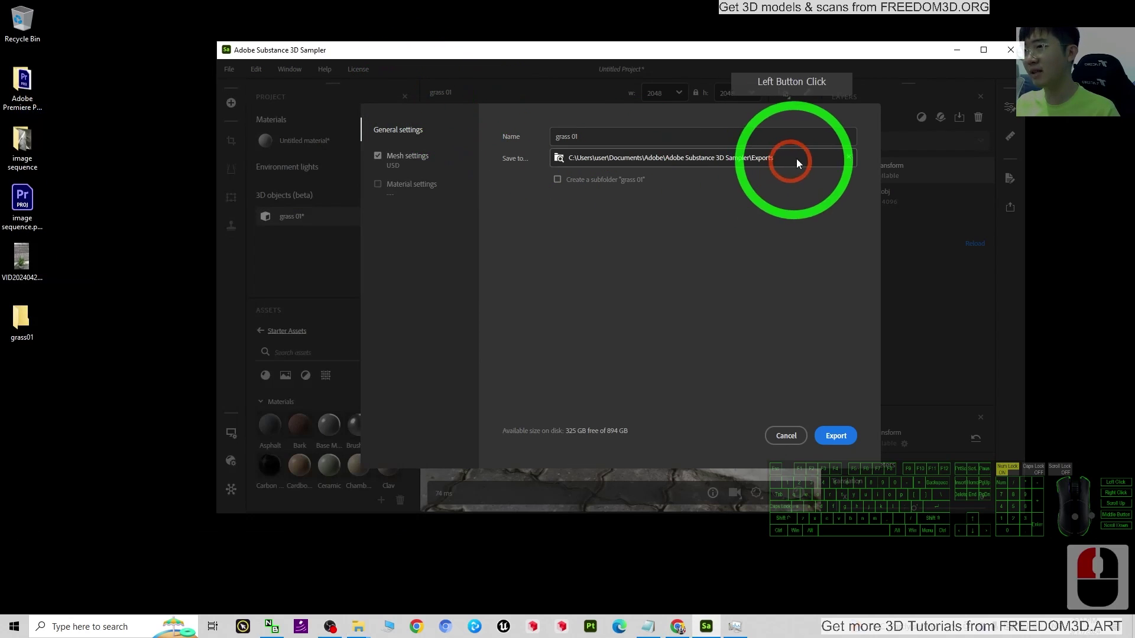
left_click_drag(796, 158, 529, 158)
key("ctrl+v")
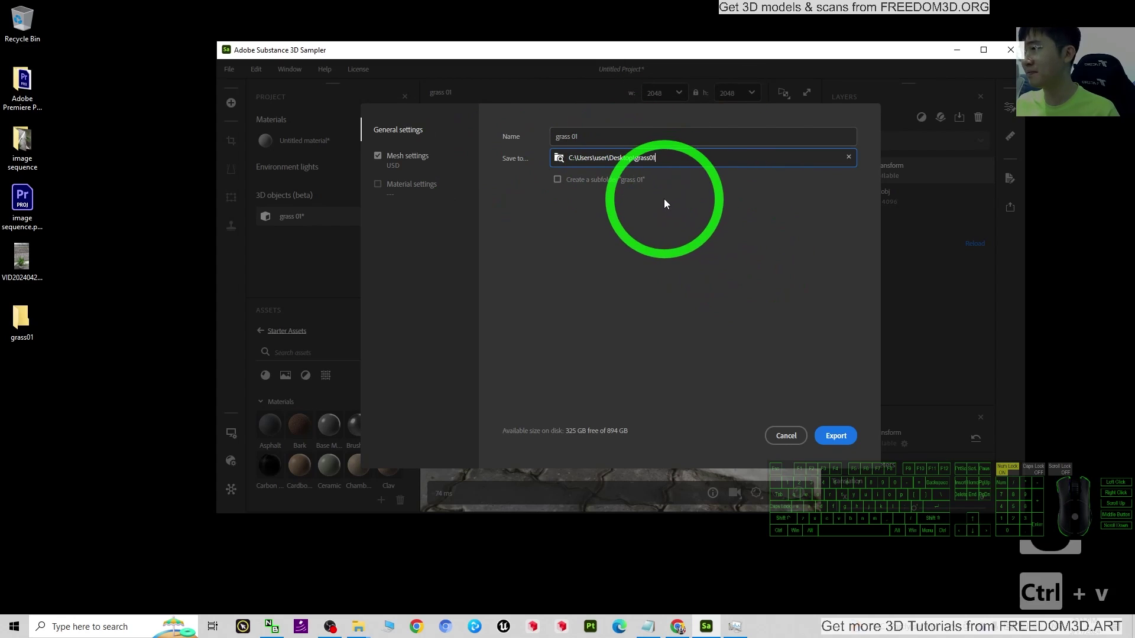
Step: Set the mesh export format to FBX and the material texture format to PNG
left_click(393, 189)
left_click(380, 184)
left_click(423, 161)
left_click(402, 152)
left_click(392, 130)
left_click(405, 156)
left_click(401, 155)
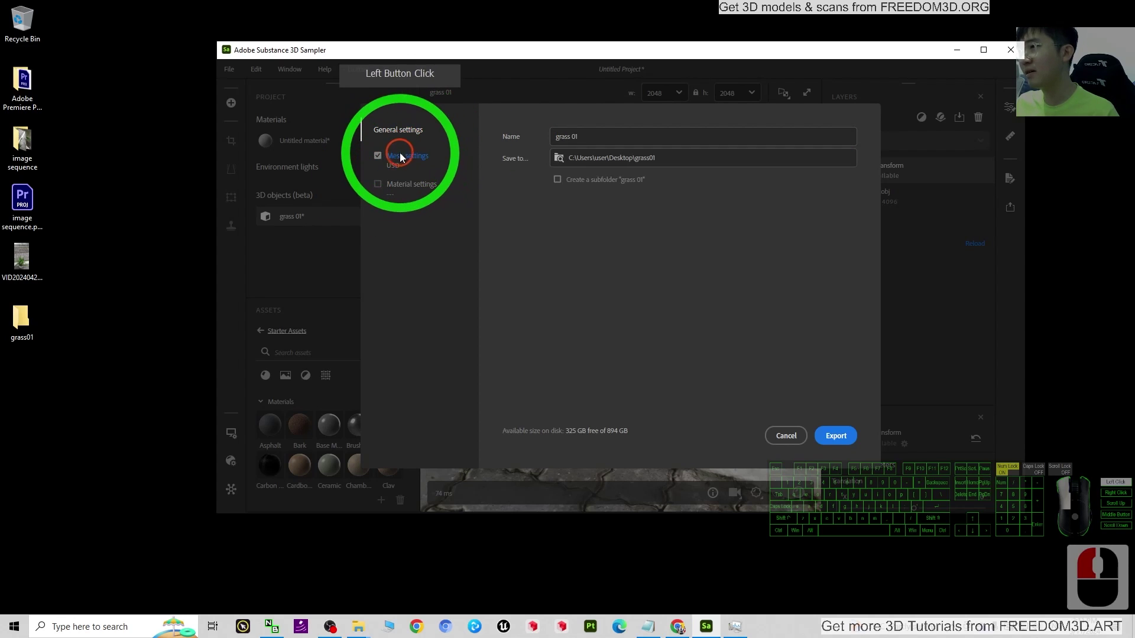
left_click(580, 136)
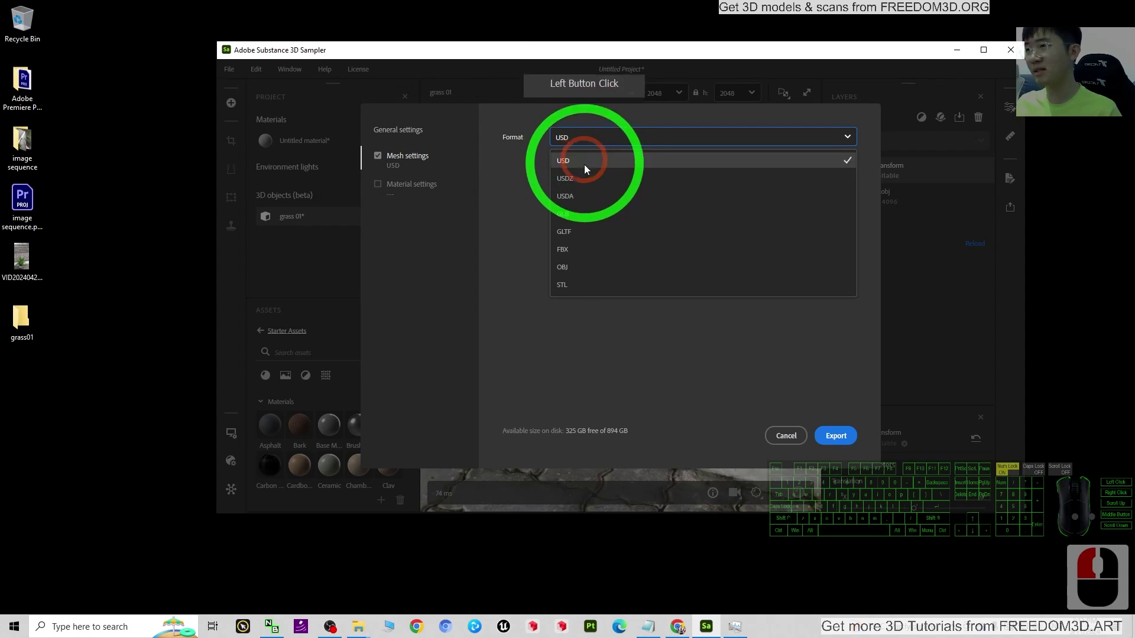
left_click(568, 249)
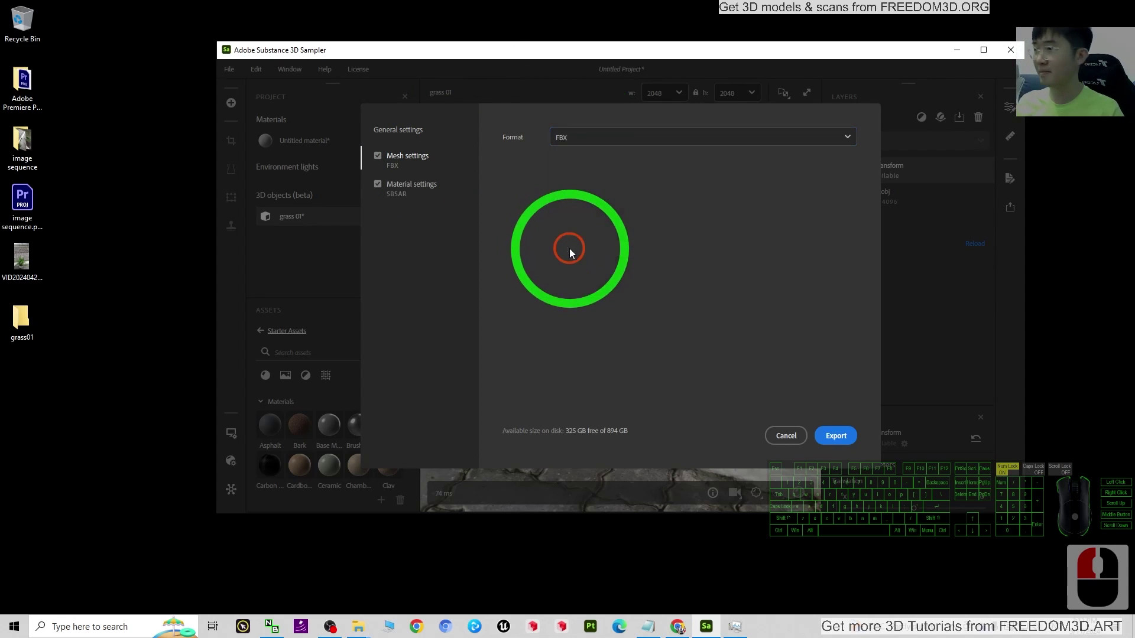
left_click(414, 185)
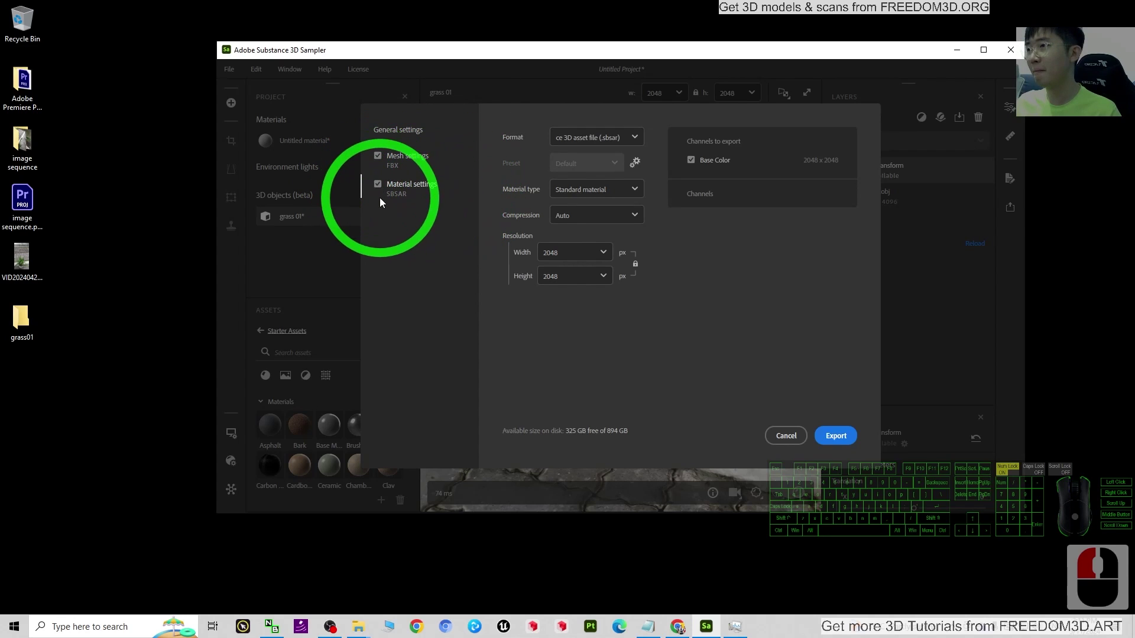
left_click(619, 142)
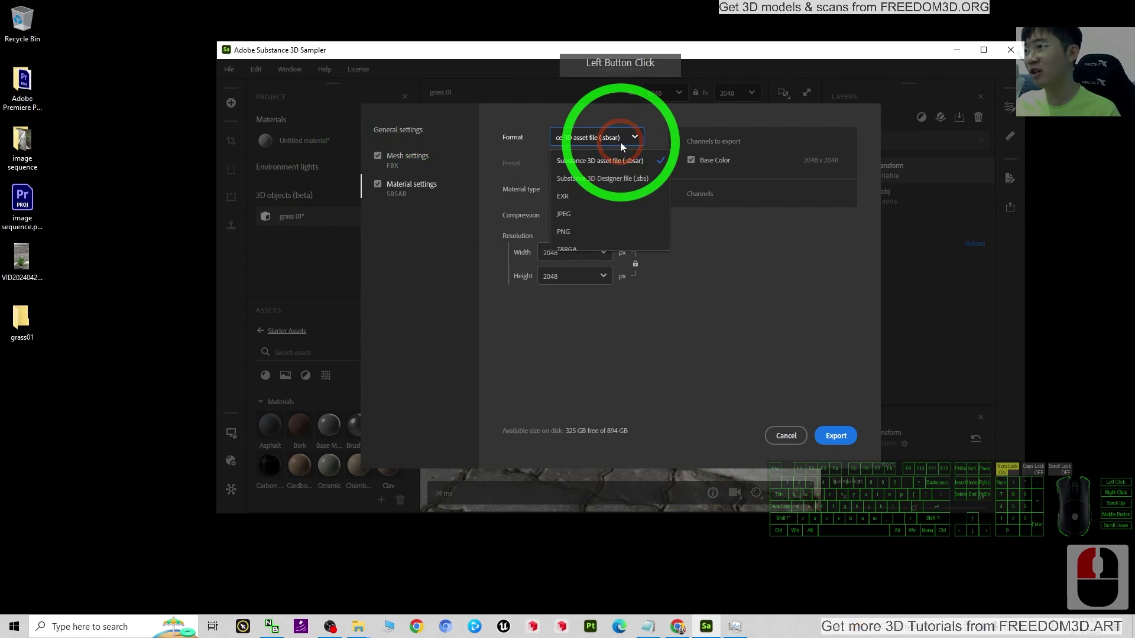
scroll(586, 208, "down", 2)
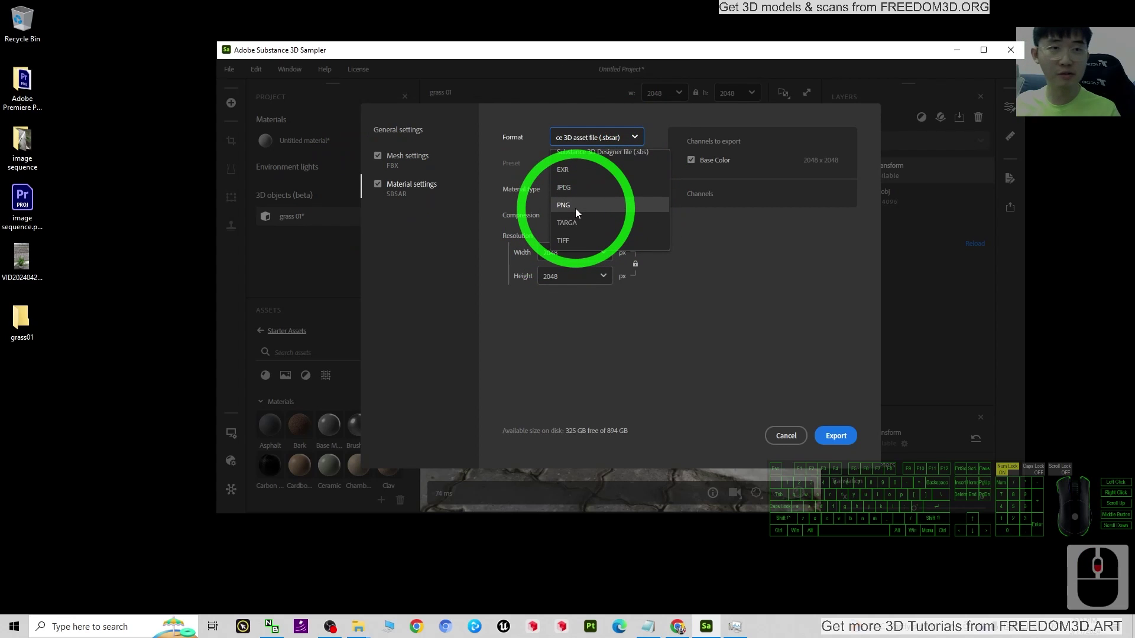
left_click(576, 208)
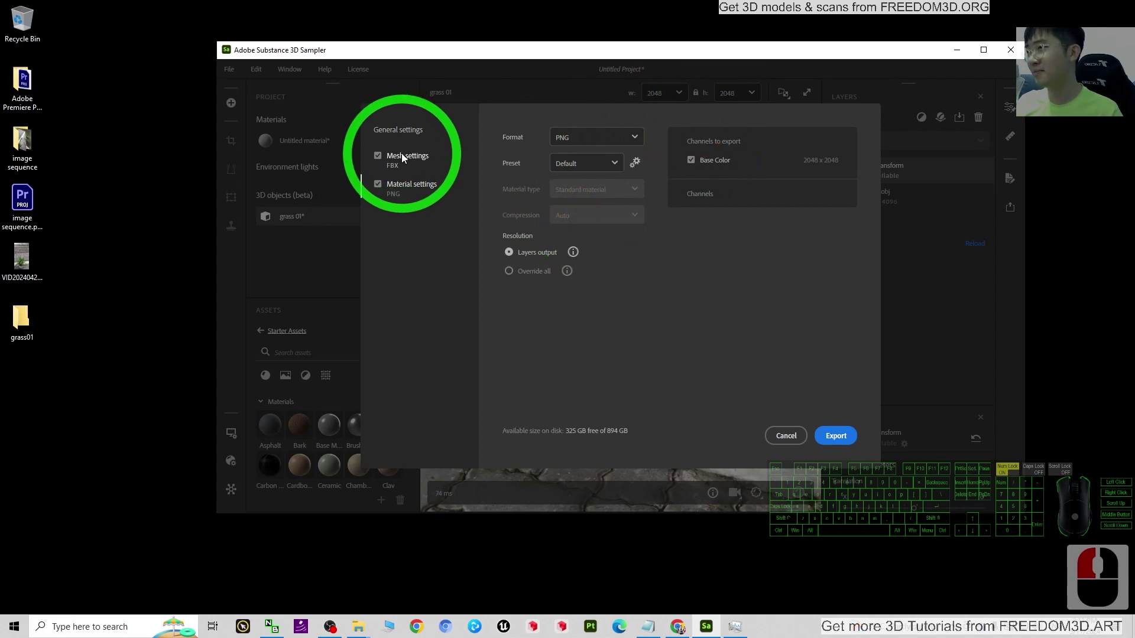
Step: Run the export, then open the grass01 folder and select grass 01.fbx
left_click(835, 436)
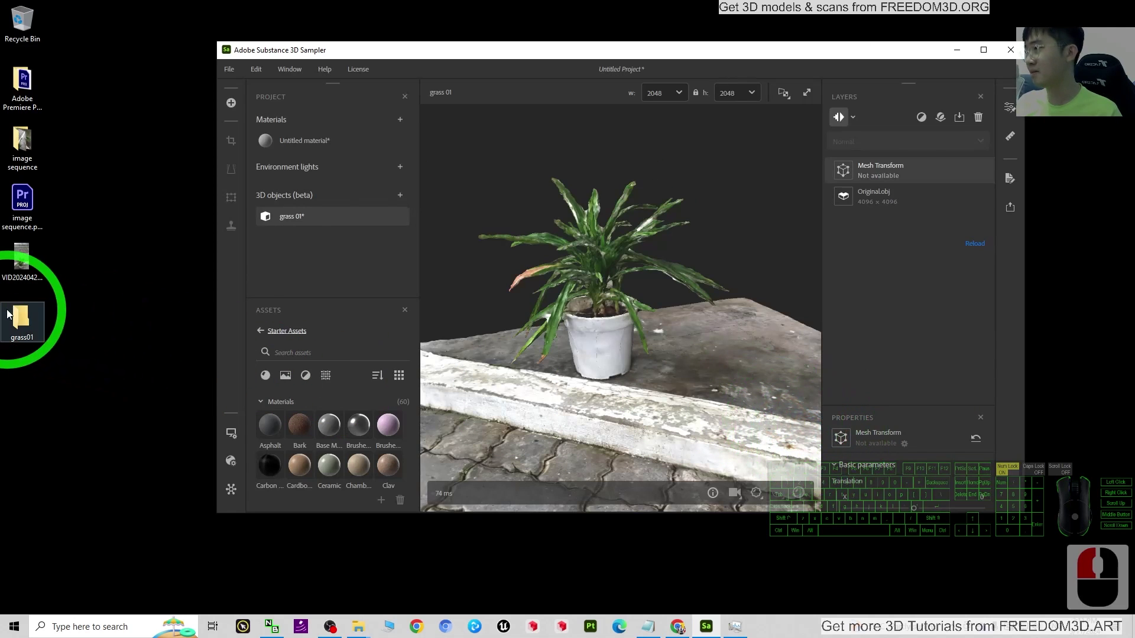
double_click(14, 314)
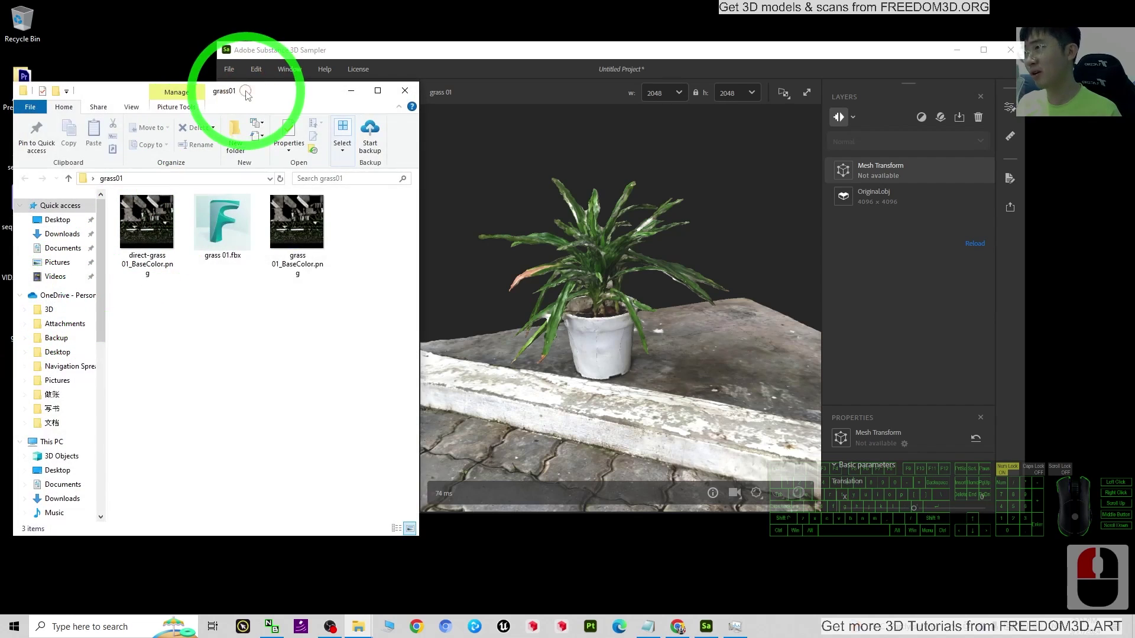
left_click_drag(247, 95, 417, 108)
left_click(378, 256)
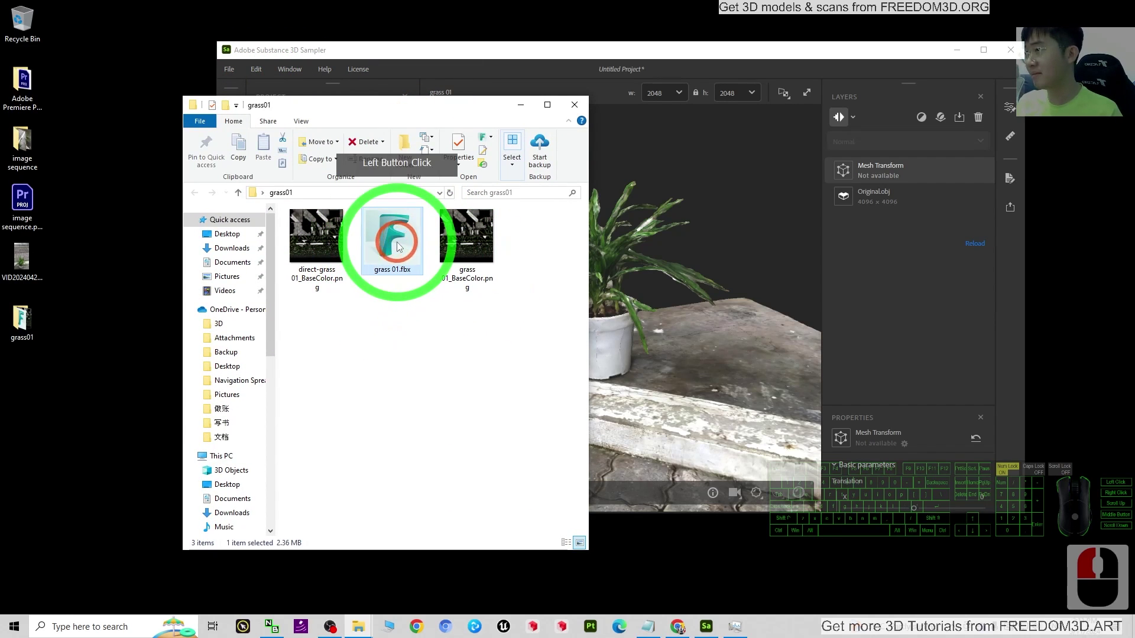
Step: Preview grass 01.fbx in FBX Review, orbiting the textured plant, then close it and minimize Sampler
double_click(397, 247)
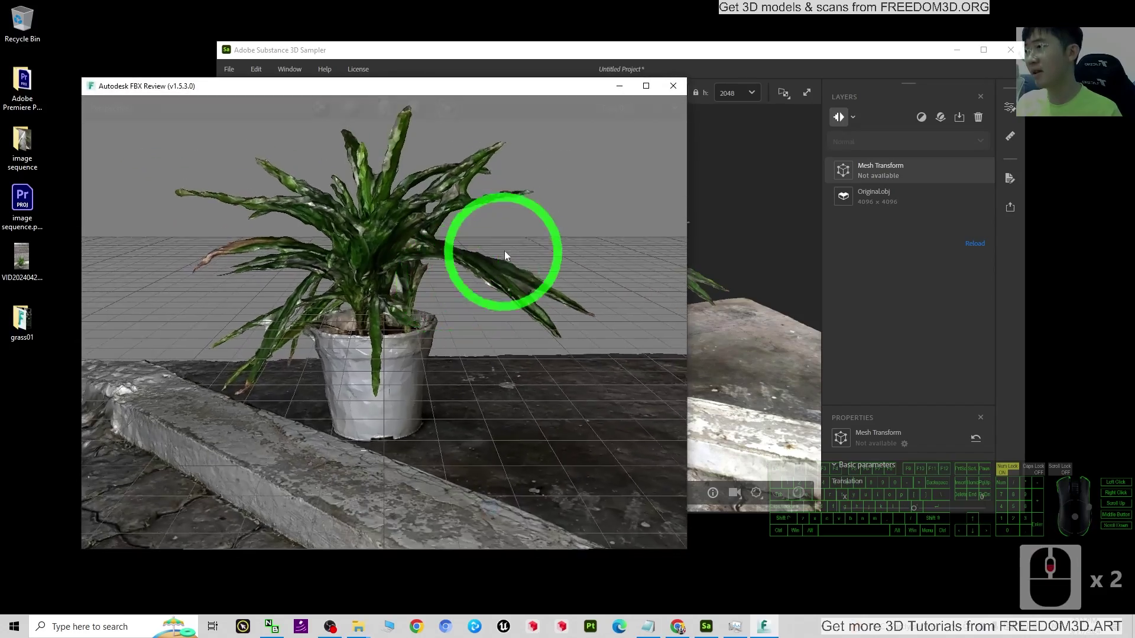
left_click_drag(507, 253, 579, 213)
left_click(673, 86)
left_click(956, 59)
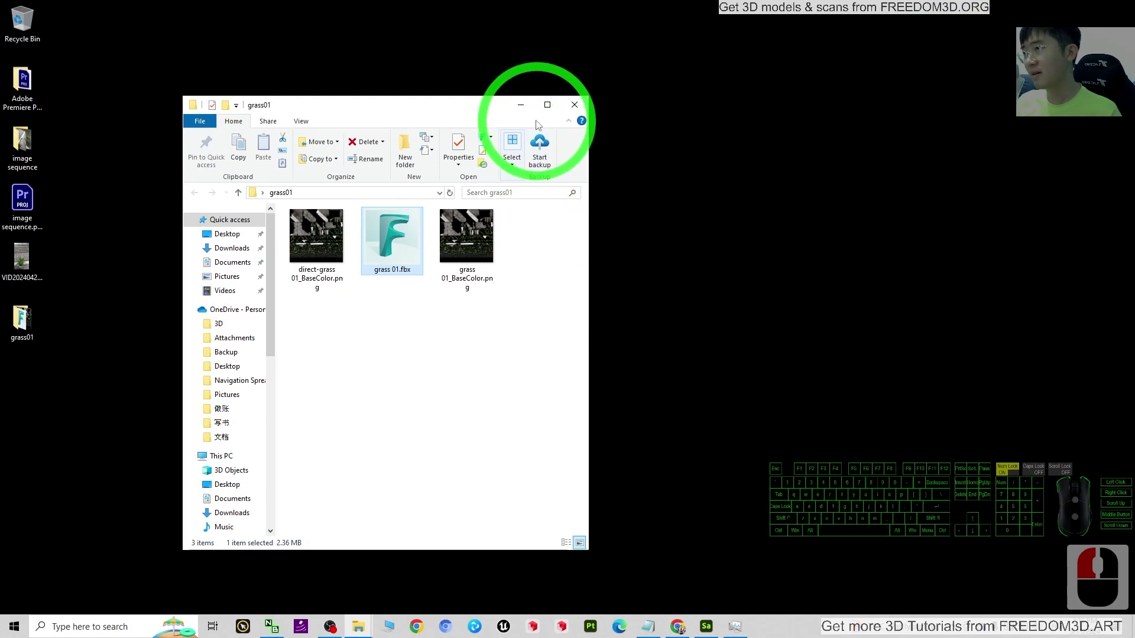
Step: Move the grass01 folder window to the upper left and launch Blender 4.1 from search
left_click(521, 111)
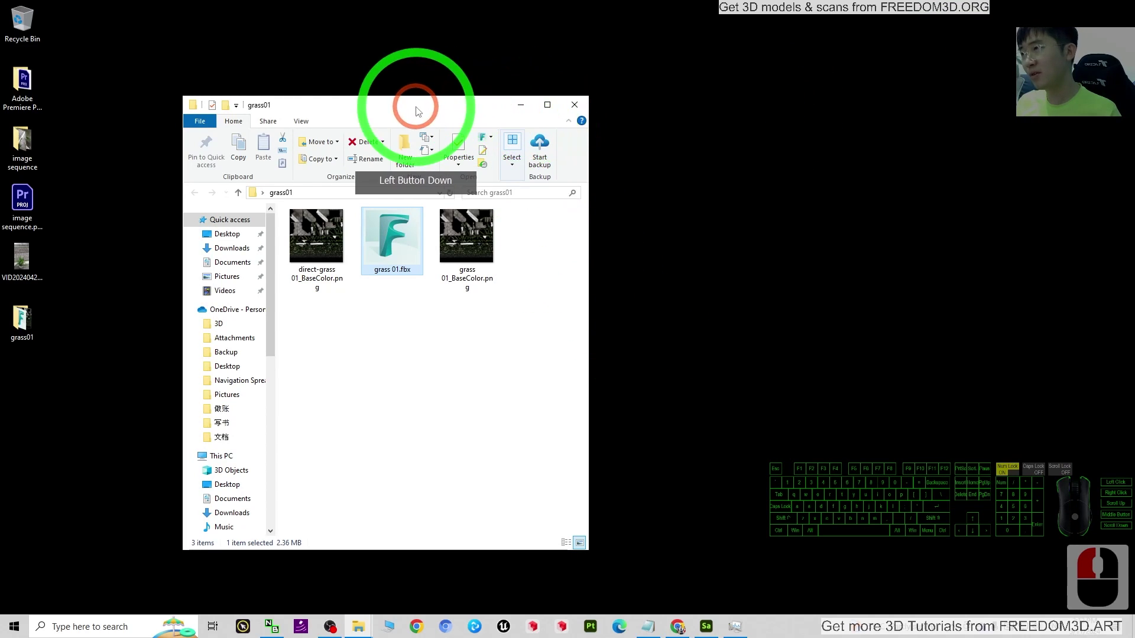
left_click_drag(413, 107, 299, 79)
left_click(104, 629)
type("bl")
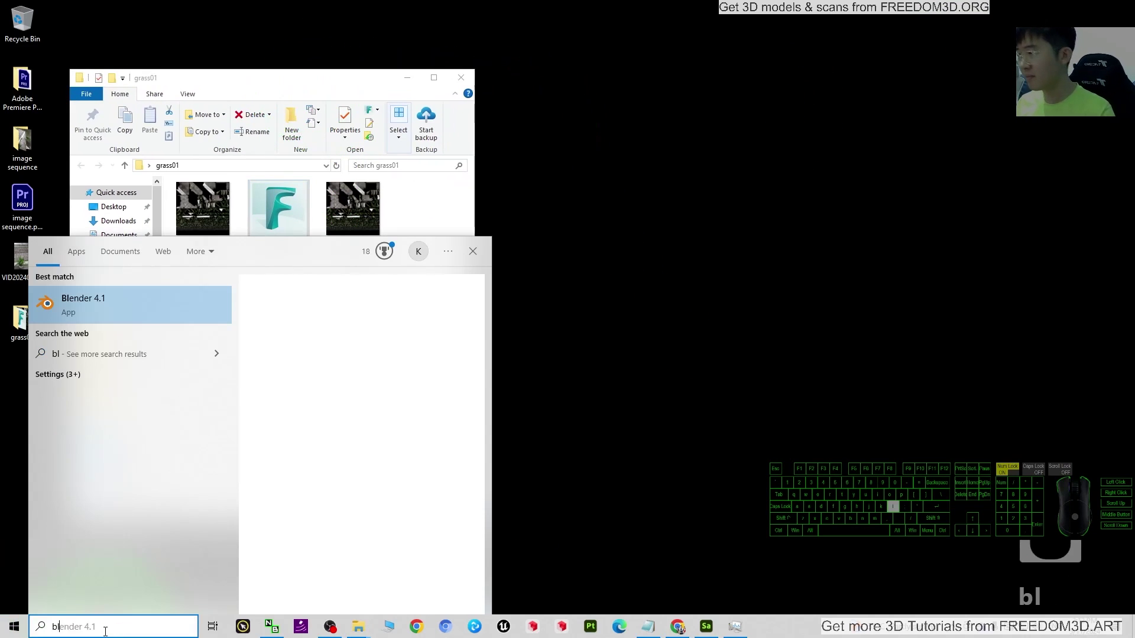
type("ender")
key("Return")
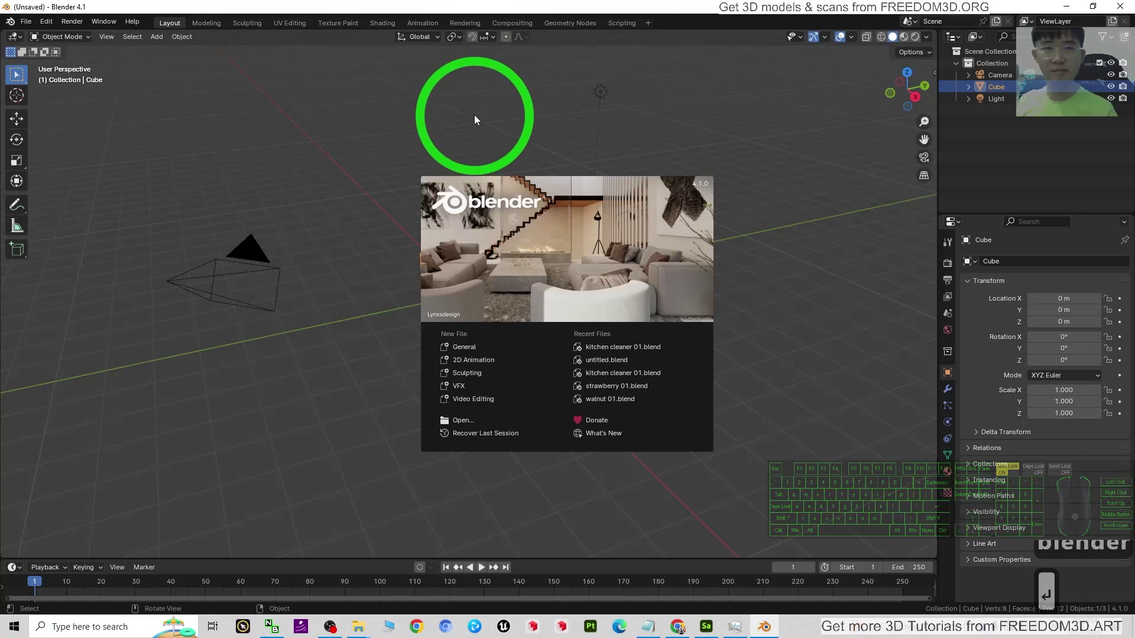
Step: Restore Blender to a smaller window, dismiss the splash, and delete the default cube, camera and light
double_click(379, 7)
left_click(570, 193)
left_click(656, 418)
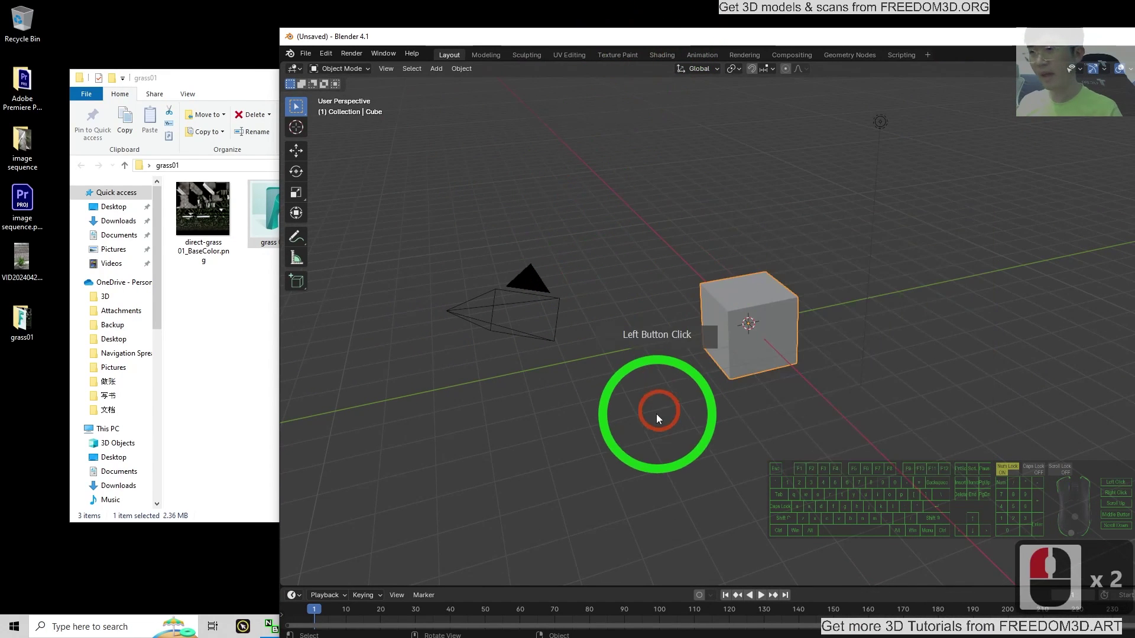
left_click(654, 415)
key("a")
key("Delete")
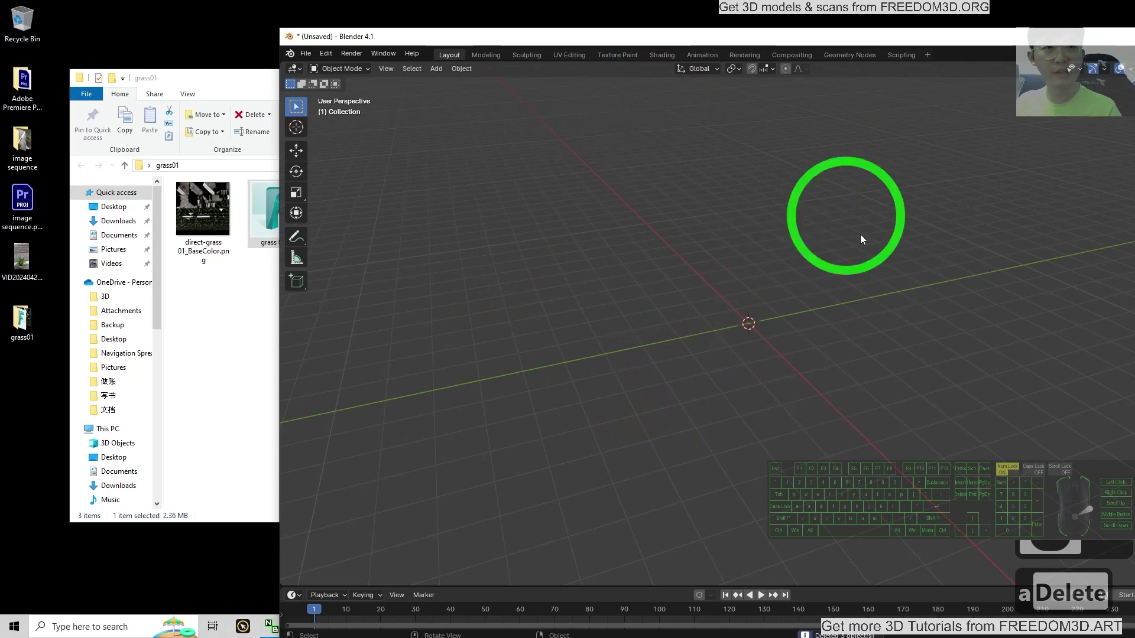
Step: Import grass 01.fbx from Desktop > grass01 as FBX, then maximize Blender and orbit the model
left_click(305, 53)
left_click(359, 222)
left_click(451, 339)
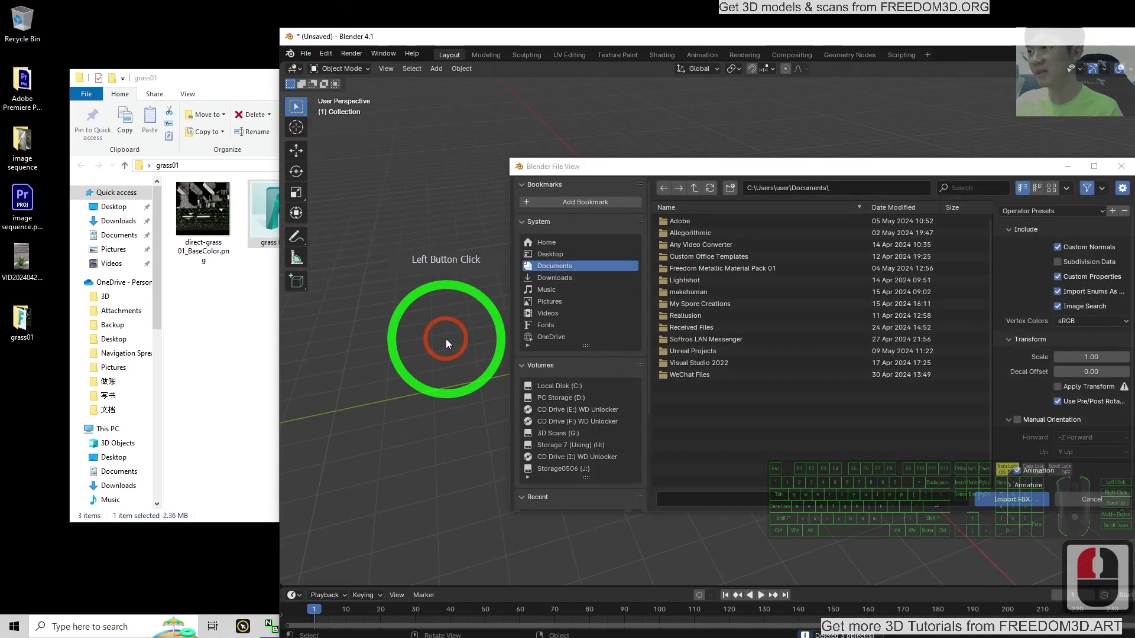
left_click(550, 254)
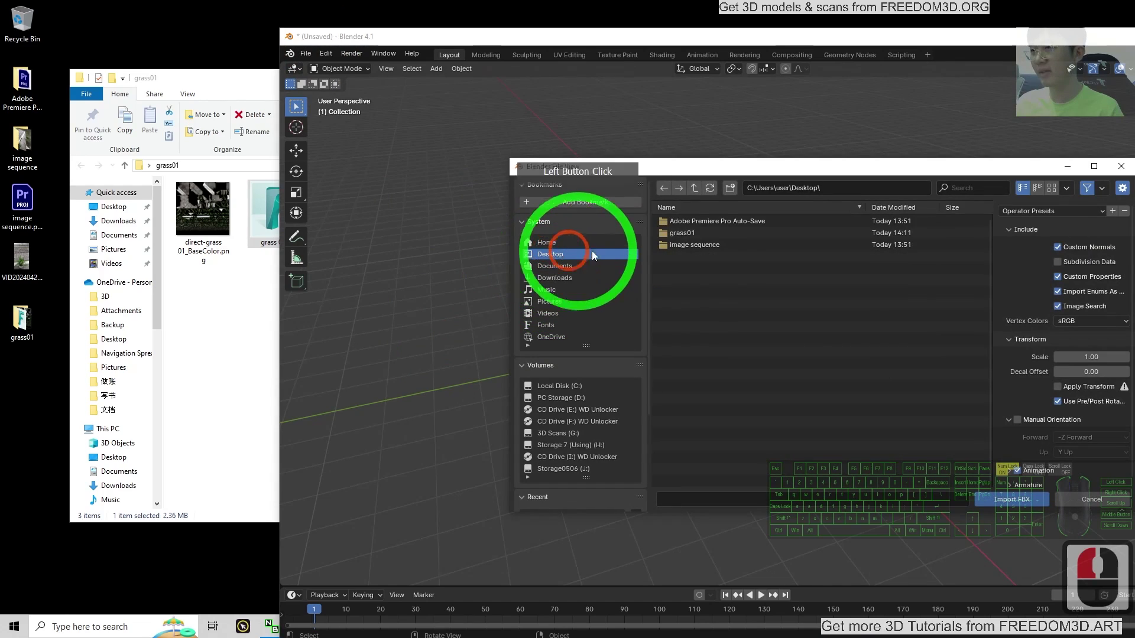
double_click(674, 224)
left_click_drag(737, 171, 505, 186)
double_click(499, 210)
double_click(762, 36)
middle_click_drag(637, 381, 529, 346)
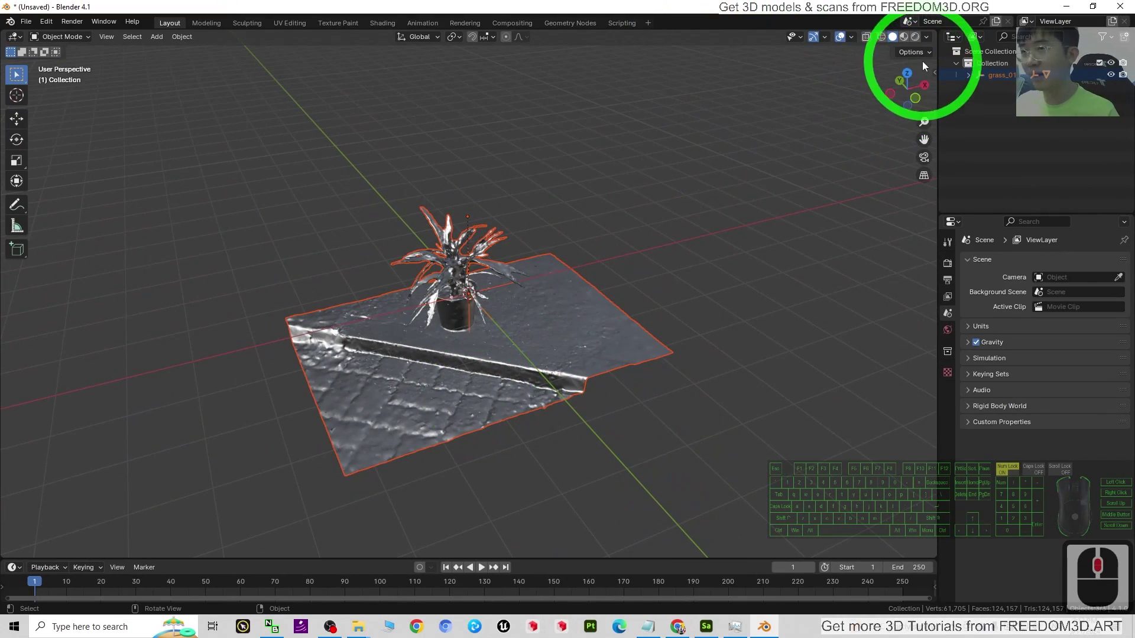
Step: Switch the viewport to Material Preview and orbit to view the textured plant
left_click(903, 38)
scroll(533, 300, "up", 5)
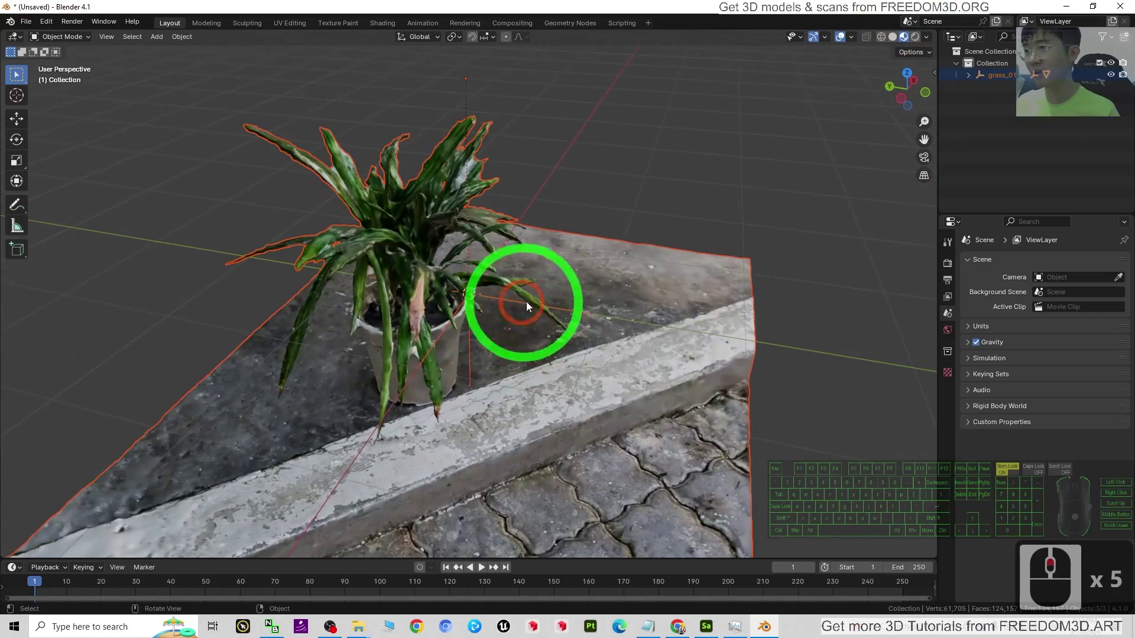
middle_click_drag(696, 371, 472, 355)
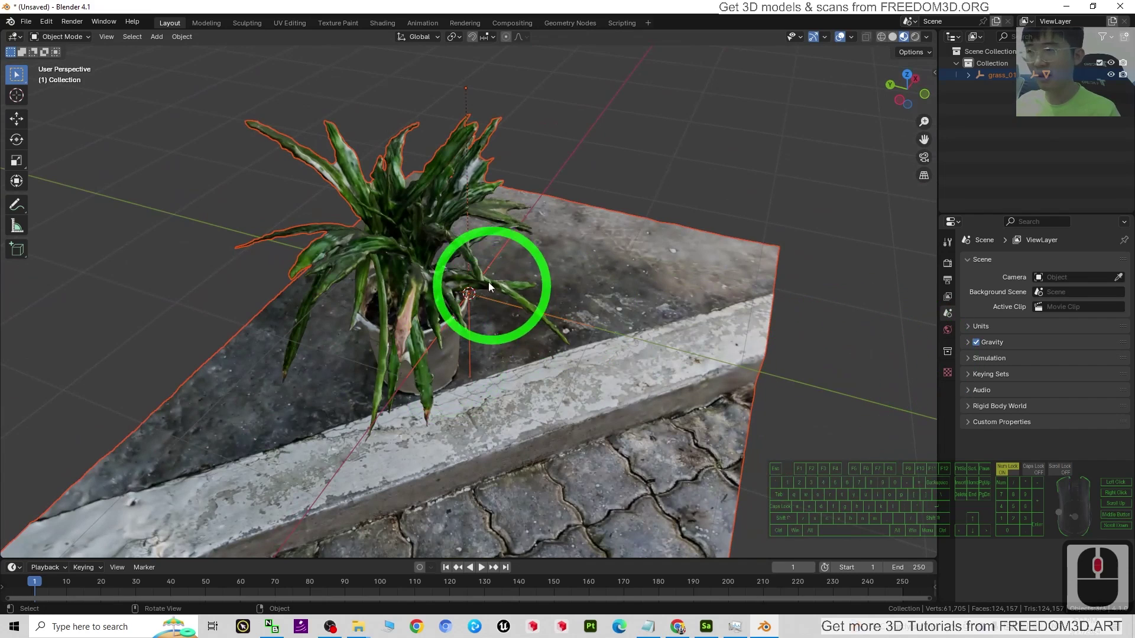
Step: Set the plant mesh's Material.001 Metallic to 0.000 and Roughness to 1.000
left_click(608, 363)
left_click(946, 374)
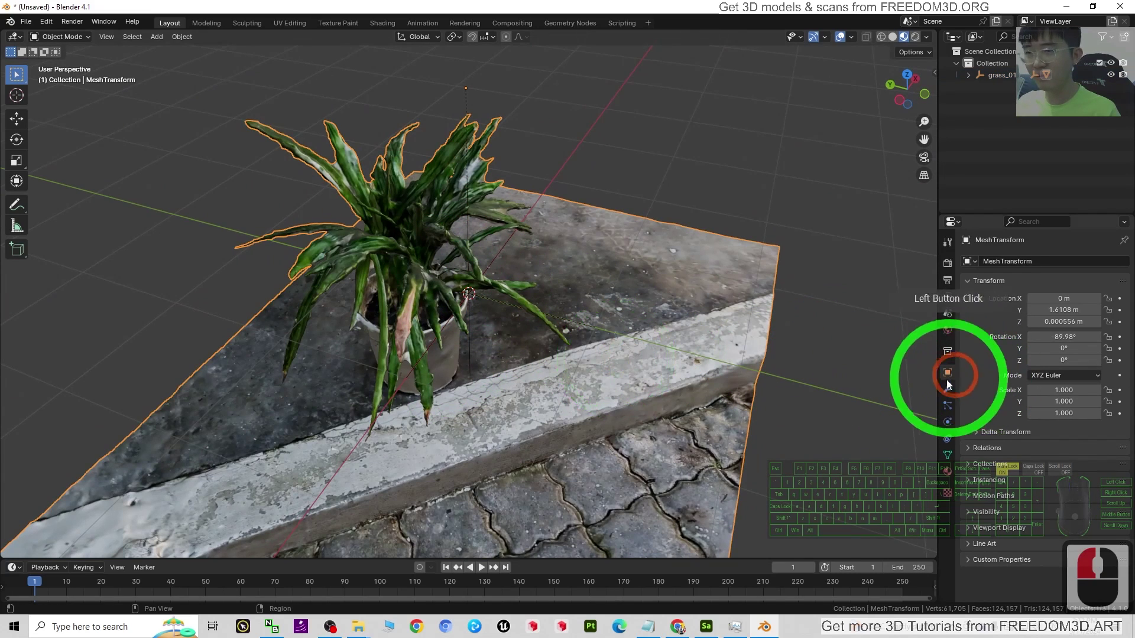
left_click(947, 472)
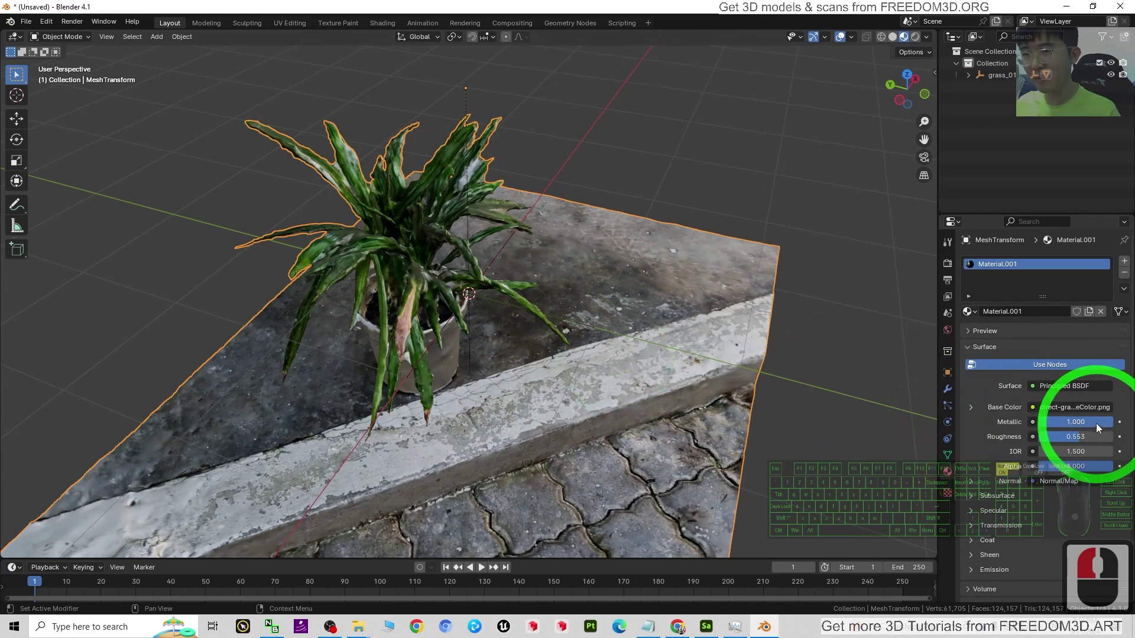
left_click_drag(1096, 423, 178, 418)
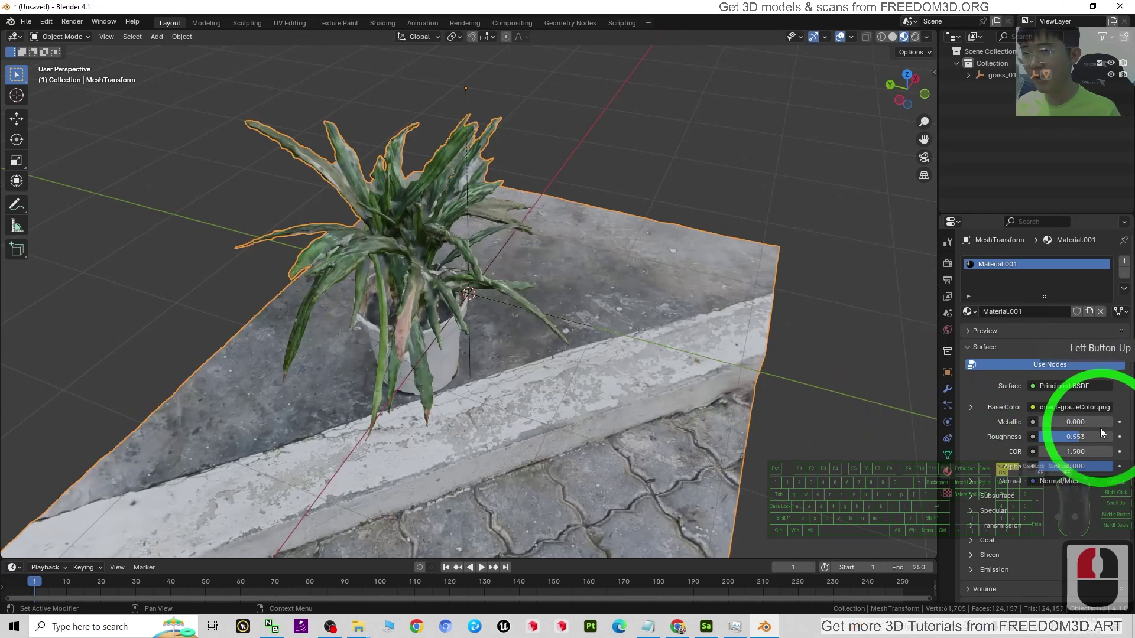
left_click_drag(1072, 437, 1040, 407)
scroll(1038, 408, "down", 2)
scroll(615, 391, "down", 1)
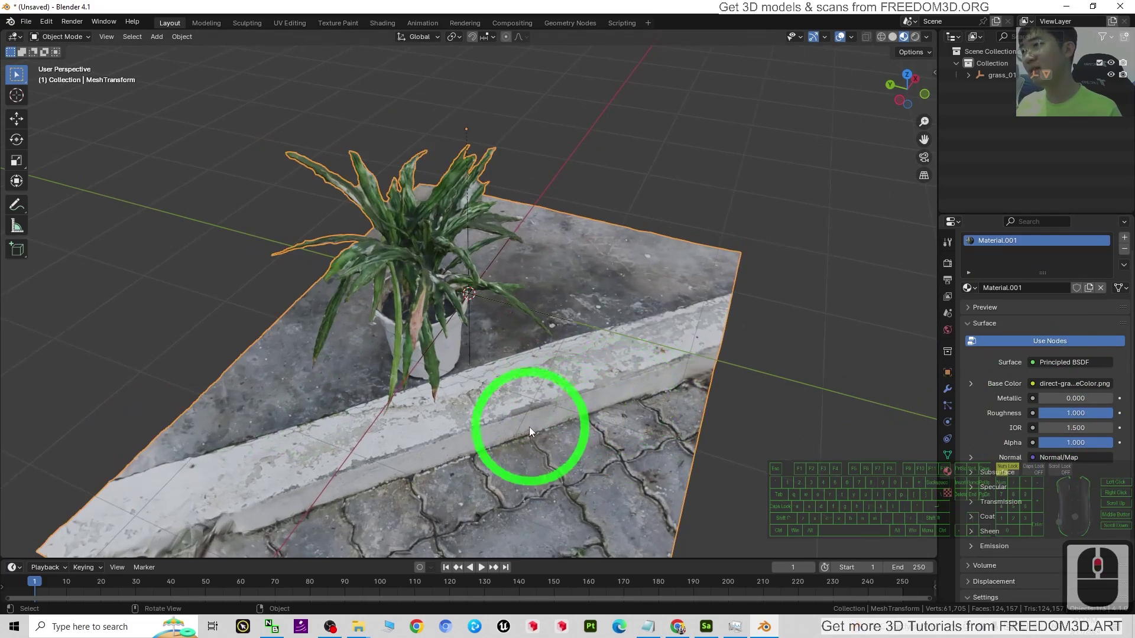
middle_click_drag(529, 427, 375, 417)
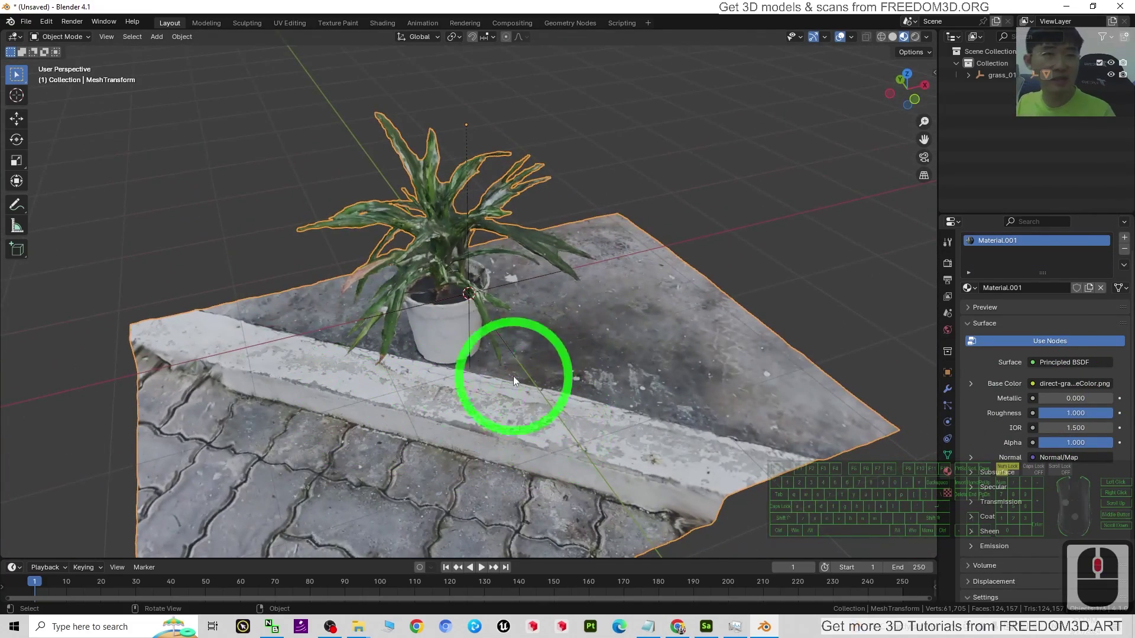
left_click(571, 378)
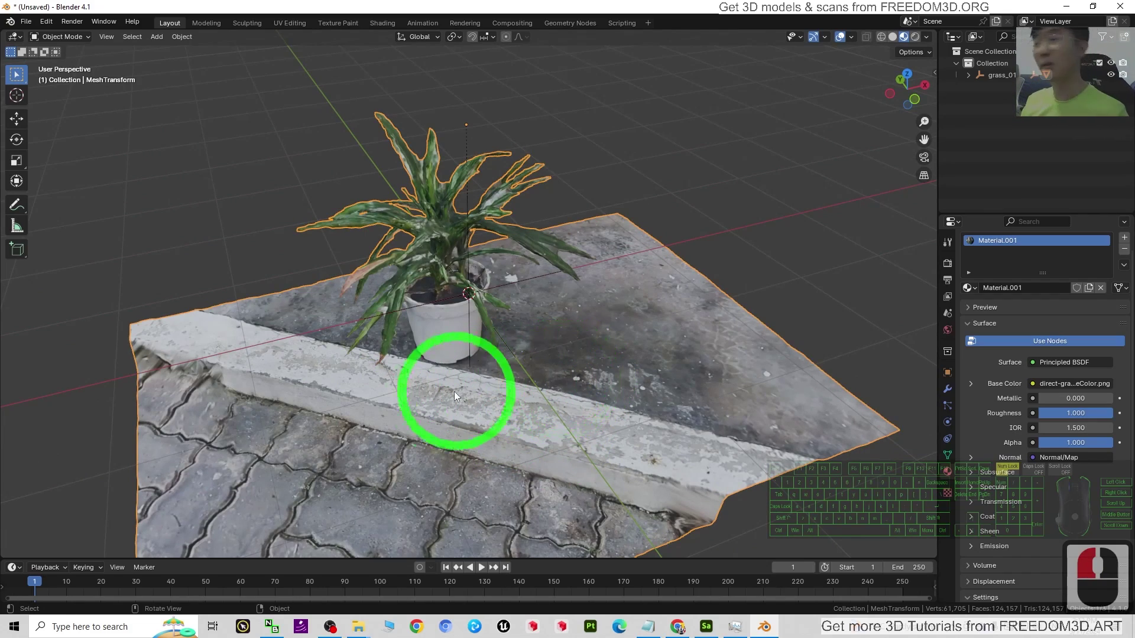
middle_click_drag(456, 393, 583, 416)
scroll(601, 405, "down", 4)
scroll(583, 400, "up", 5)
scroll(639, 442, "down", 4)
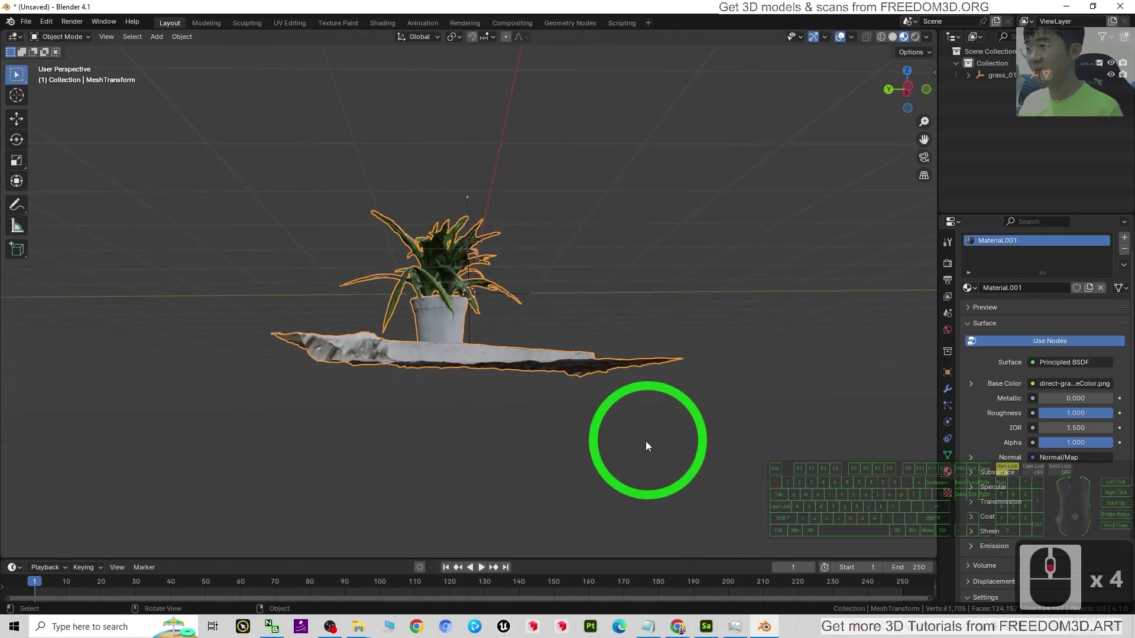
scroll(541, 384, "up", 2)
middle_click_drag(540, 386, 469, 392)
scroll(519, 278, "up", 5)
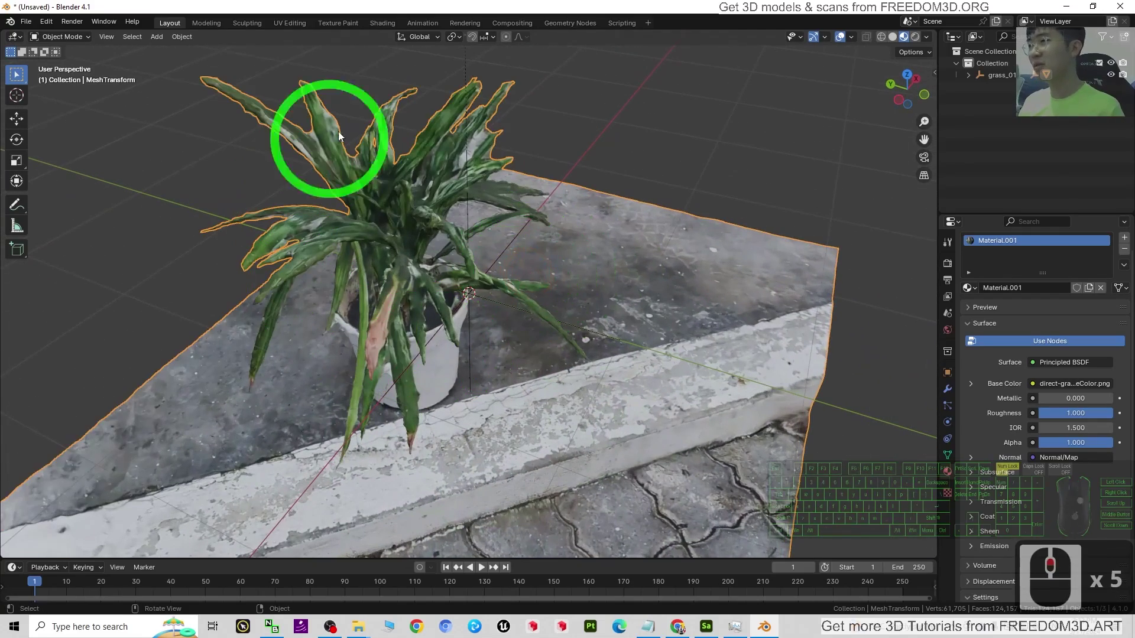
middle_click_drag(456, 426, 262, 316)
middle_click_drag(675, 501, 24, 18)
Step: Enter Edit Mode, enable X-ray, and snap to a straight side orthographic view of the scan
left_click(54, 38)
left_click(56, 62)
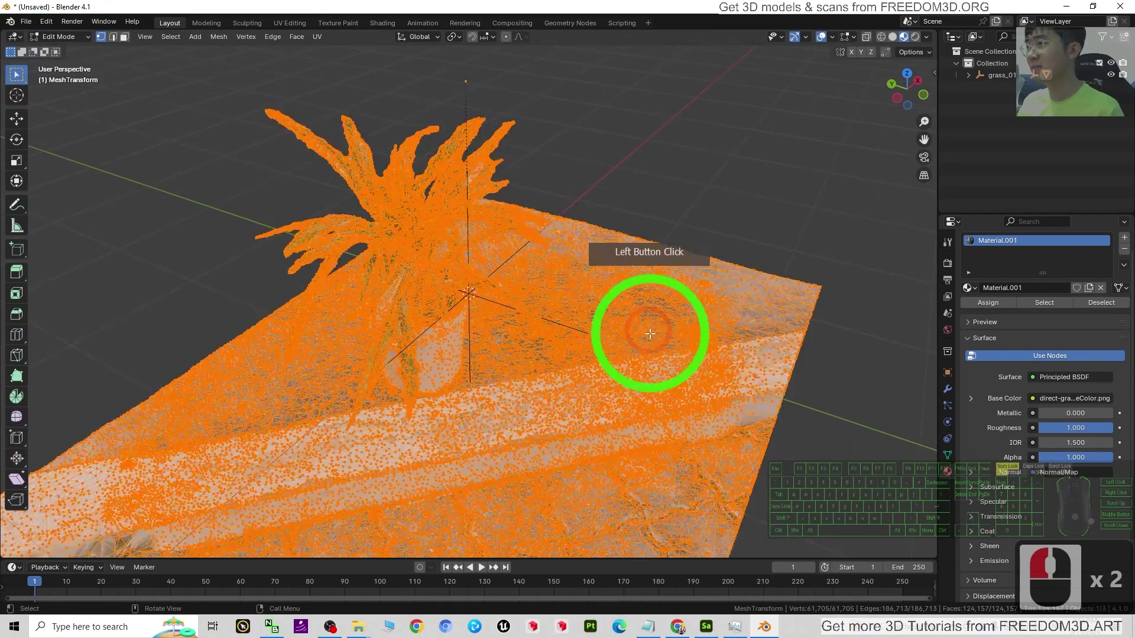
scroll(651, 334, "down", 5)
middle_click_drag(562, 405, 608, 342)
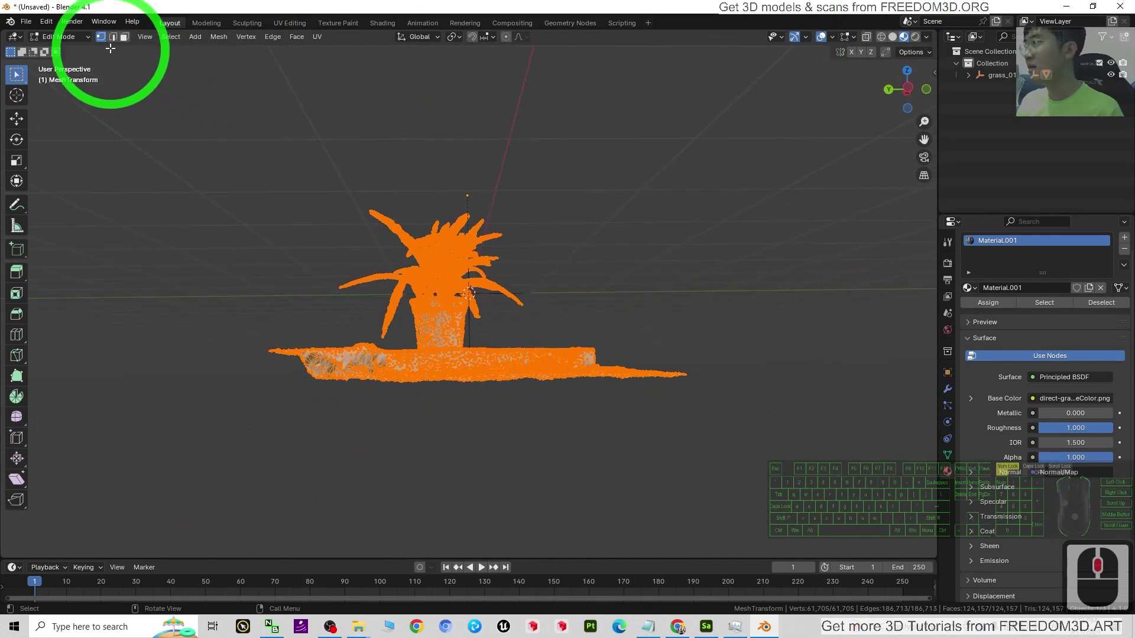
left_click(878, 41)
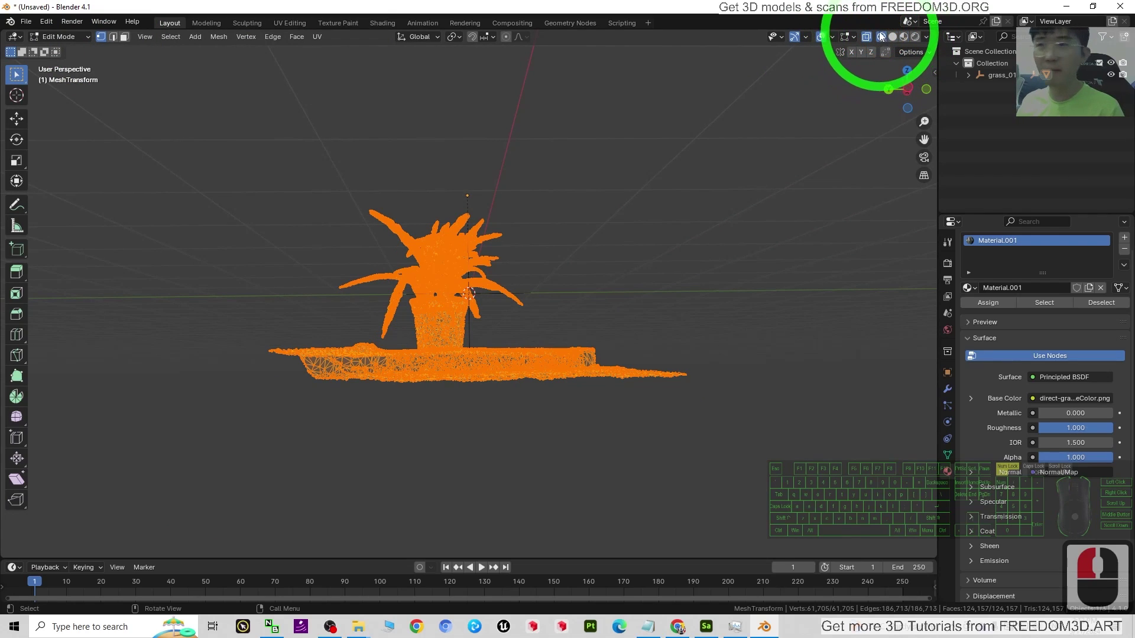
middle_click_drag(772, 149, 737, 180)
left_click(907, 90)
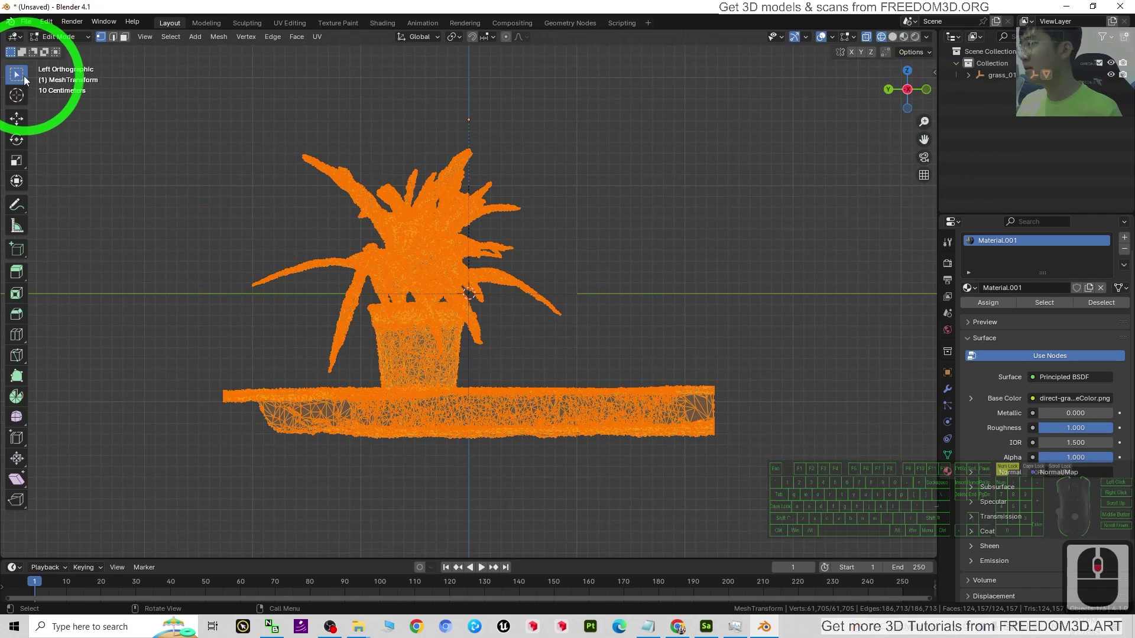
Step: Box-select and delete the ground slab vertices in two passes, then return to Object Mode
left_click_drag(216, 388, 773, 464)
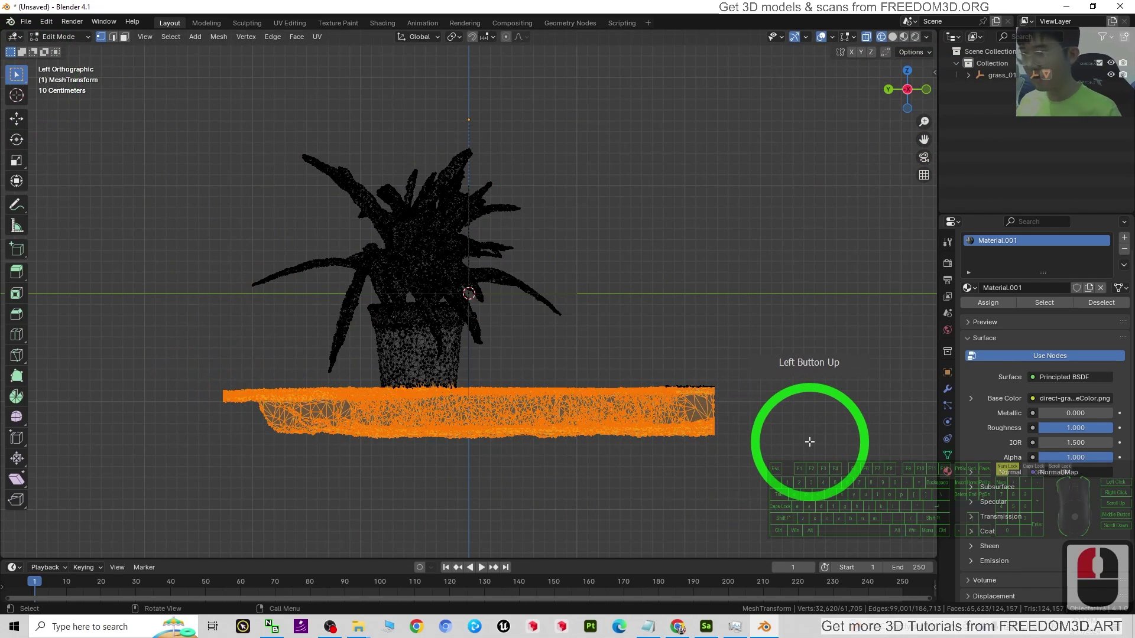
key("Delete")
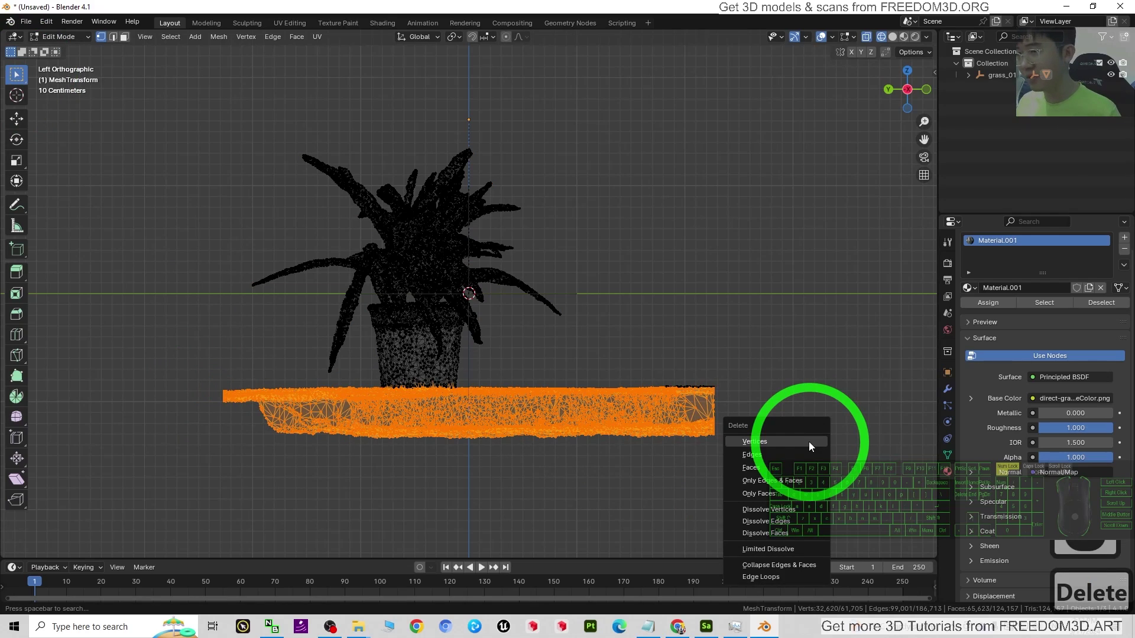
left_click(810, 442)
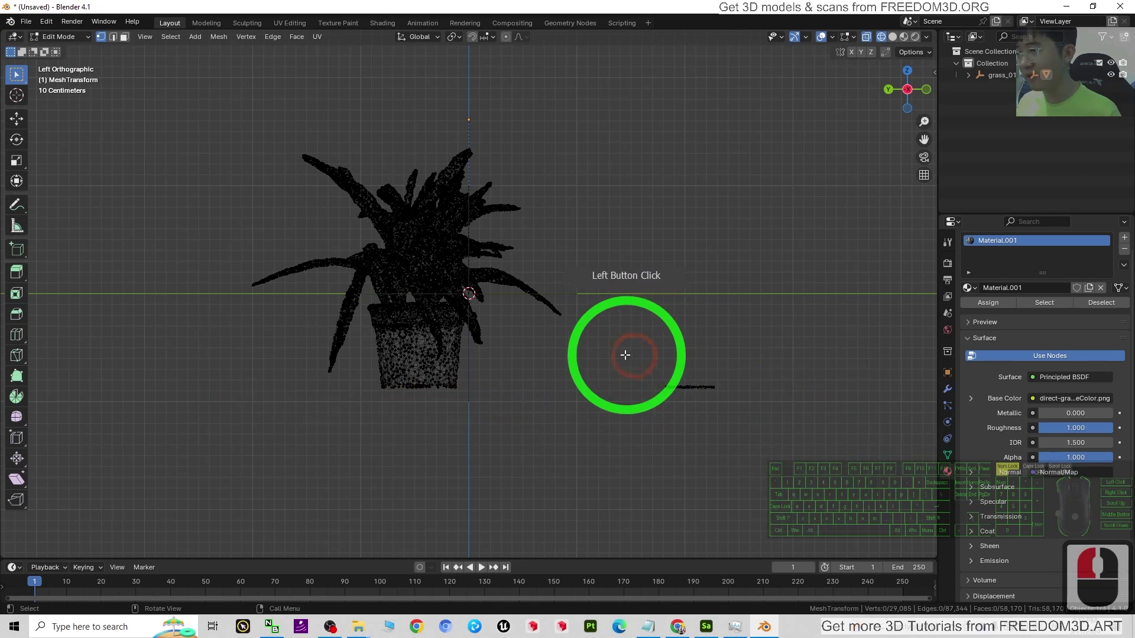
left_click_drag(624, 355, 760, 420)
key("Delete")
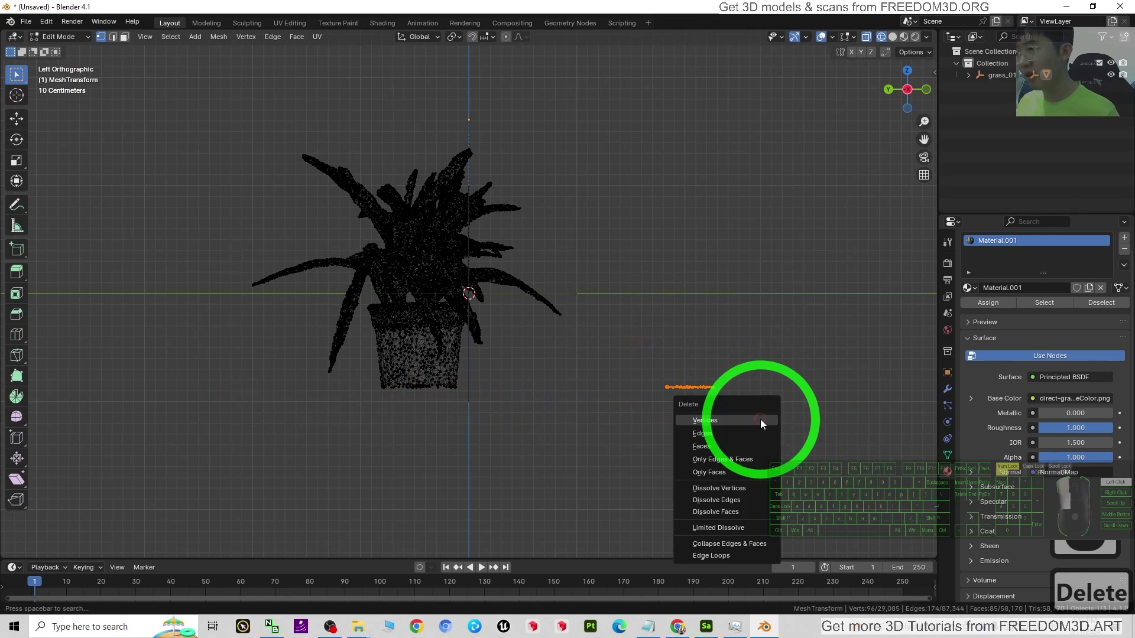
left_click(760, 421)
left_click(62, 37)
left_click(63, 26)
Step: Switch to Material Preview shading and orbit the isolated plant into a perspective view
left_click(893, 37)
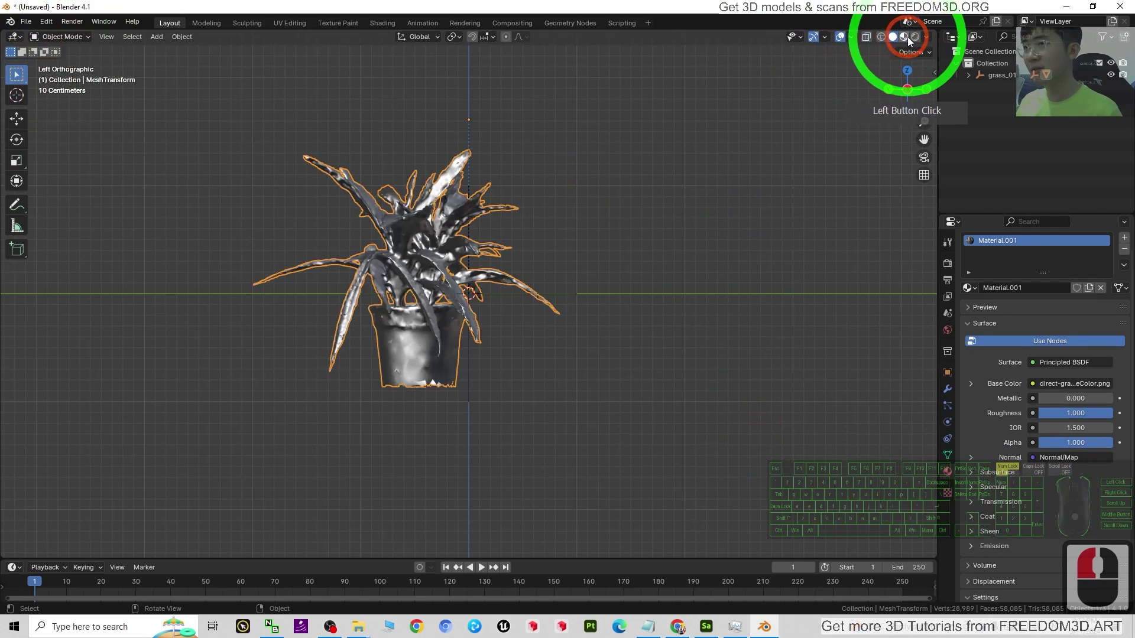
left_click(904, 37)
mouse_move(666, 205)
middle_mouse_down()
mouse_move(619, 256)
mouse_move(518, 299)
middle_mouse_up()
scroll(519, 299, "up", 3)
scroll(523, 327, "down", 2)
middle_click_drag(764, 283, 583, 314)
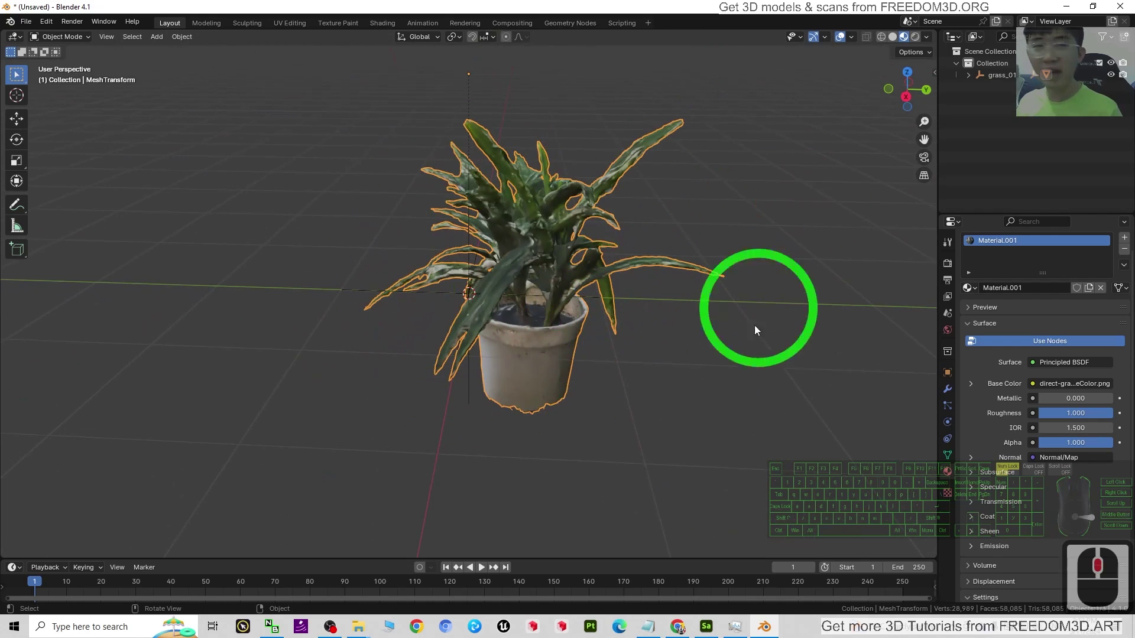
middle_click_drag(735, 360, 651, 335)
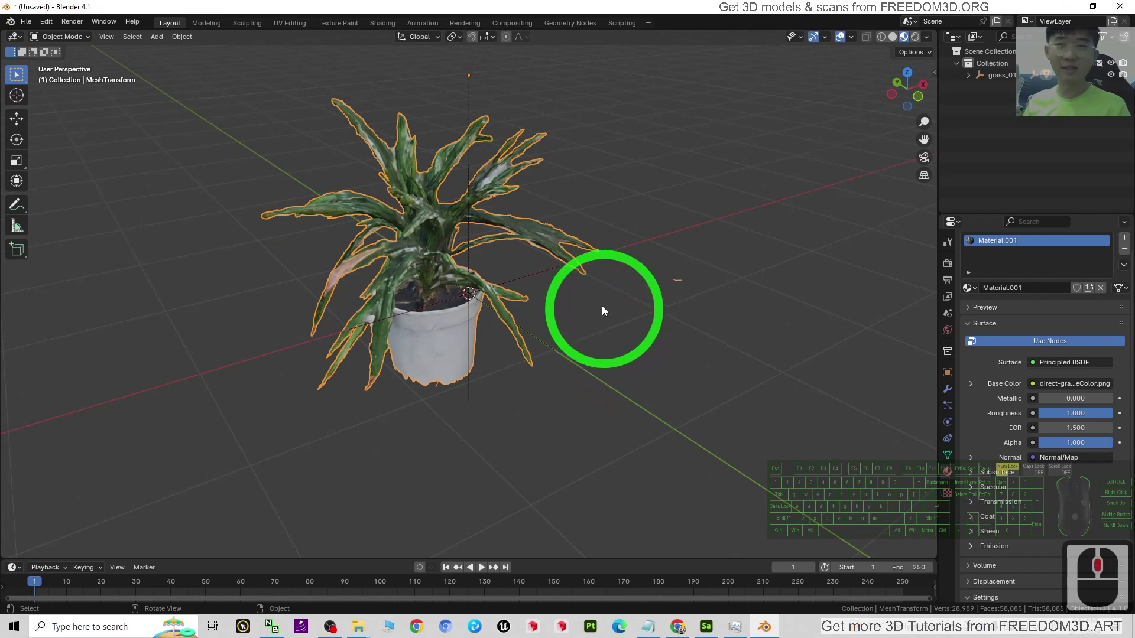
Step: Orbit all around the plant, including a look at its open underside
middle_click_drag(673, 273, 540, 366)
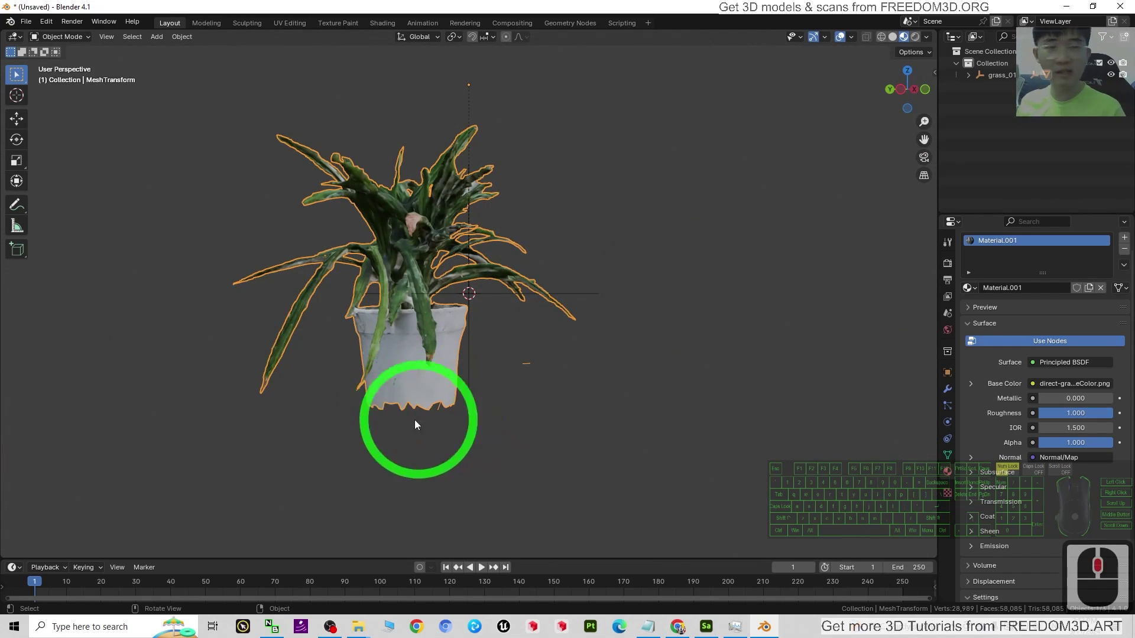
middle_click_drag(524, 387, 492, 437)
scroll(455, 423, "up", 2)
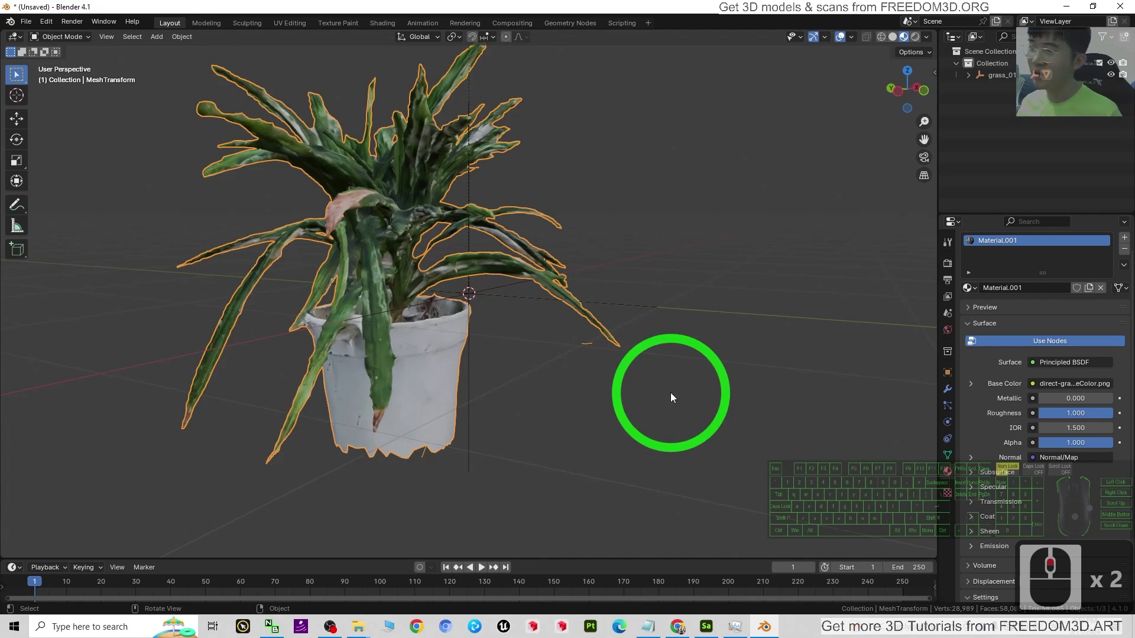
middle_click_drag(671, 394, 366, 442)
middle_click_drag(642, 400, 666, 362)
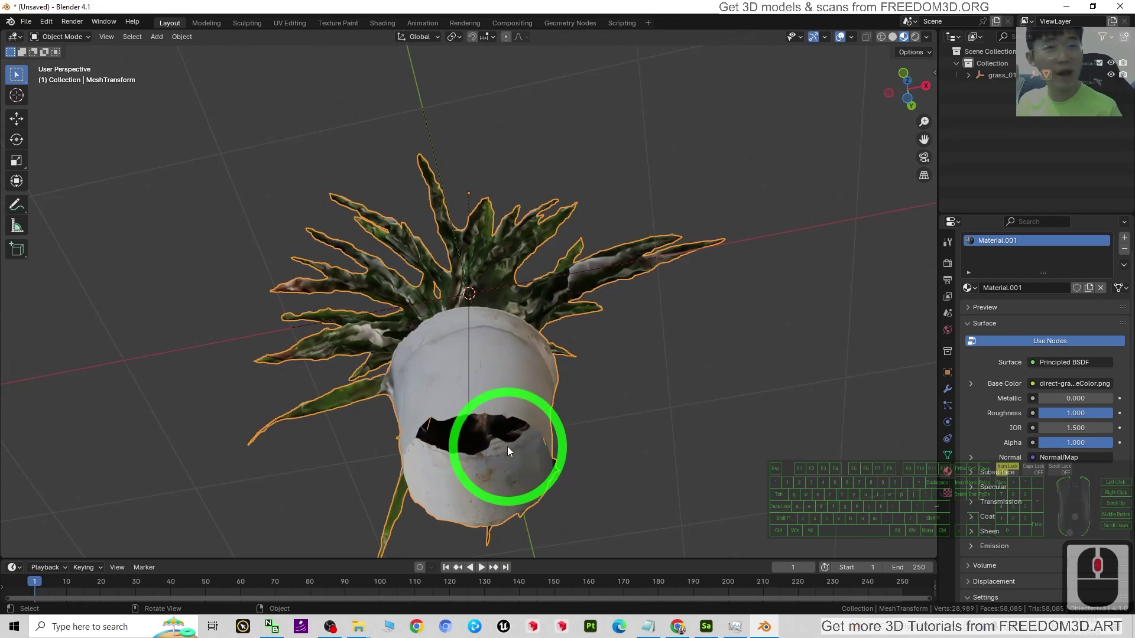
middle_click_drag(507, 450, 503, 374)
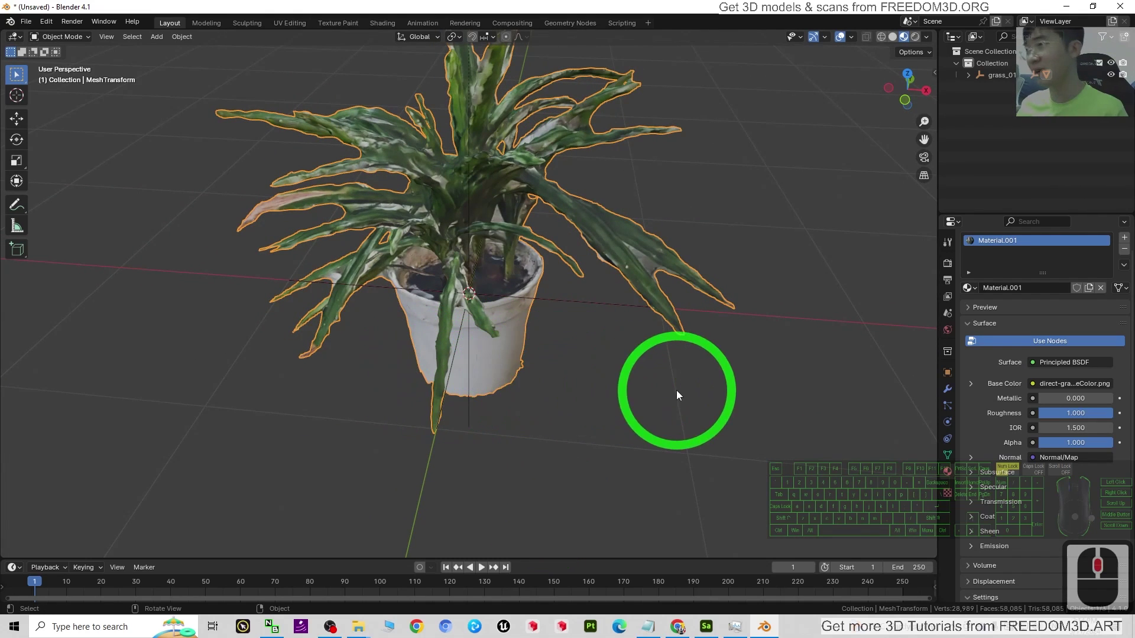
middle_click_drag(677, 390, 663, 277)
Step: Bring back the deleted ground slab in Edit Mode and deselect the whole mesh
key("Tab")
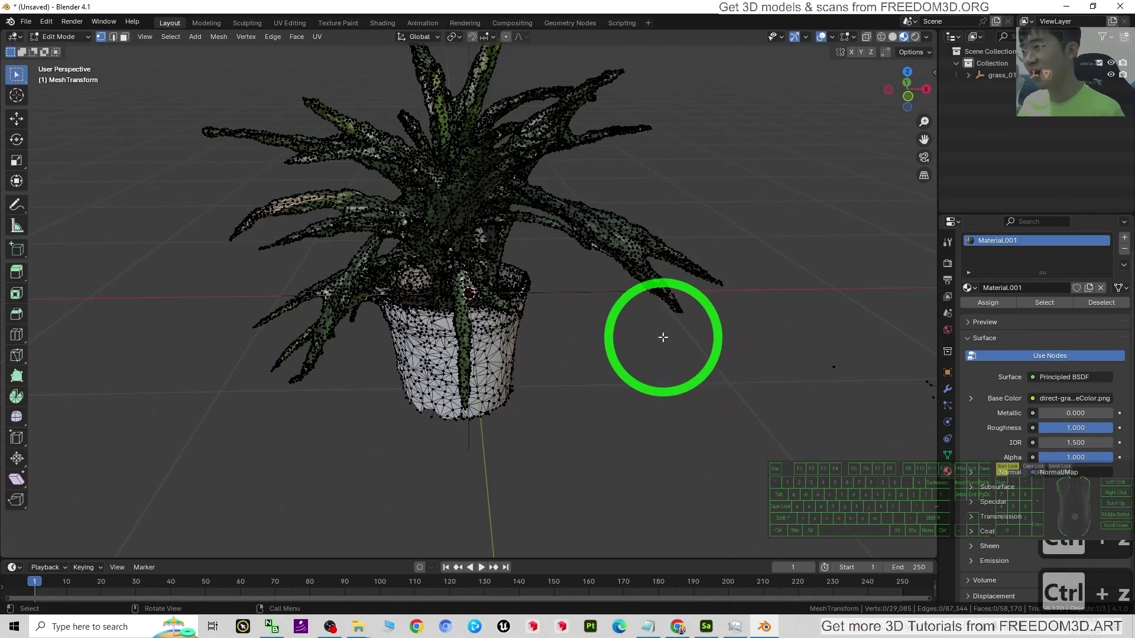
key("alt+h")
key("a")
left_click(773, 226)
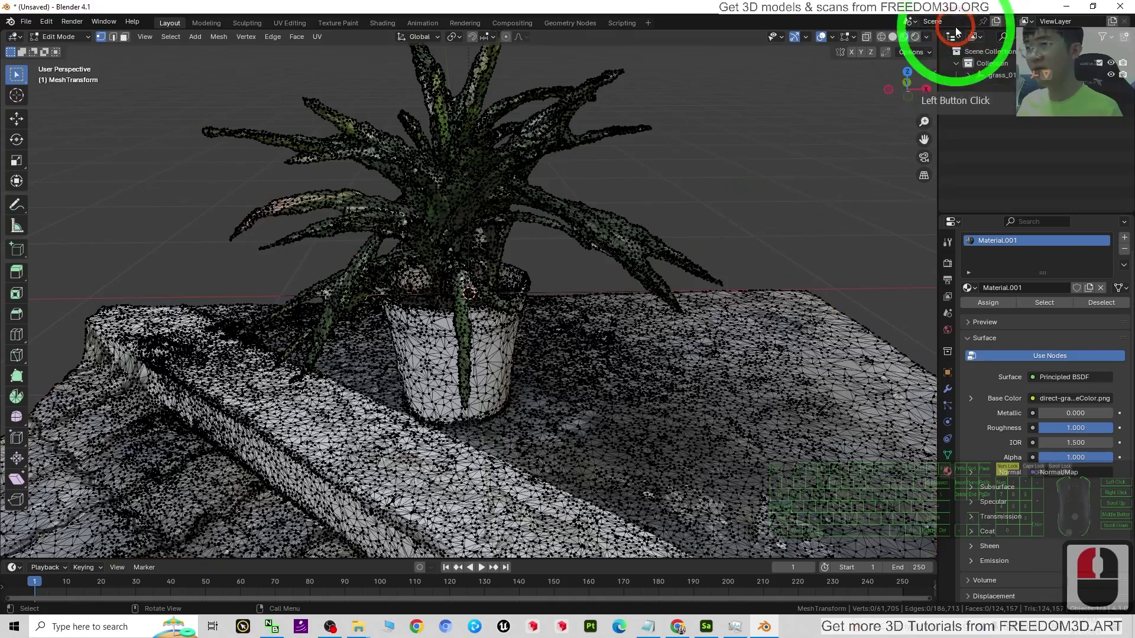
left_click(96, 269)
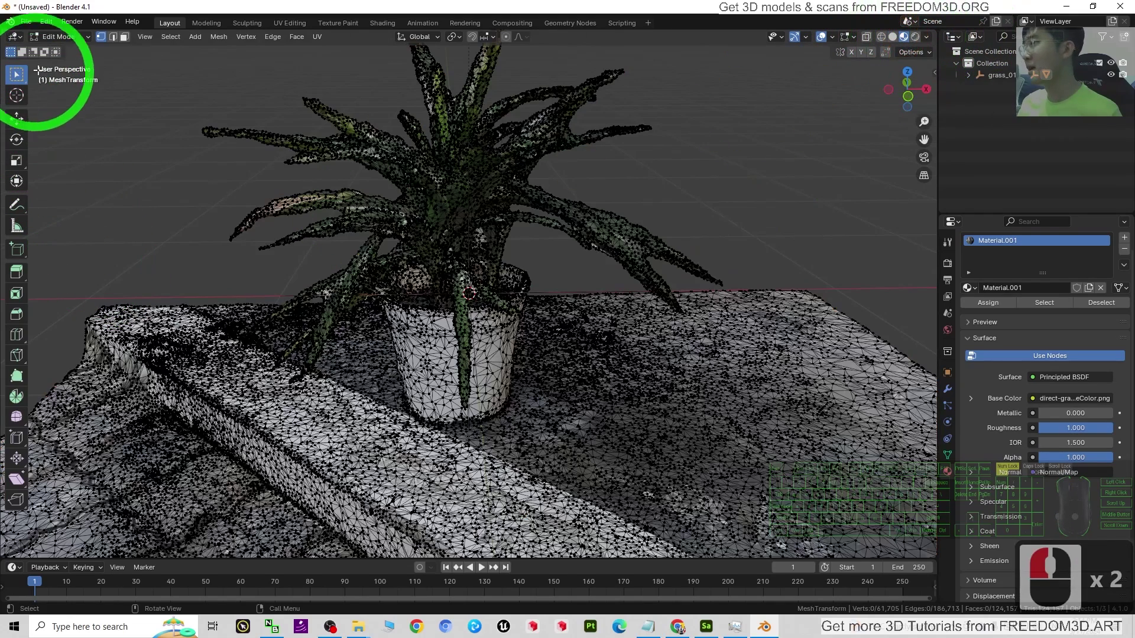
Step: Return to Object Mode and tilt the view to see the whole restored scan
left_click(71, 37)
left_click(59, 51)
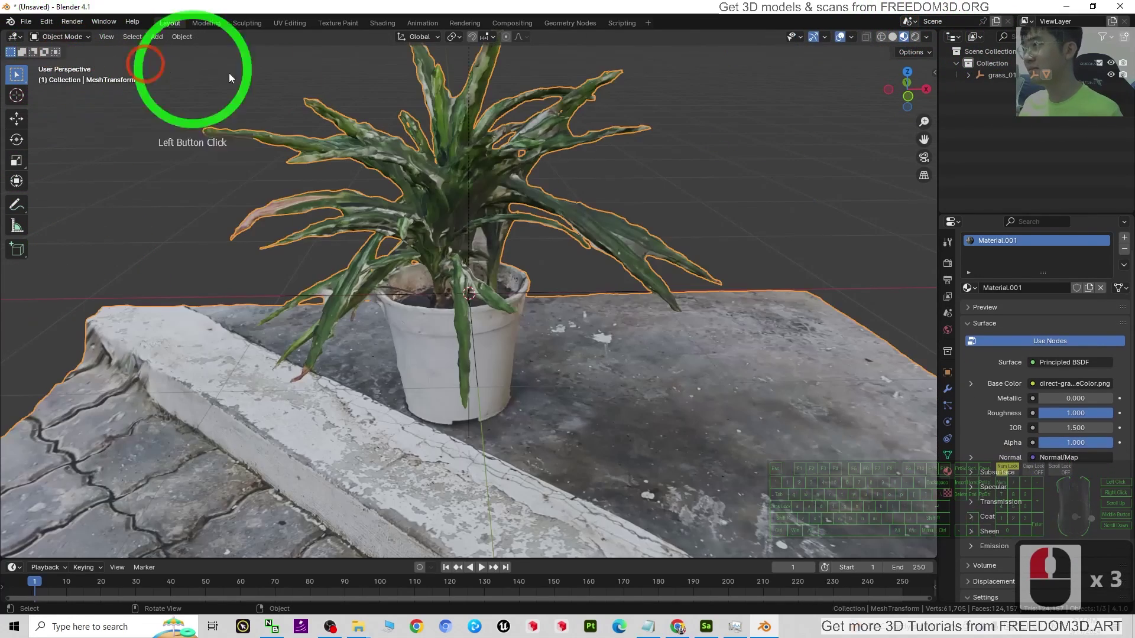
scroll(532, 266, "down", 5)
left_click(728, 367)
left_click(552, 416)
middle_click_drag(552, 416, 581, 439)
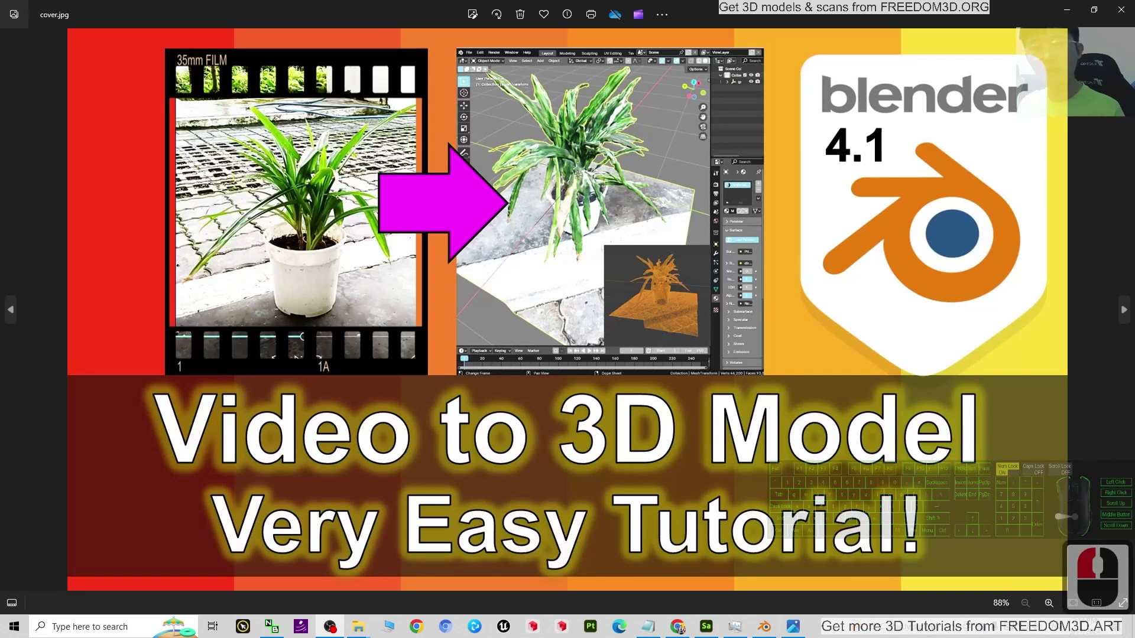
Step: Open cover.jpg in Photos, showing the 'Video to 3D Model Very Easy Tutorial!' thumbnail
left_click(916, 413)
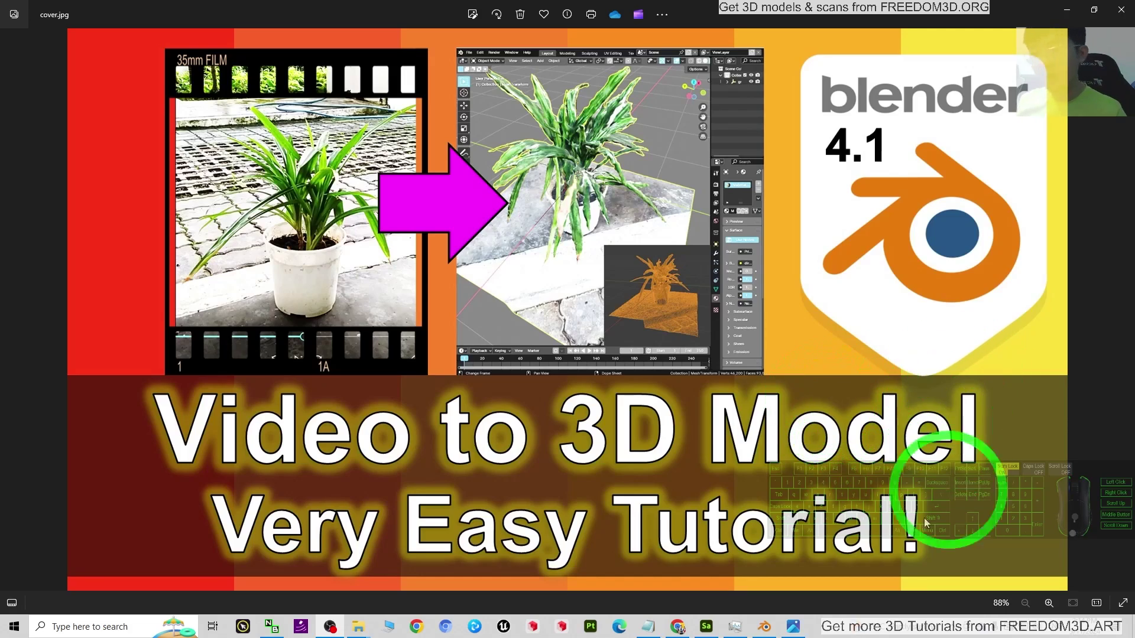
Step: Minimize Photos, then orbit, zoom and pan Blender's view onto the plant and paving stones
left_click(1067, 10)
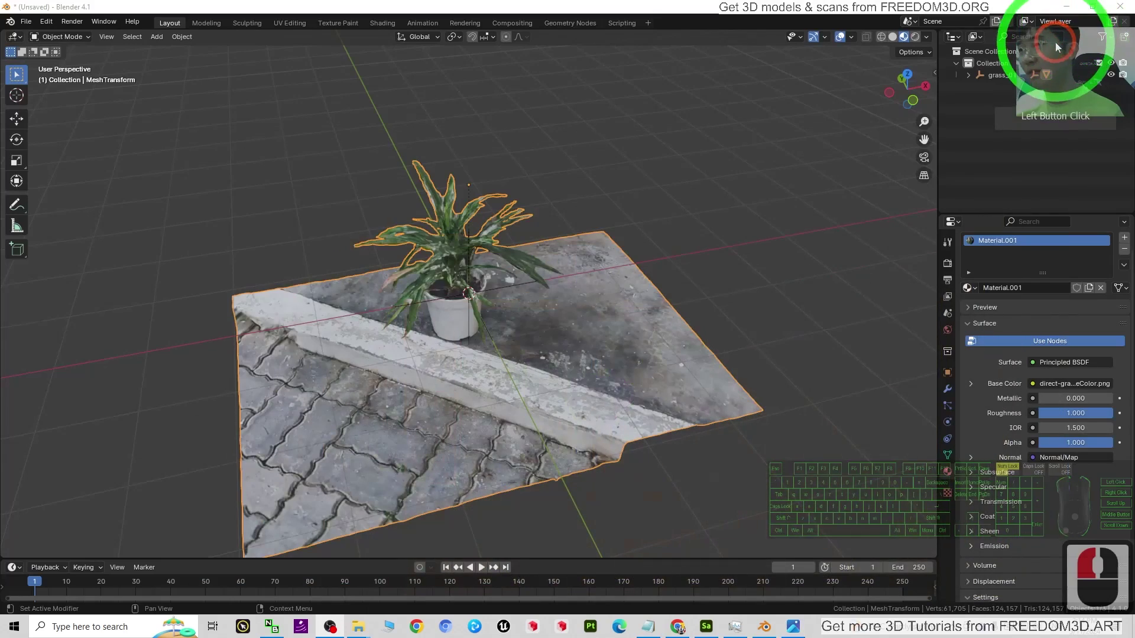
left_click(537, 278)
middle_click_drag(537, 278, 463, 299)
scroll(482, 308, "up", 4)
scroll(481, 307, "down", 3)
middle_click_drag(430, 338, 473, 435)
scroll(477, 459, "up", 3)
scroll(553, 331, "up", 3)
middle_click_drag(553, 331, 674, 424, "shift")
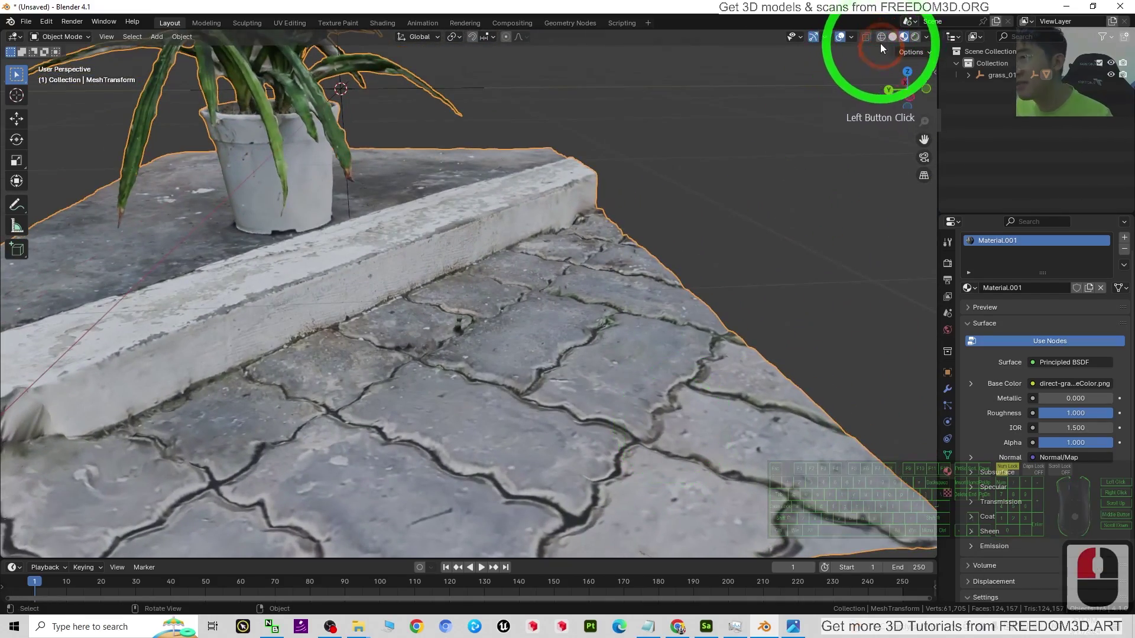
Step: Switch to Wireframe shading and orbit to look down on the dense plant mesh
left_click(880, 36)
mouse_move(680, 332)
left_mouse_down()
mouse_move(721, 318)
mouse_move(569, 357)
mouse_move(497, 340)
mouse_move(590, 368)
mouse_move(655, 329)
left_mouse_up()
middle_click_drag(654, 326, 626, 345)
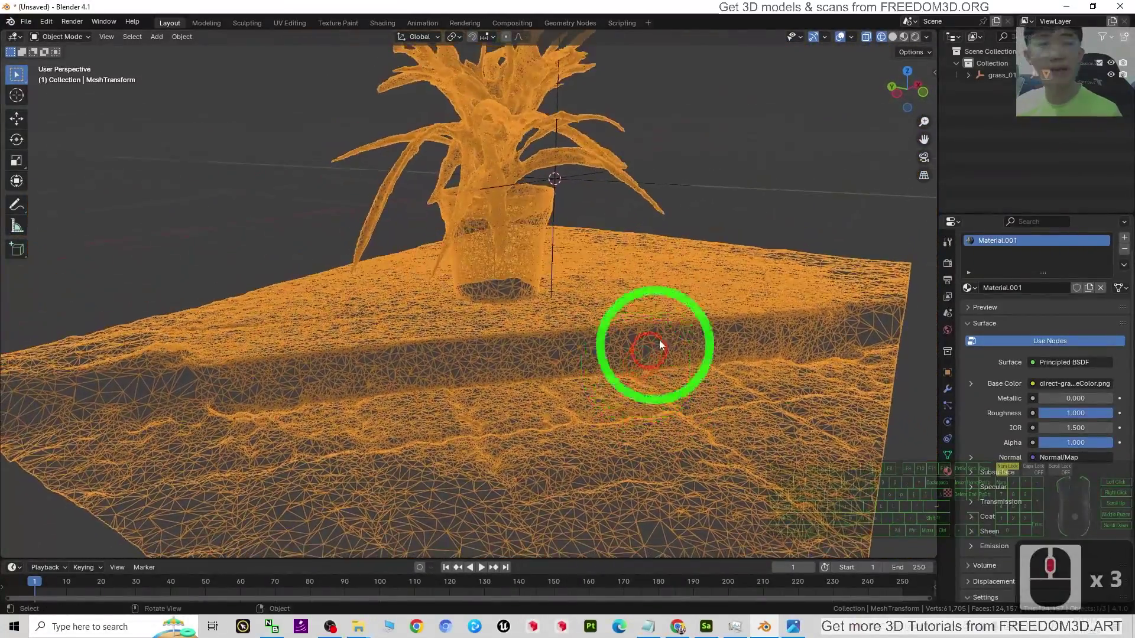